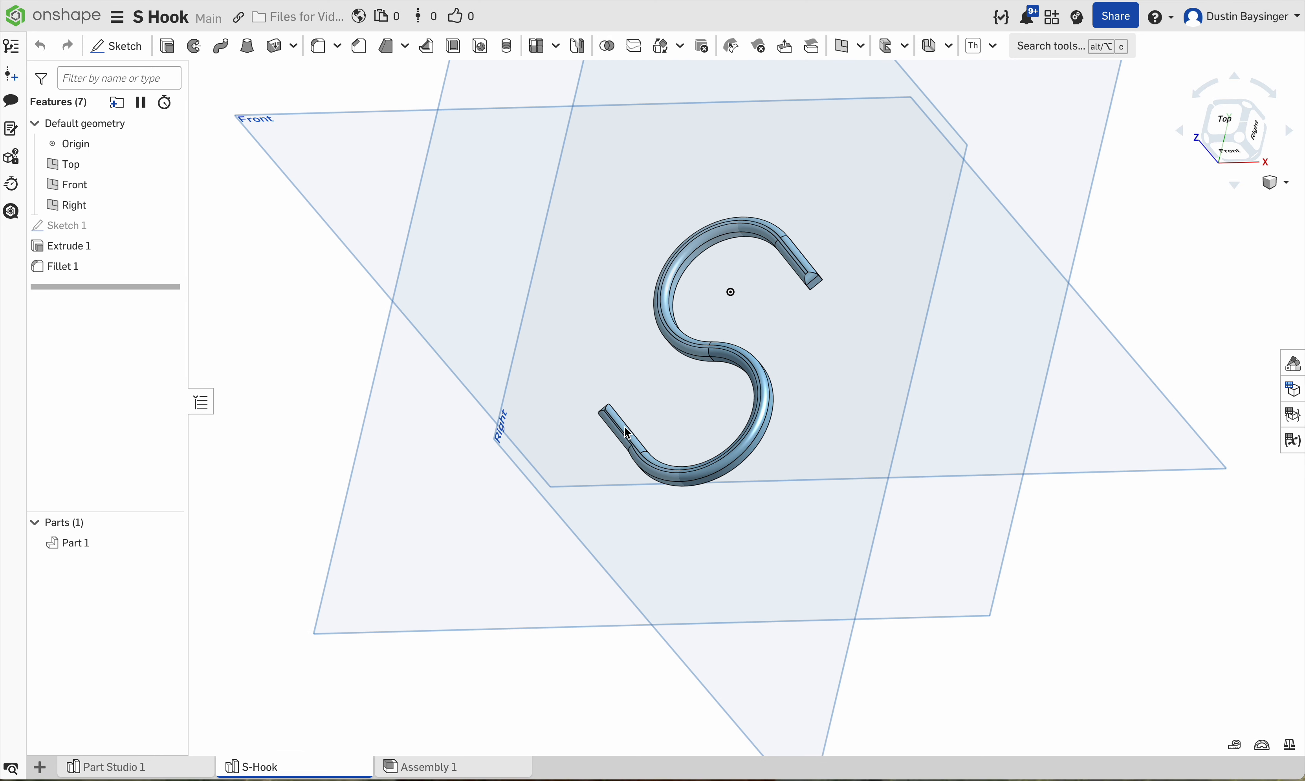
Start a sketch on the Top plane in Part Studio 1 and view it normal to the sketch plane.
left_click(144, 769)
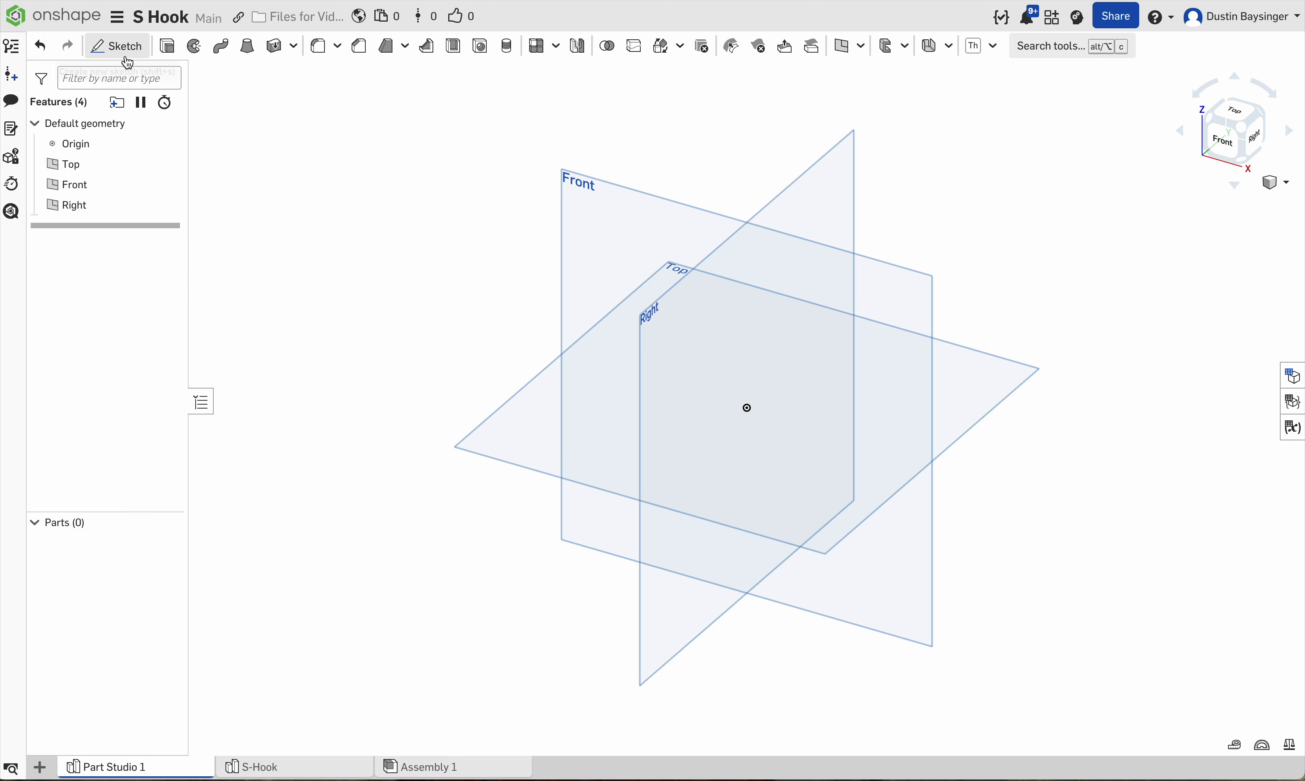
left_click(117, 47)
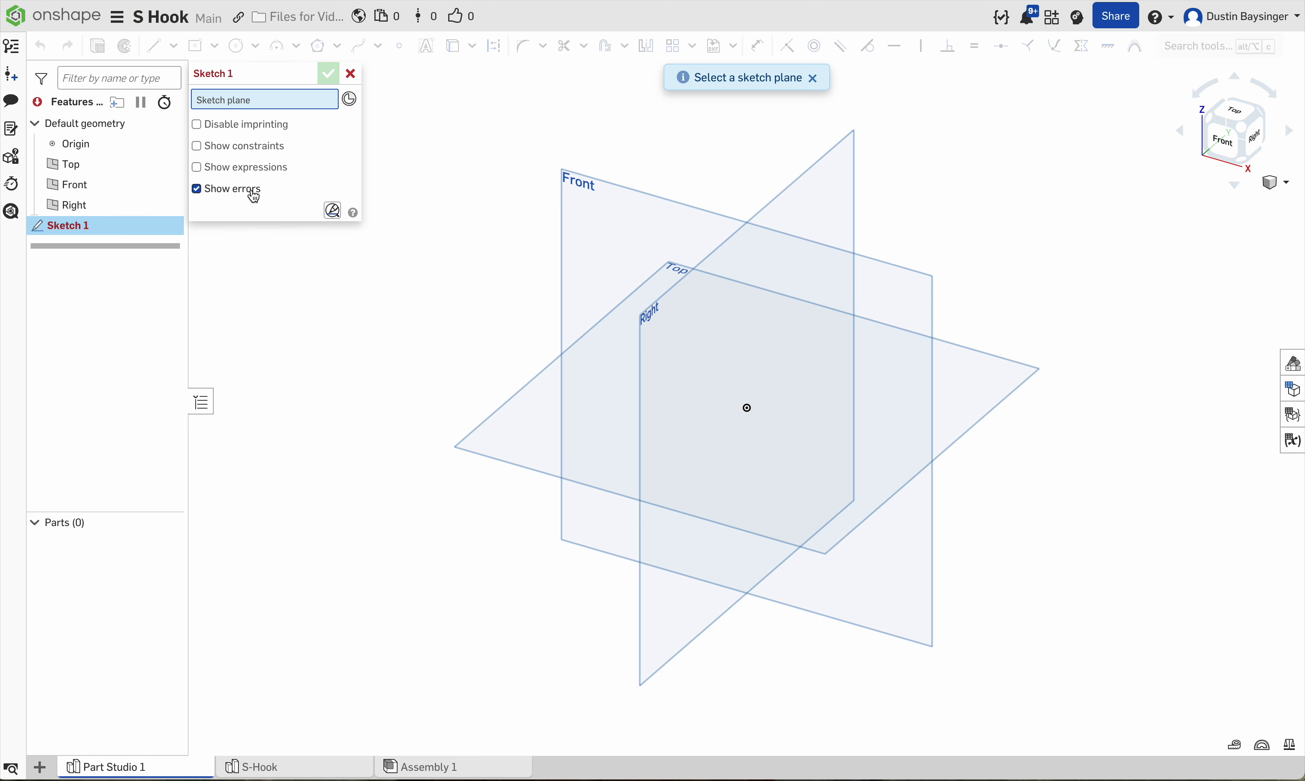
left_click(520, 426)
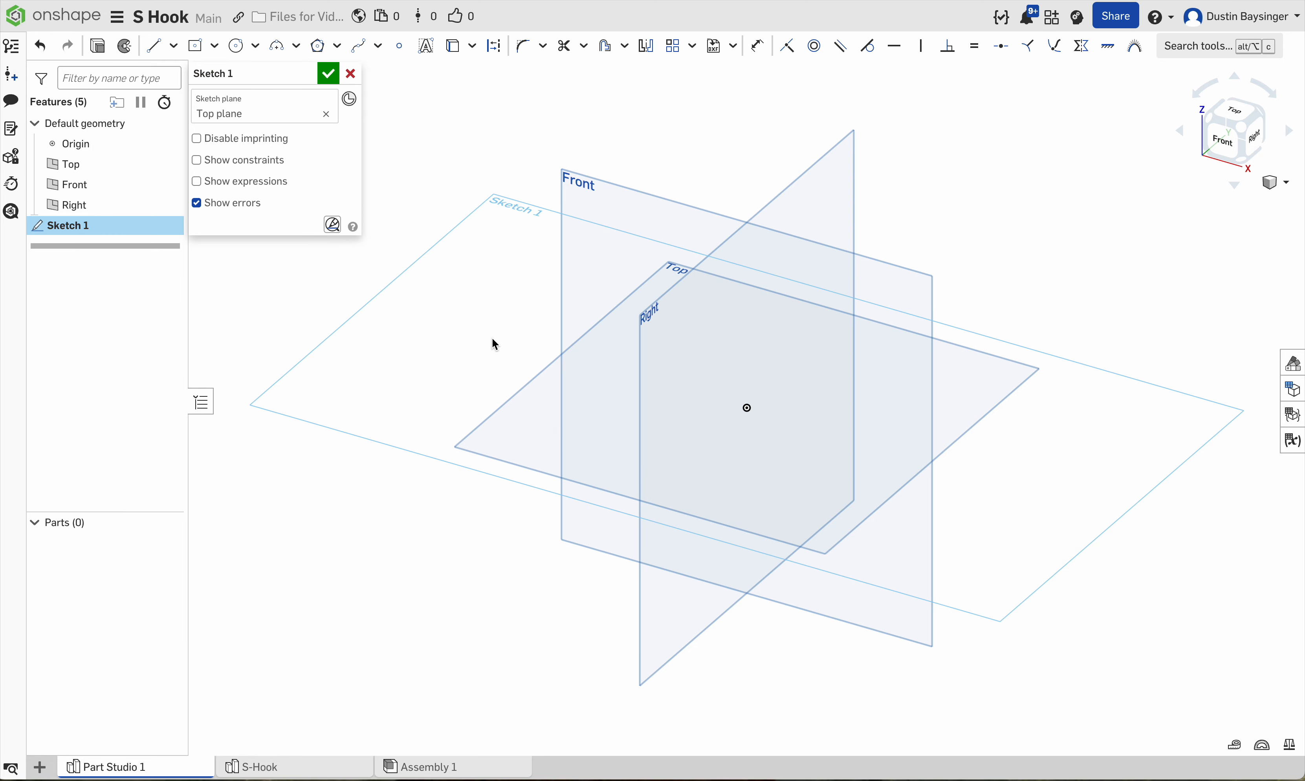
right_click(482, 338)
left_click(527, 471)
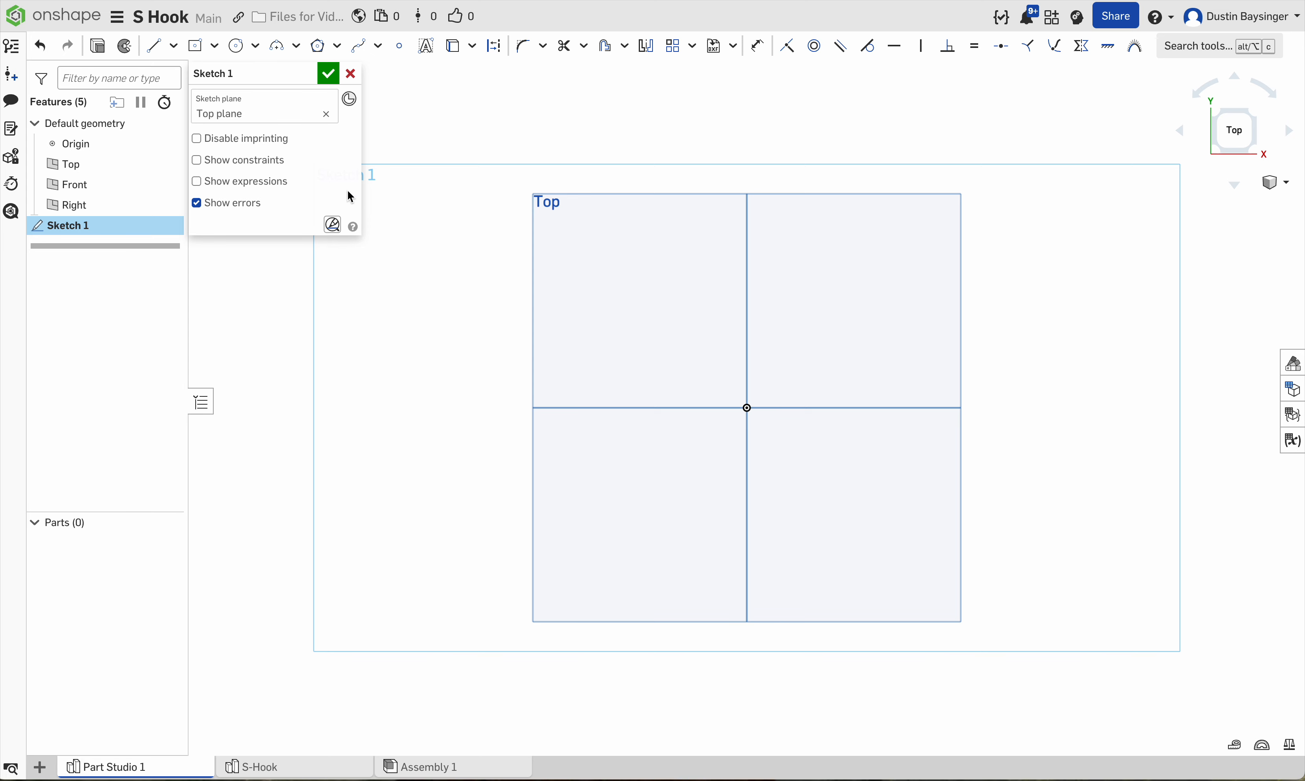
Sketch two concentric circles about 1.78 in and 2.45 in across, centred on the vertical axis above the origin.
left_click(238, 49)
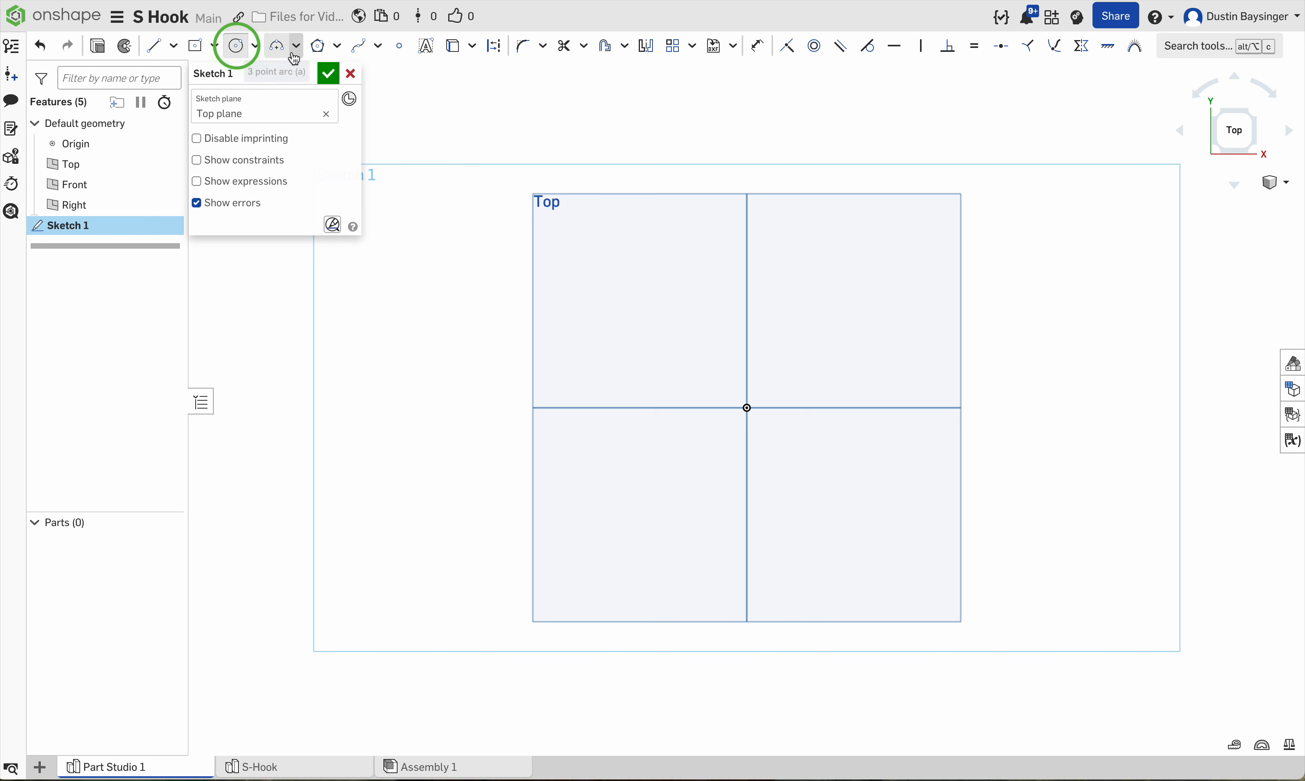
left_click(747, 324)
left_click(760, 262)
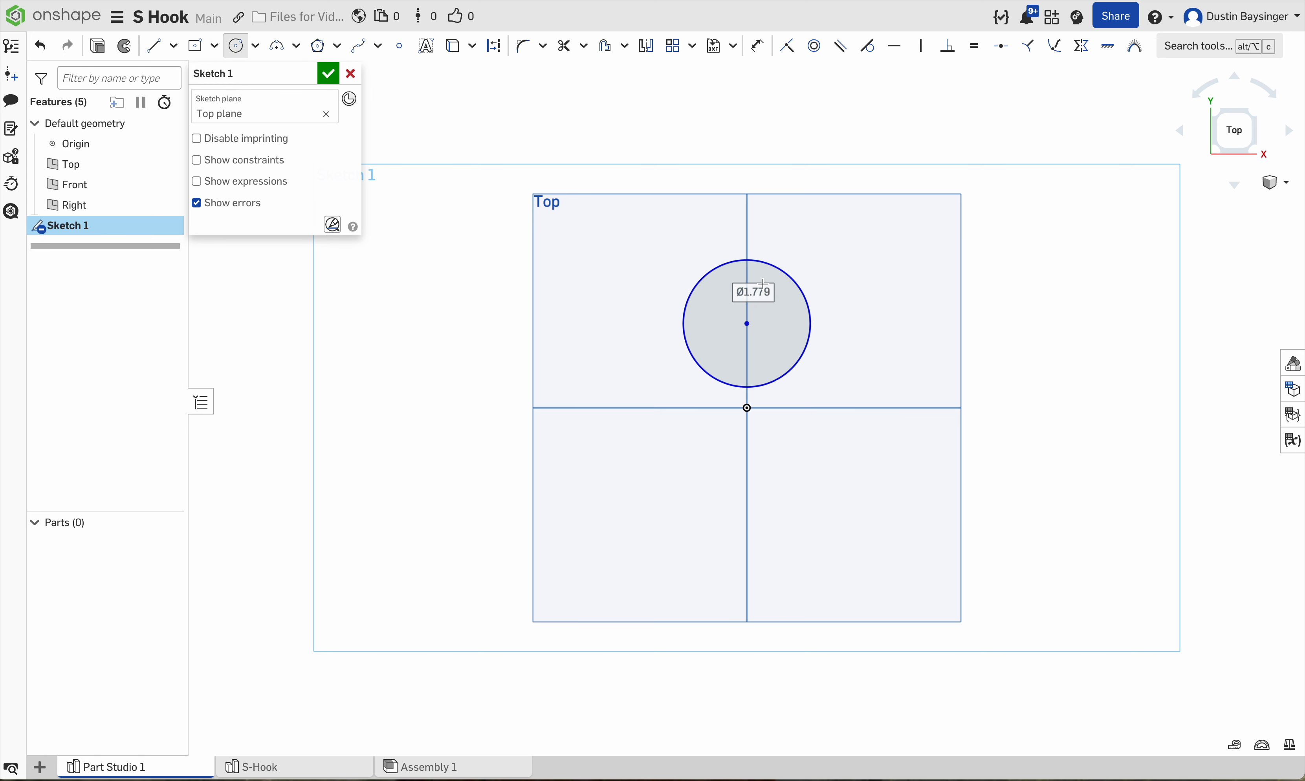
left_click(748, 324)
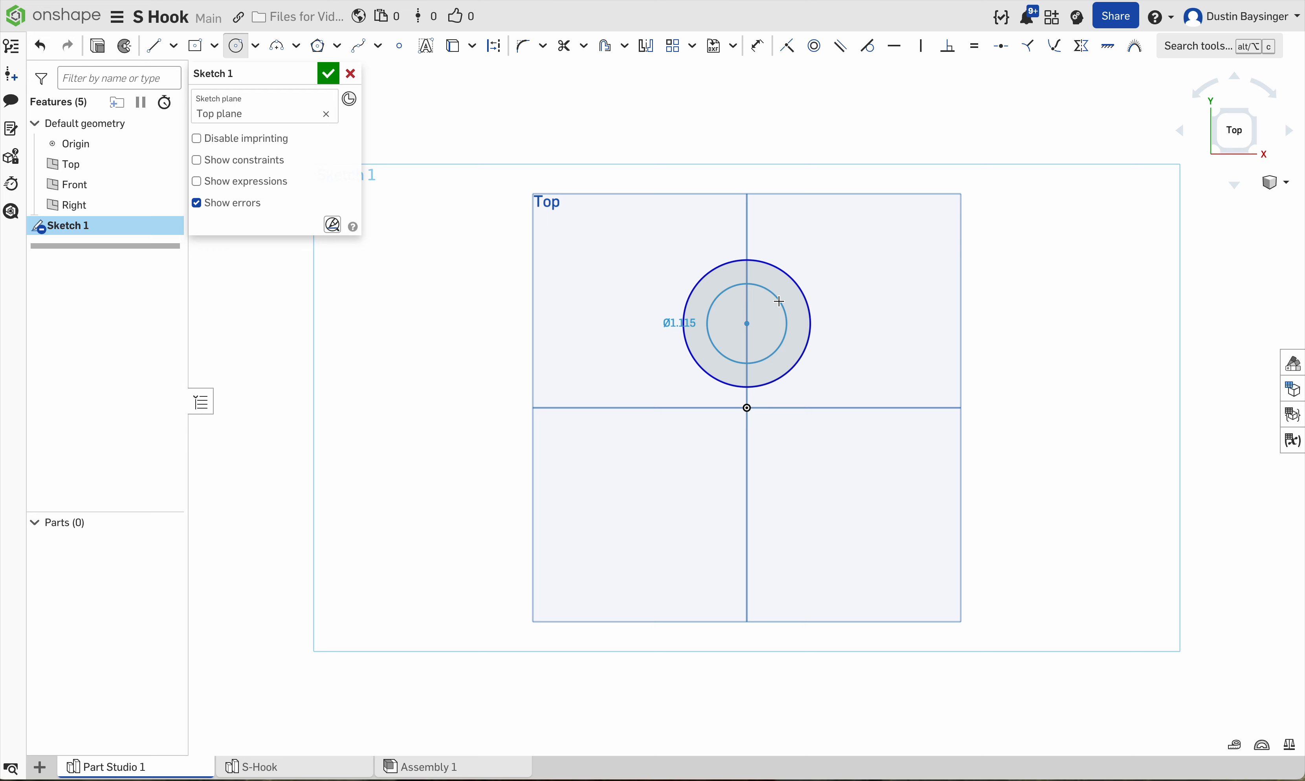
left_click(800, 254)
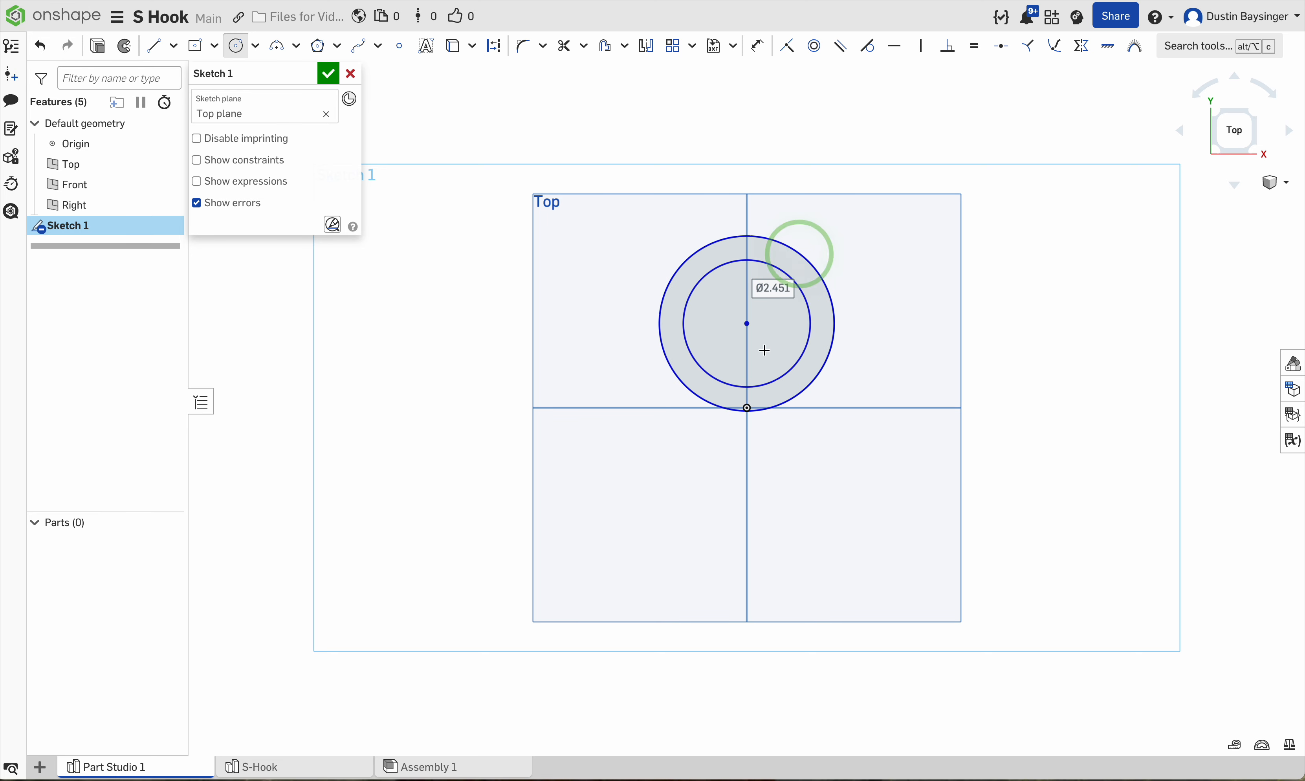
Sketch two concentric circles about 1.71 in and 2.55 in across, centred on the vertical axis below the origin.
left_click(748, 522)
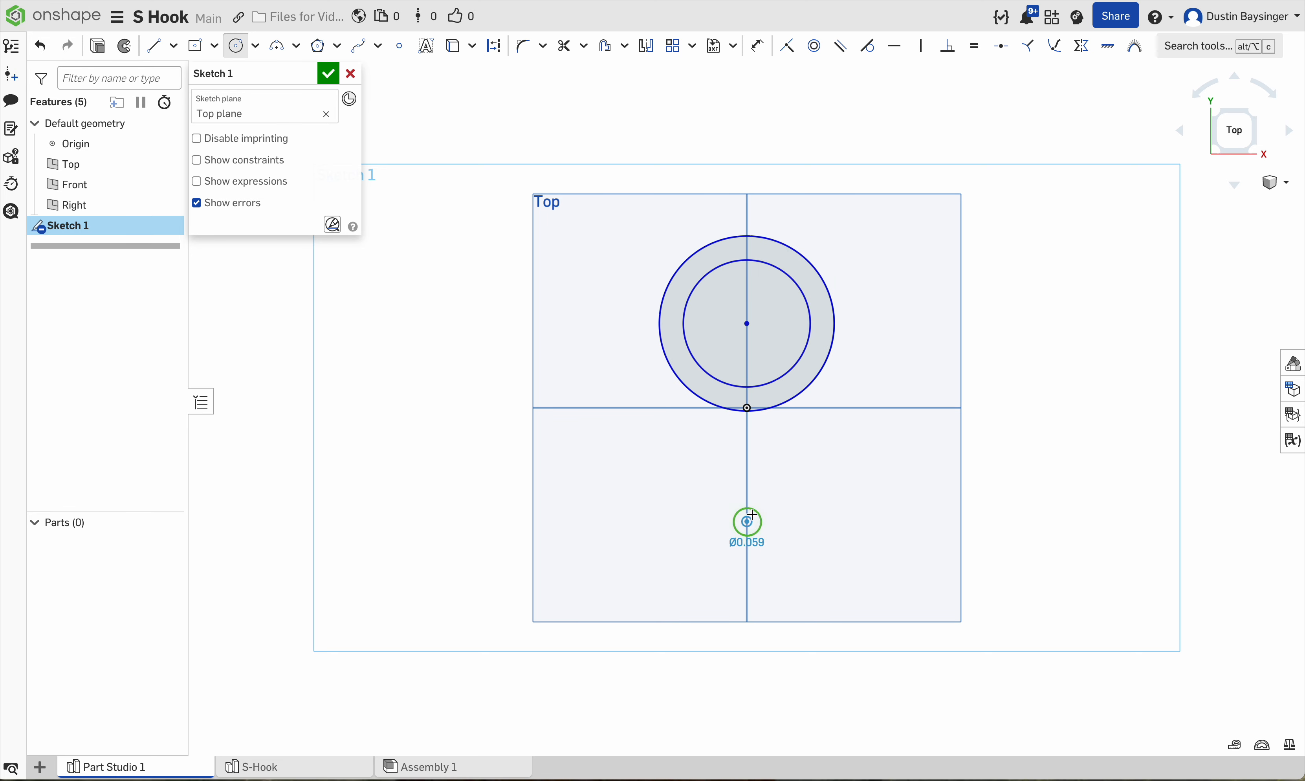
left_click(767, 465)
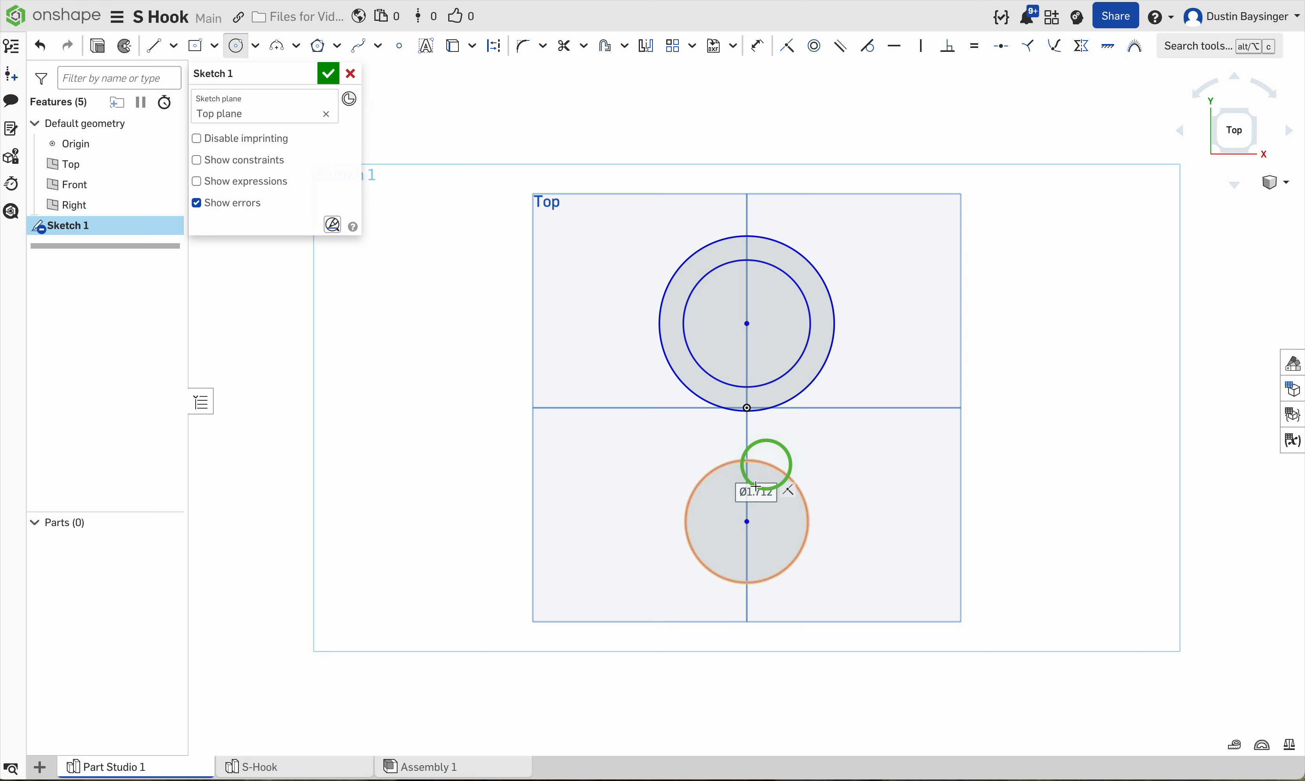
left_click(746, 522)
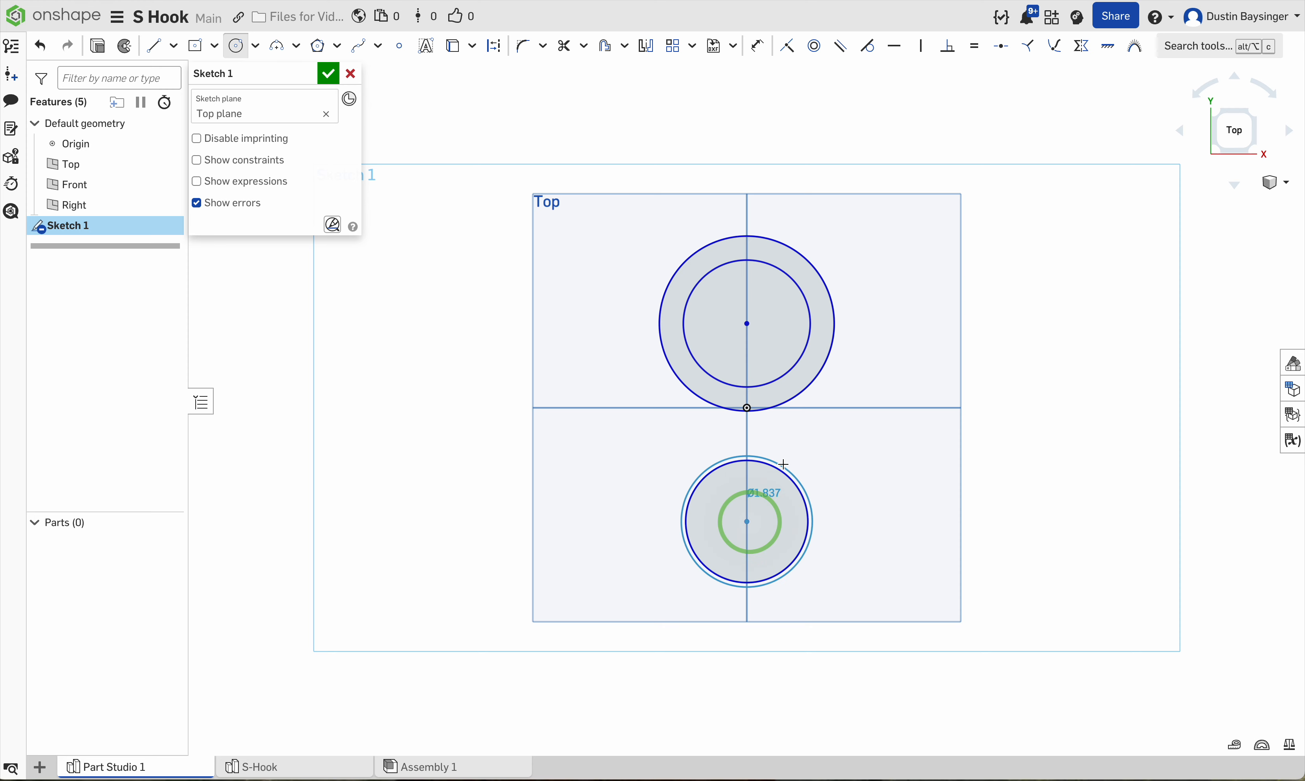
left_click(791, 443)
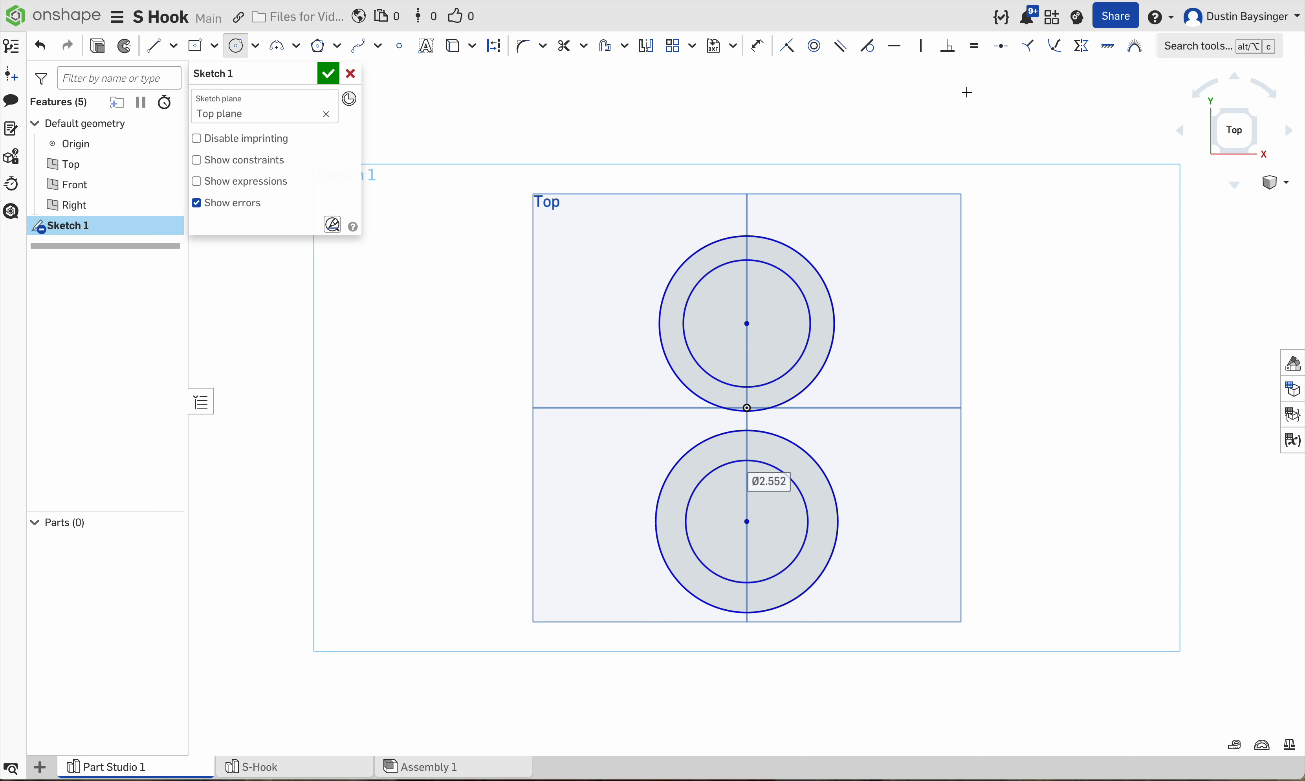
Make the lower outer circle tangent to the upper inner circle, and the lower inner circle tangent to the upper outer circle.
left_click(873, 49)
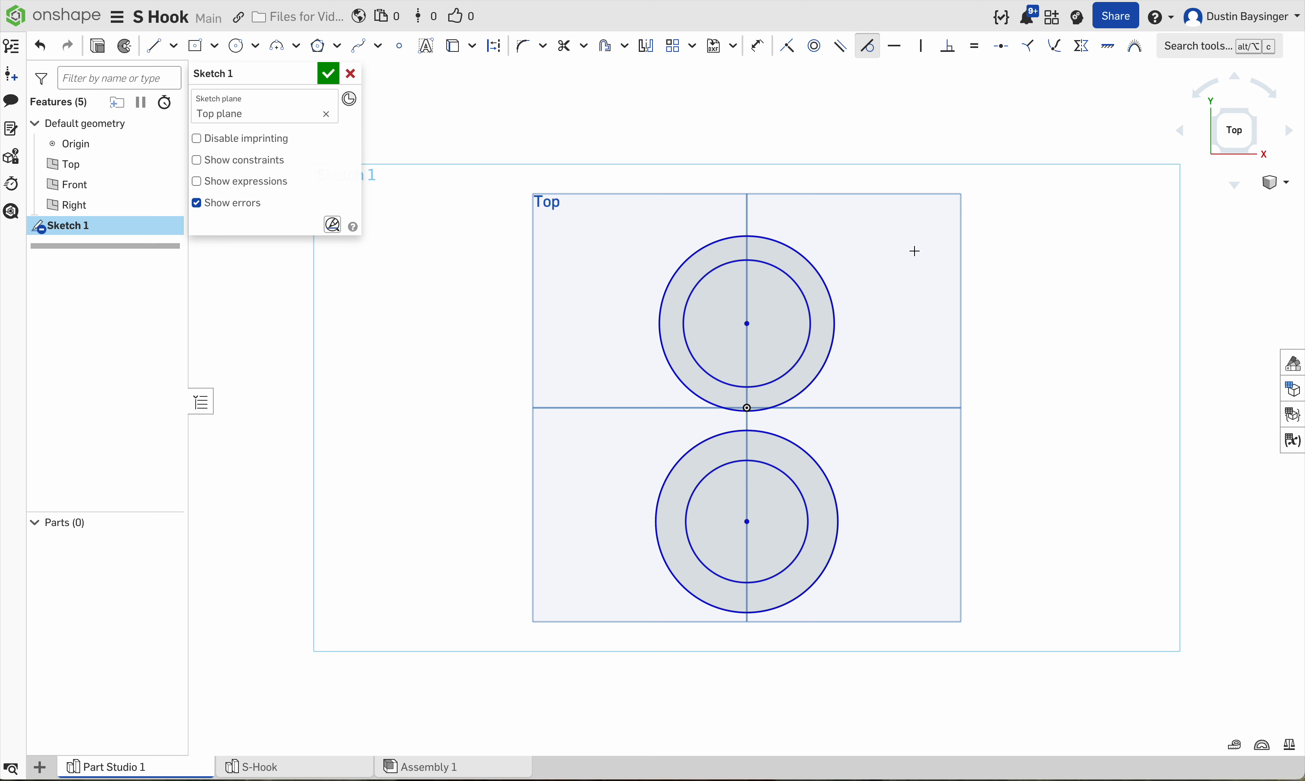
left_click(778, 435)
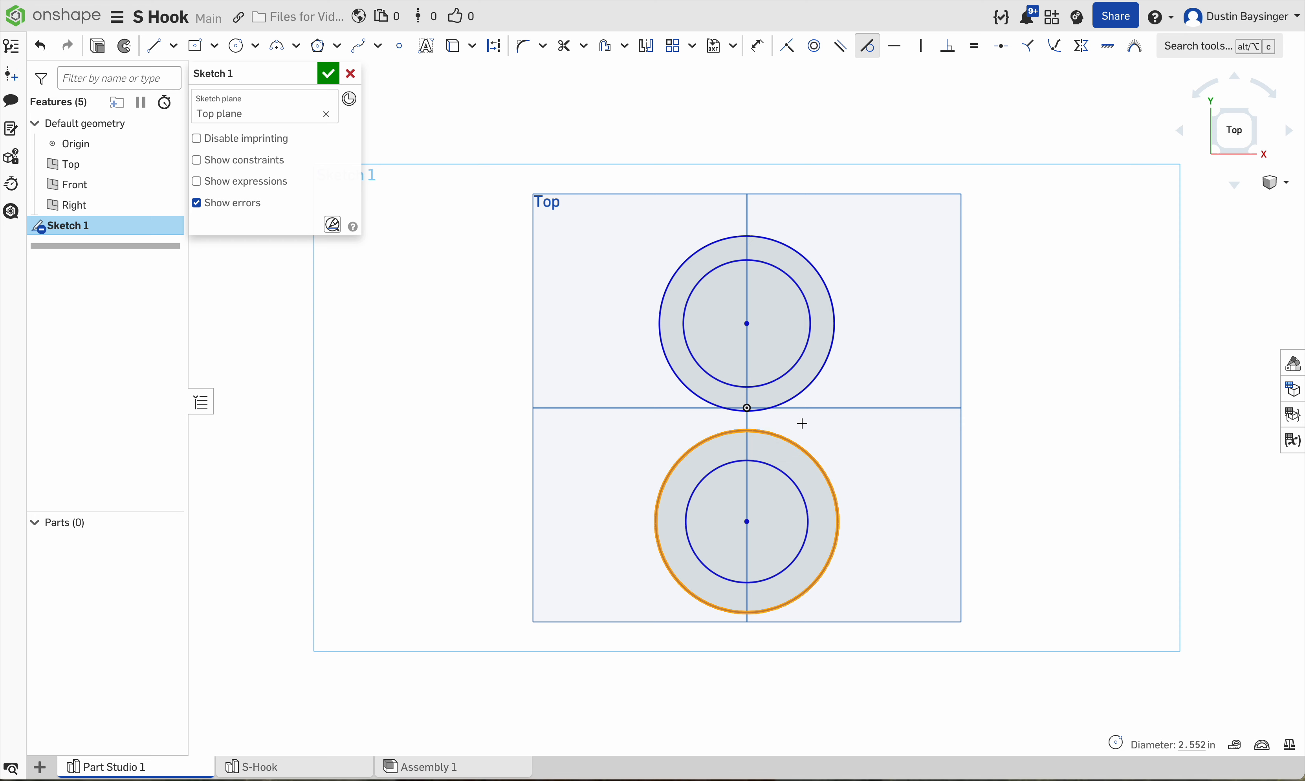
left_click(777, 380)
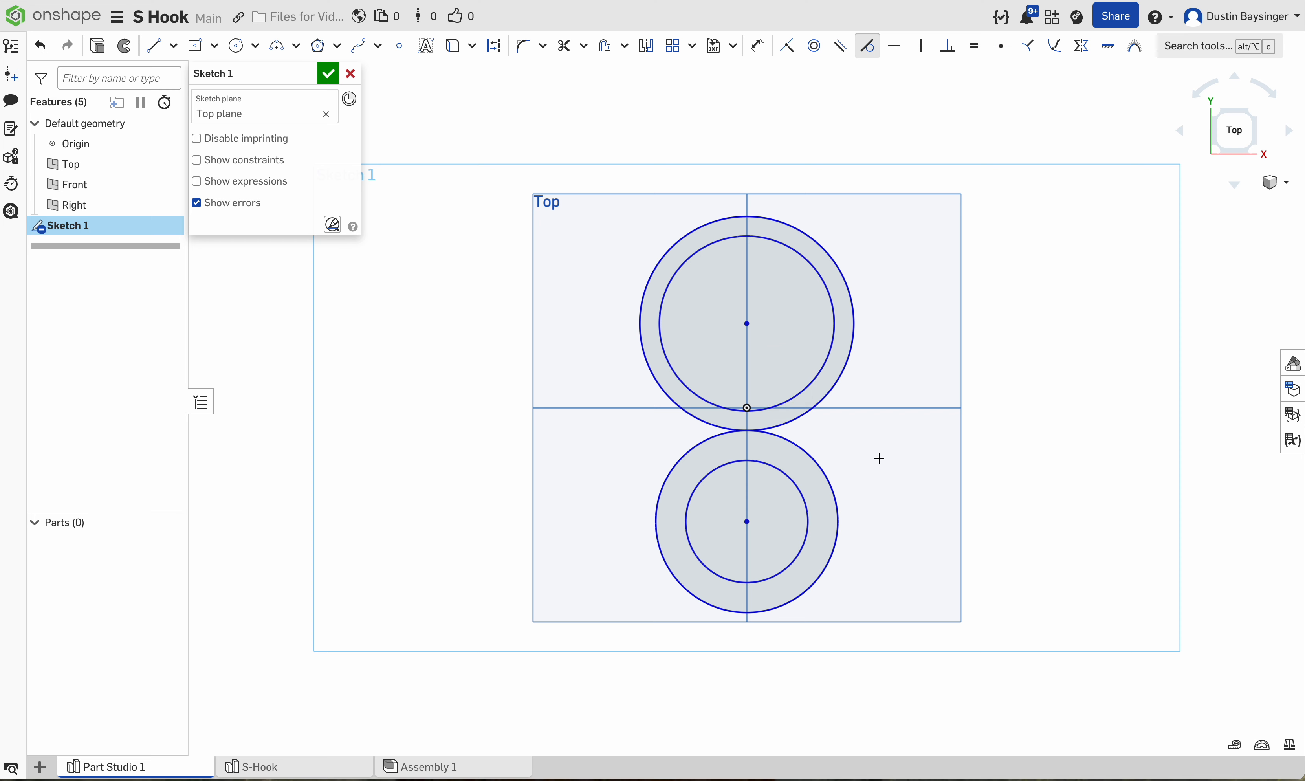
left_click(781, 470)
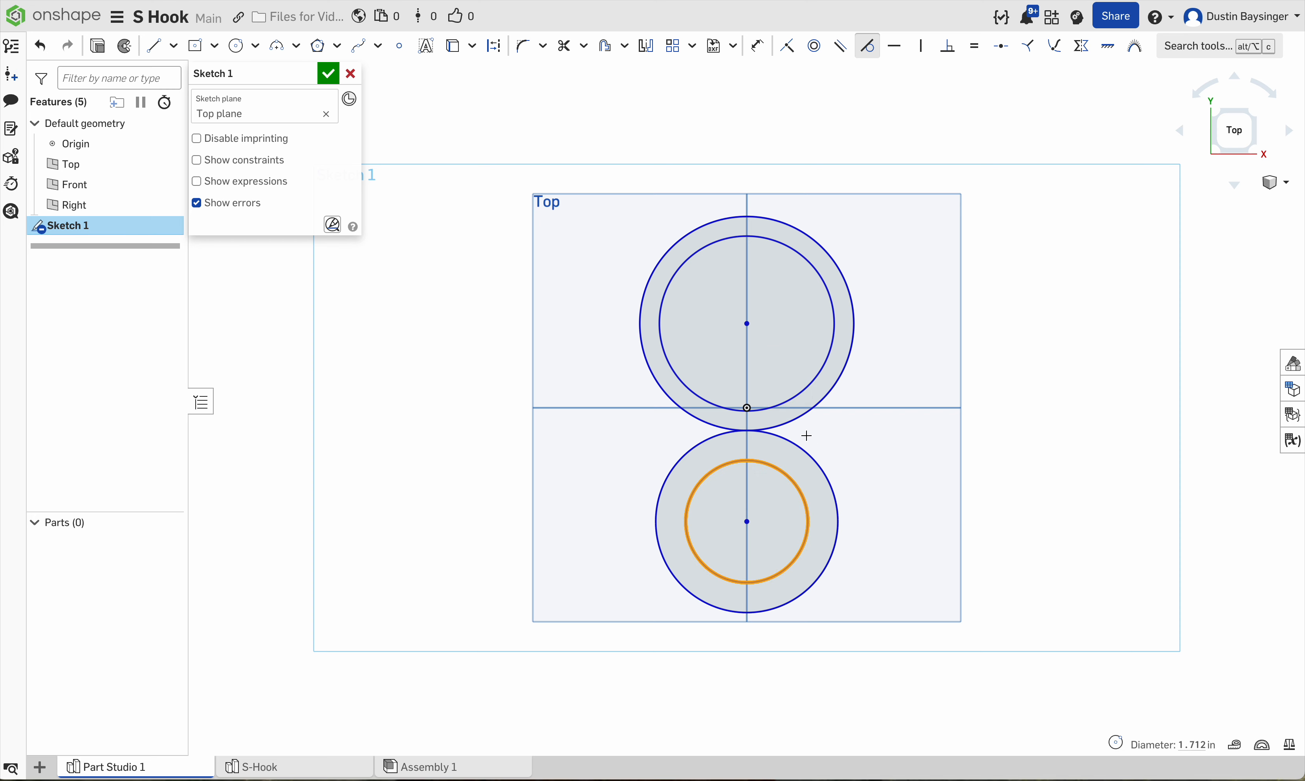
left_click(784, 403)
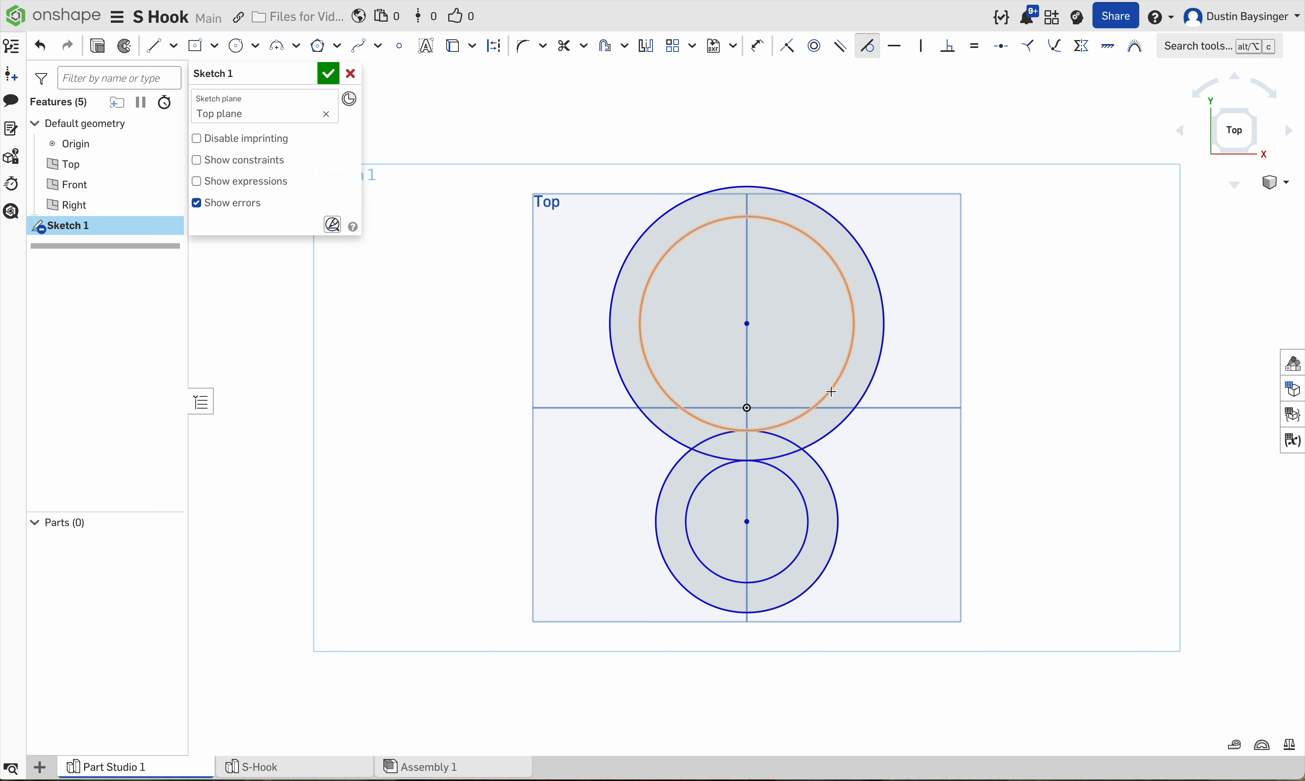
Dimension the smaller circle of the upper pair to a 1 in diameter.
key("u")
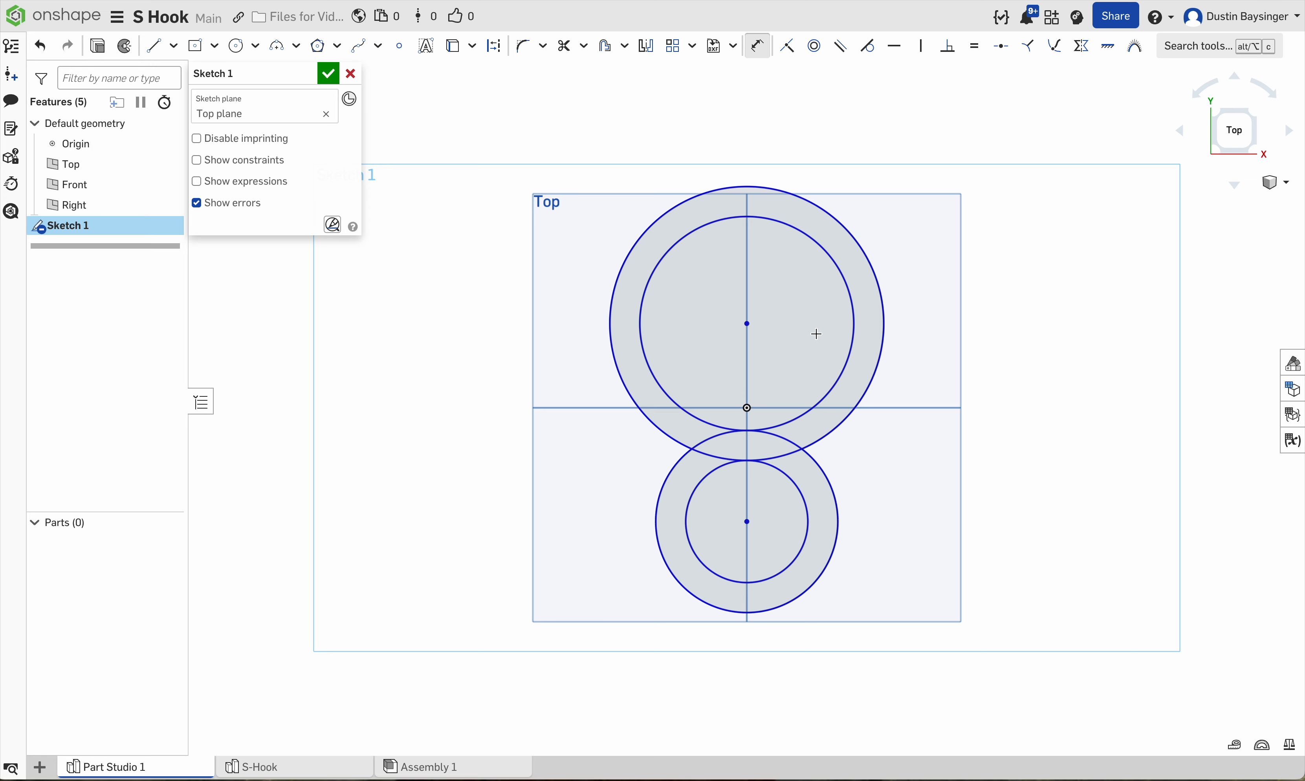
left_click(833, 253)
left_click(876, 161)
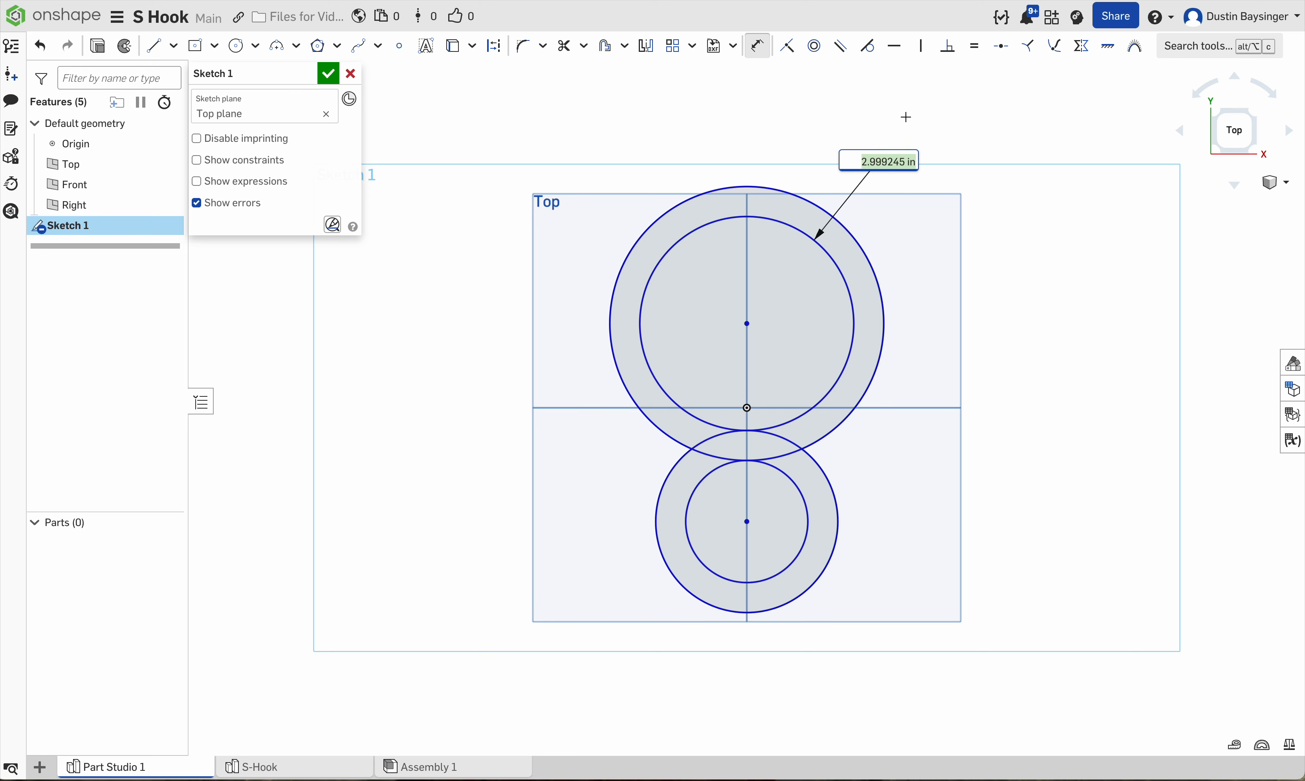
type("1")
key("Return")
Apply equal constraints between the upper and lower inner circles, and between the upper and lower outer circles.
scroll(742, 424, "up", 5)
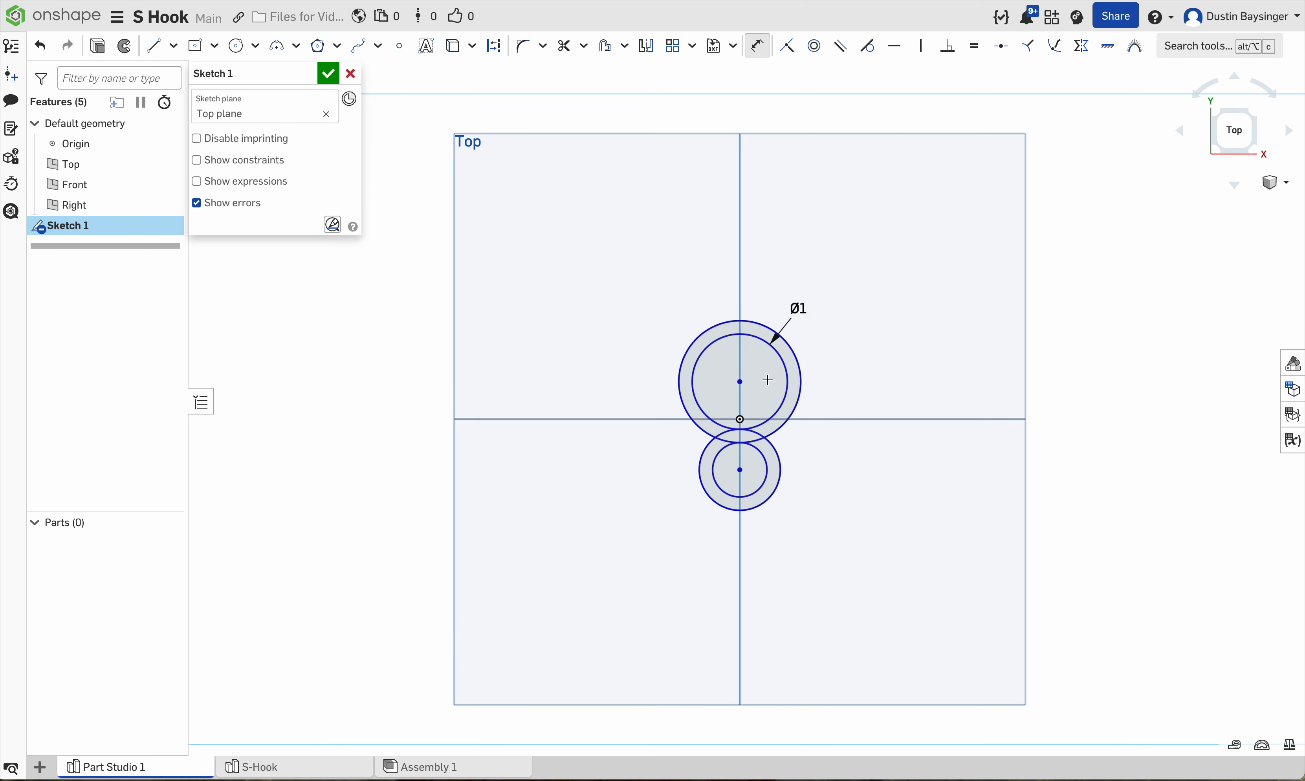
scroll(823, 370, "up", 1)
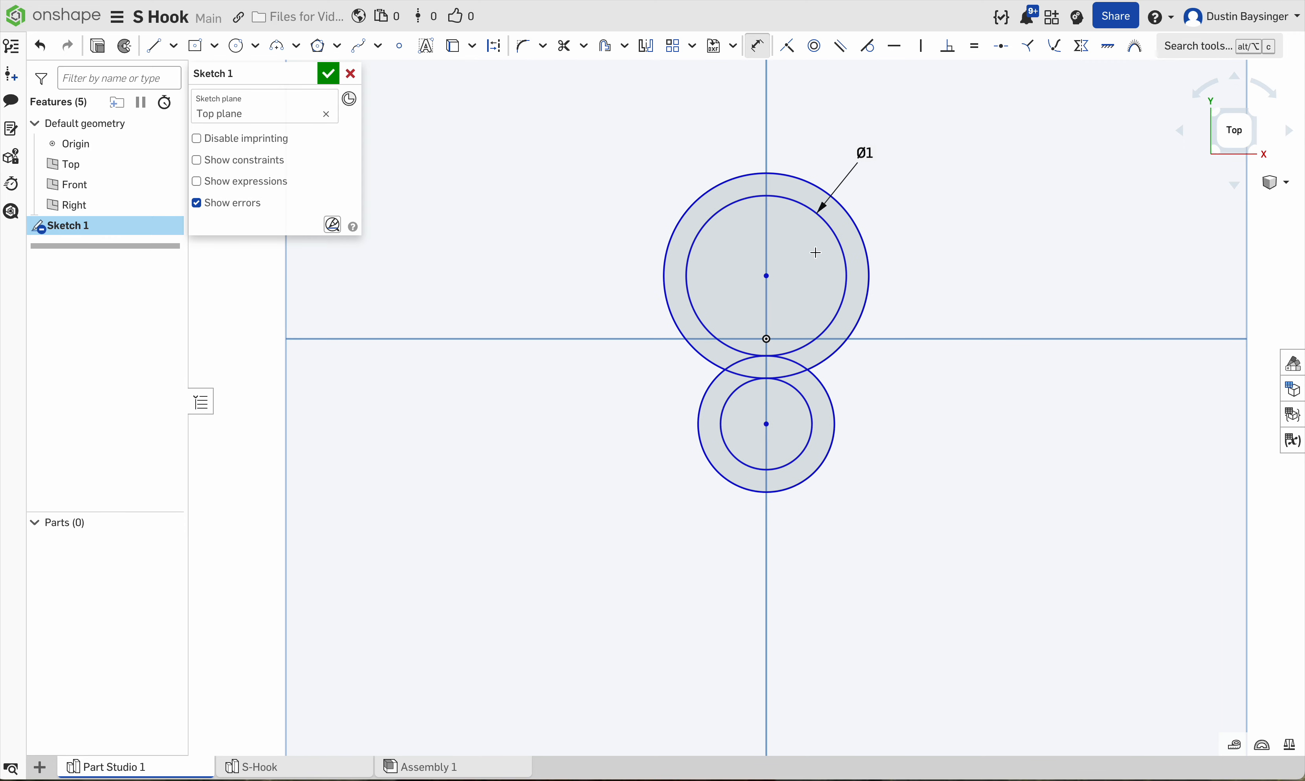
middle_click_drag(810, 252, 794, 308)
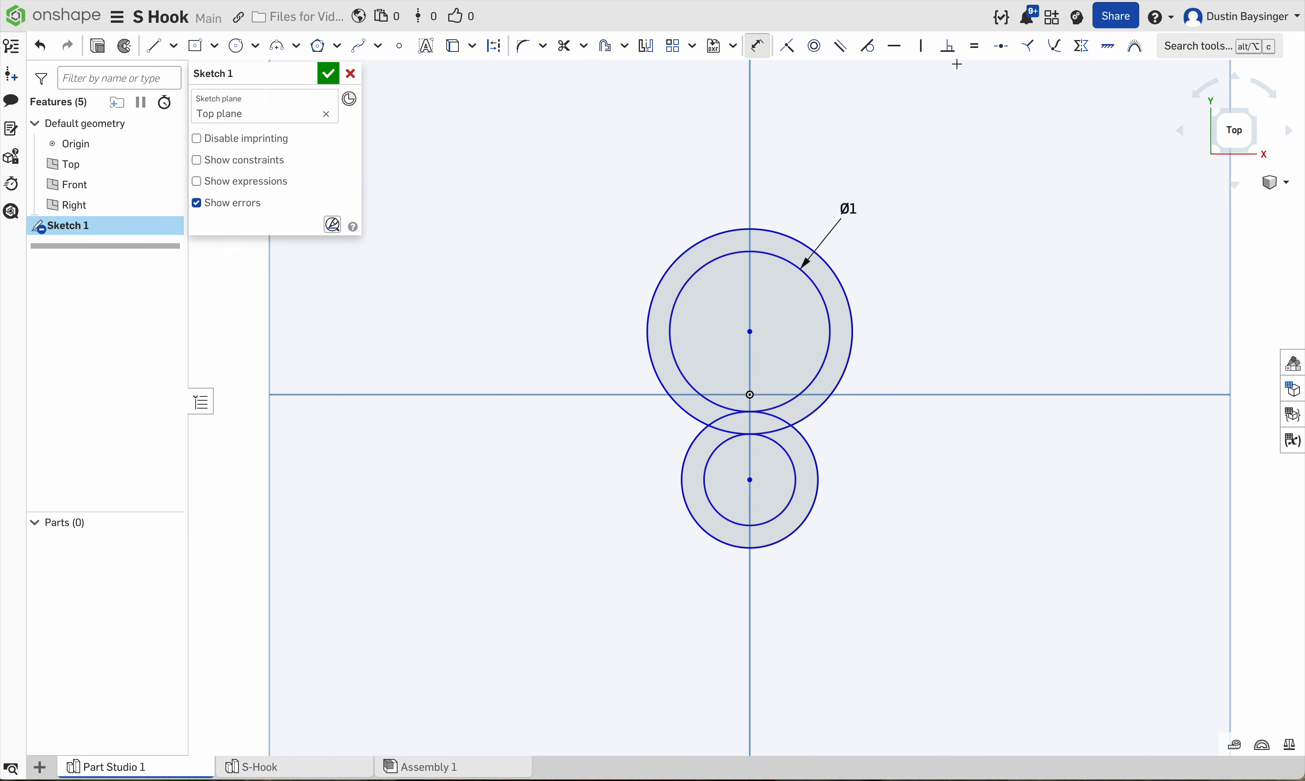
left_click(973, 47)
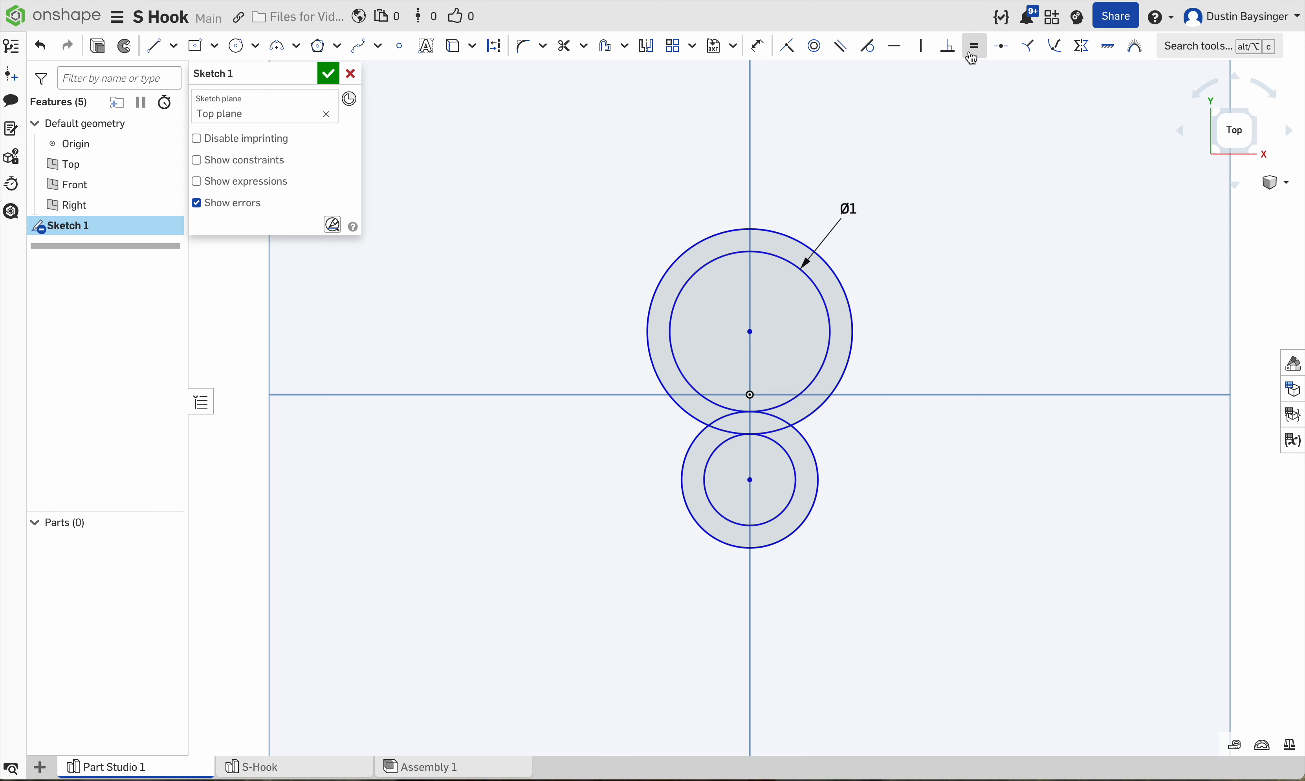
left_click(826, 318)
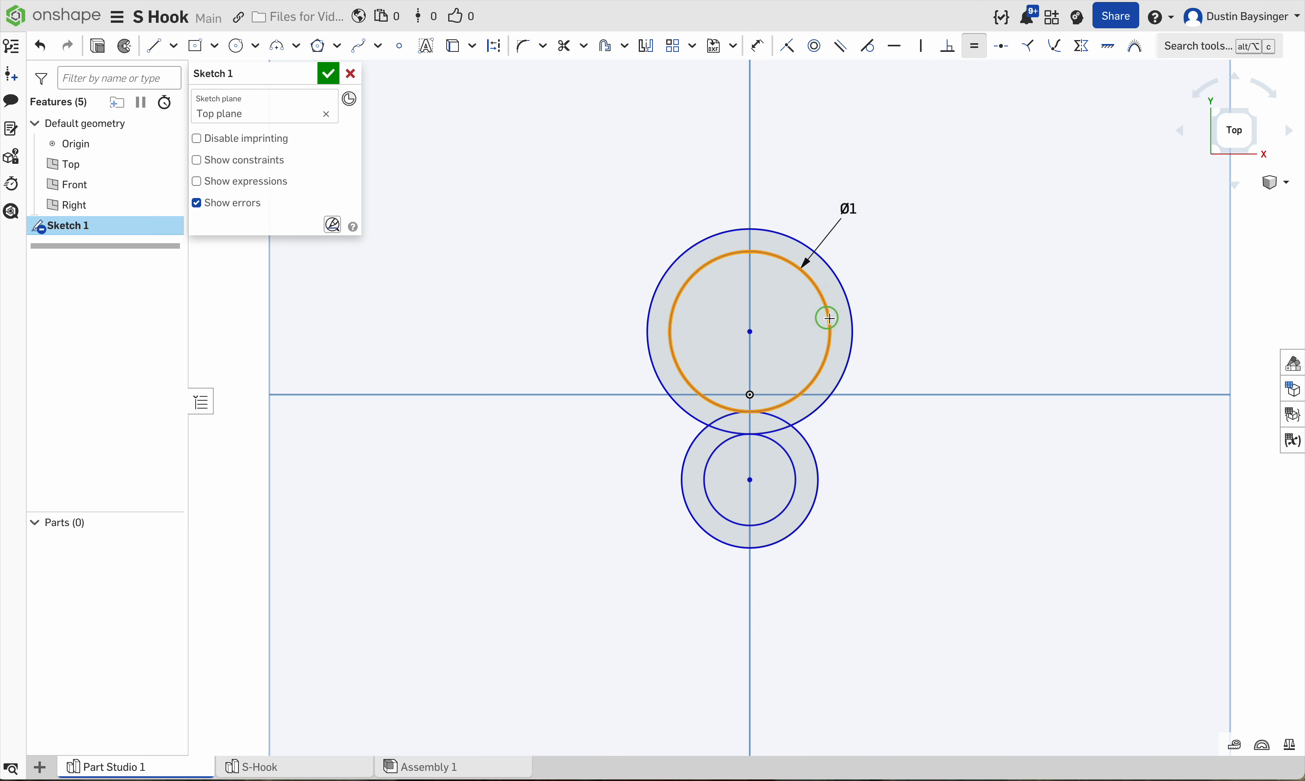
left_click(786, 454)
scroll(774, 422, "up", 3)
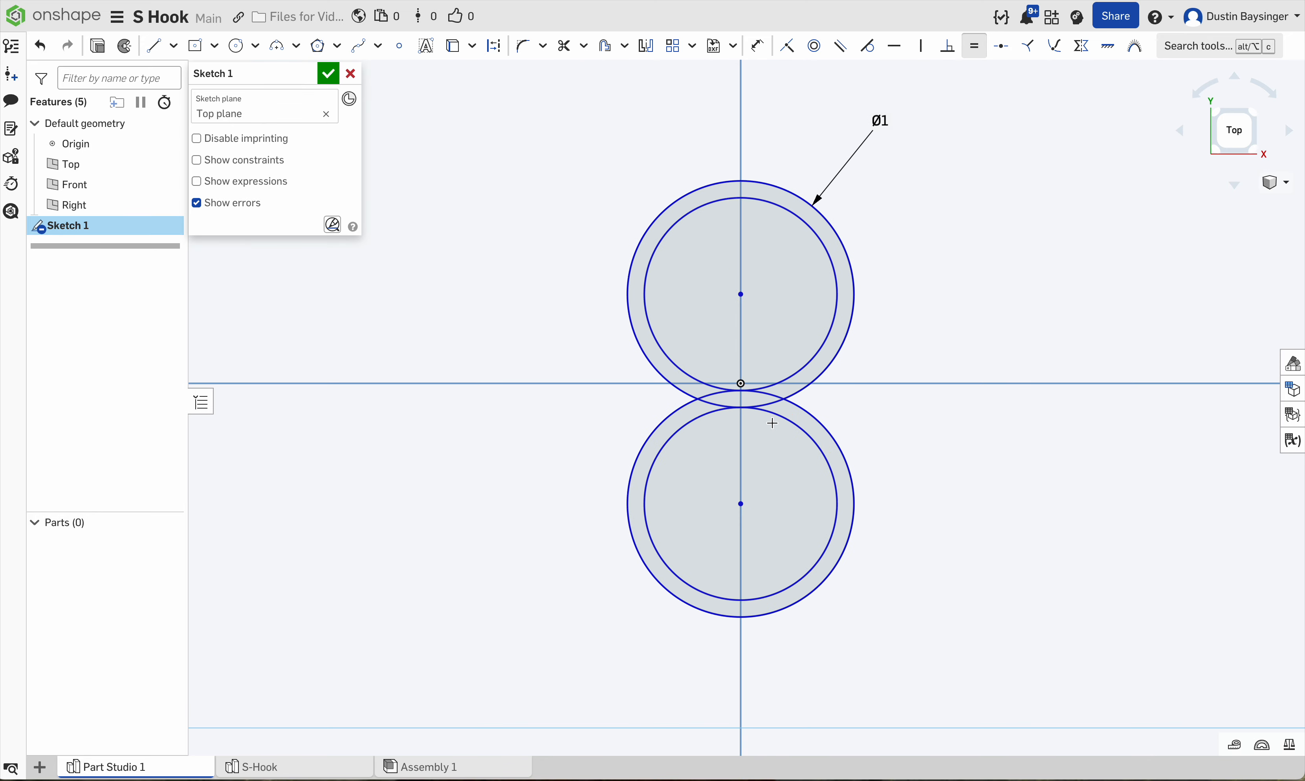
mouse_move(775, 366)
middle_mouse_down()
mouse_move(739, 410)
mouse_move(729, 380)
middle_mouse_up()
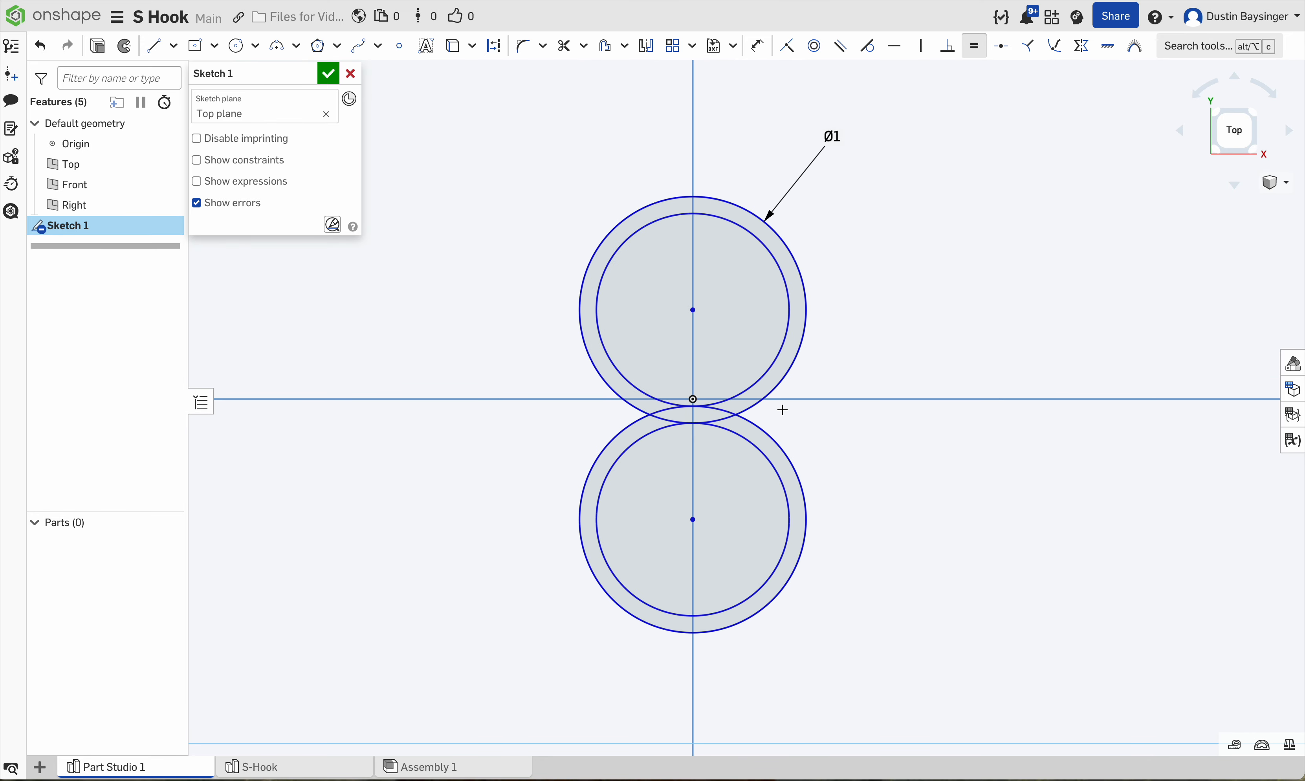
left_click(794, 454)
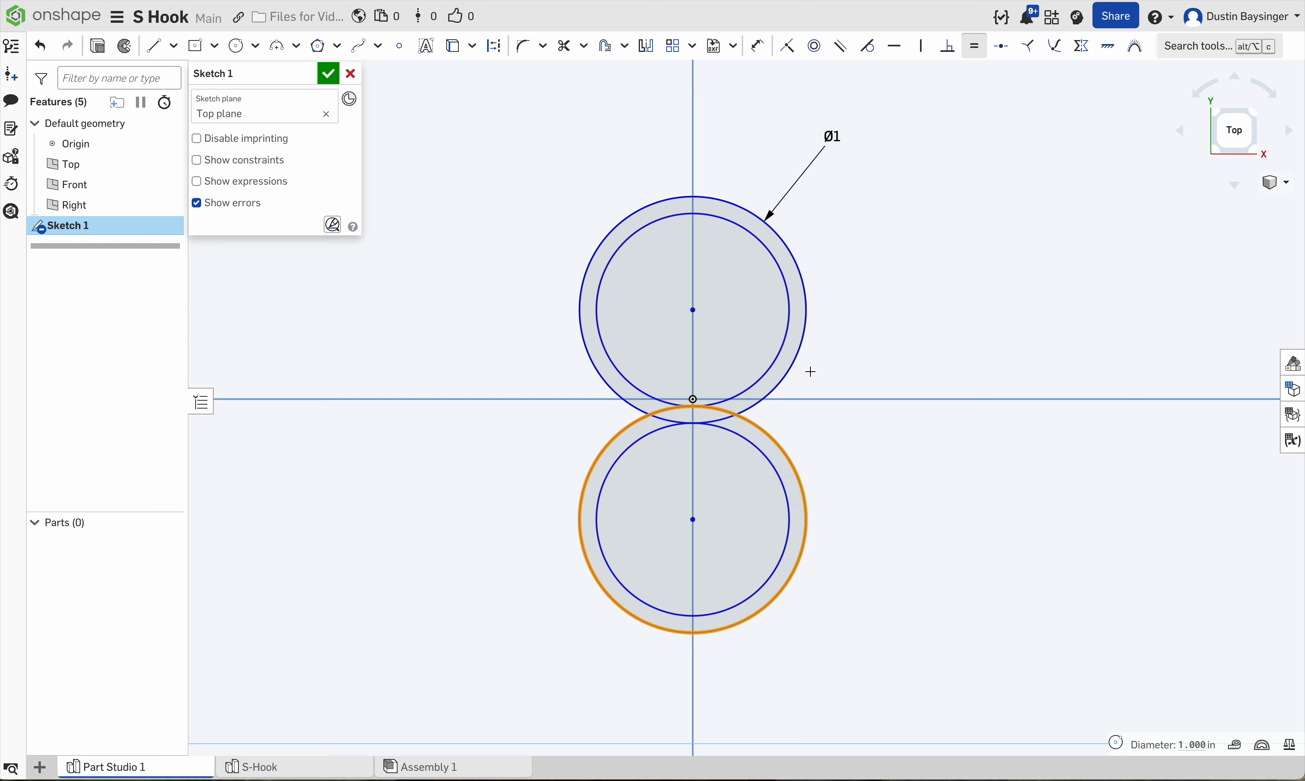
left_click(801, 354)
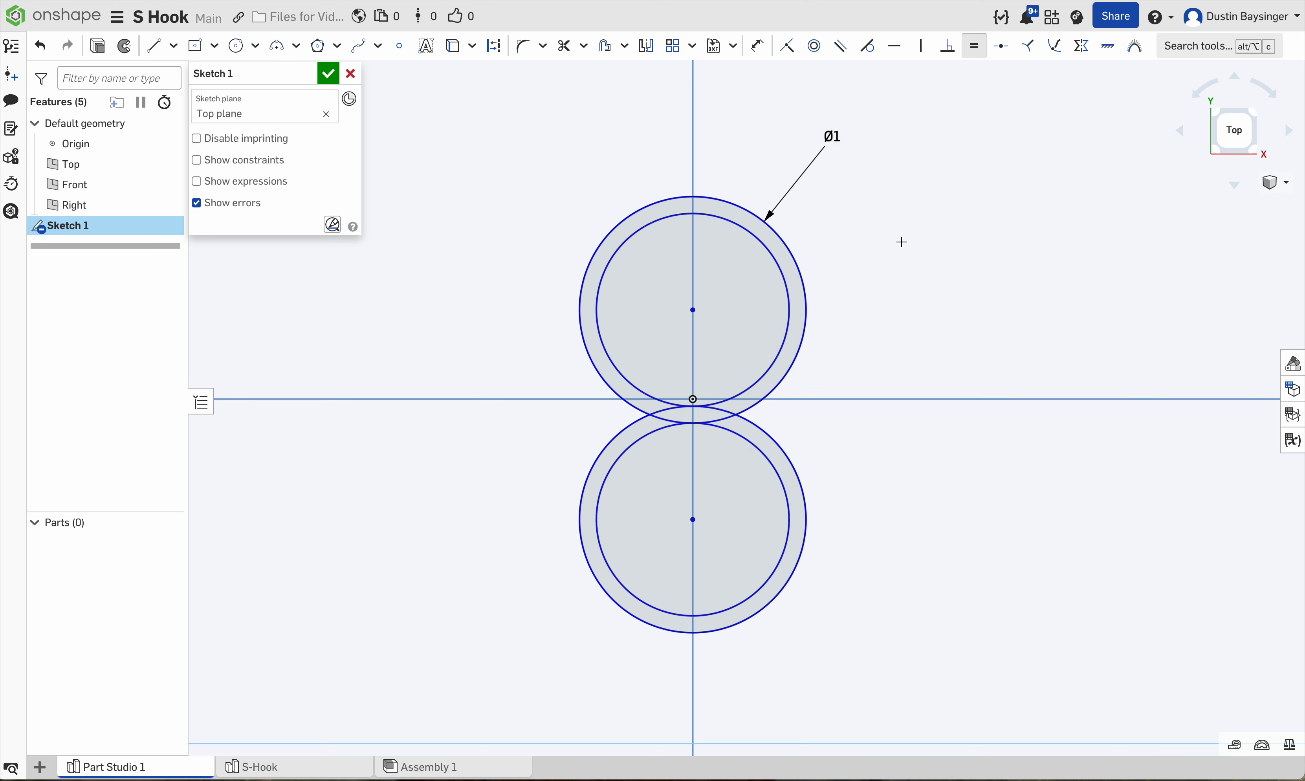
middle_click_drag(901, 242, 929, 265)
key("u")
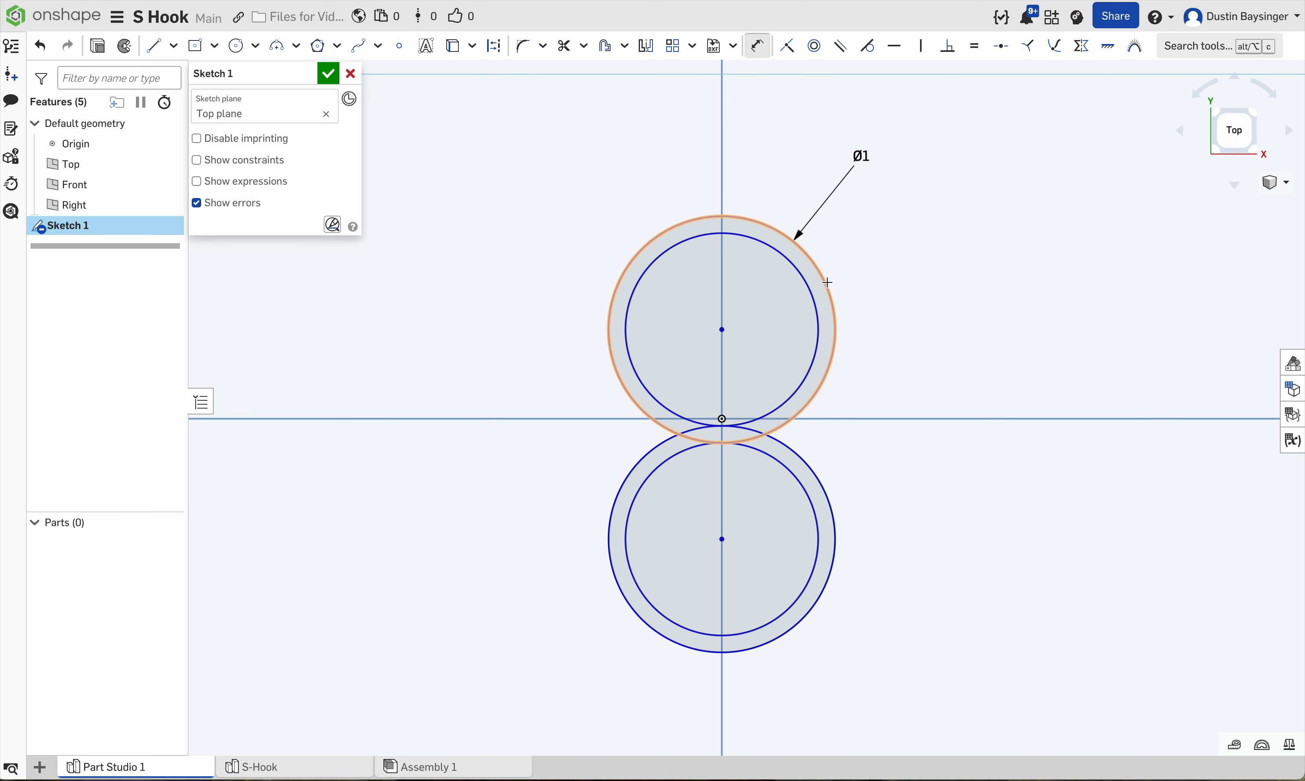
left_click(827, 283)
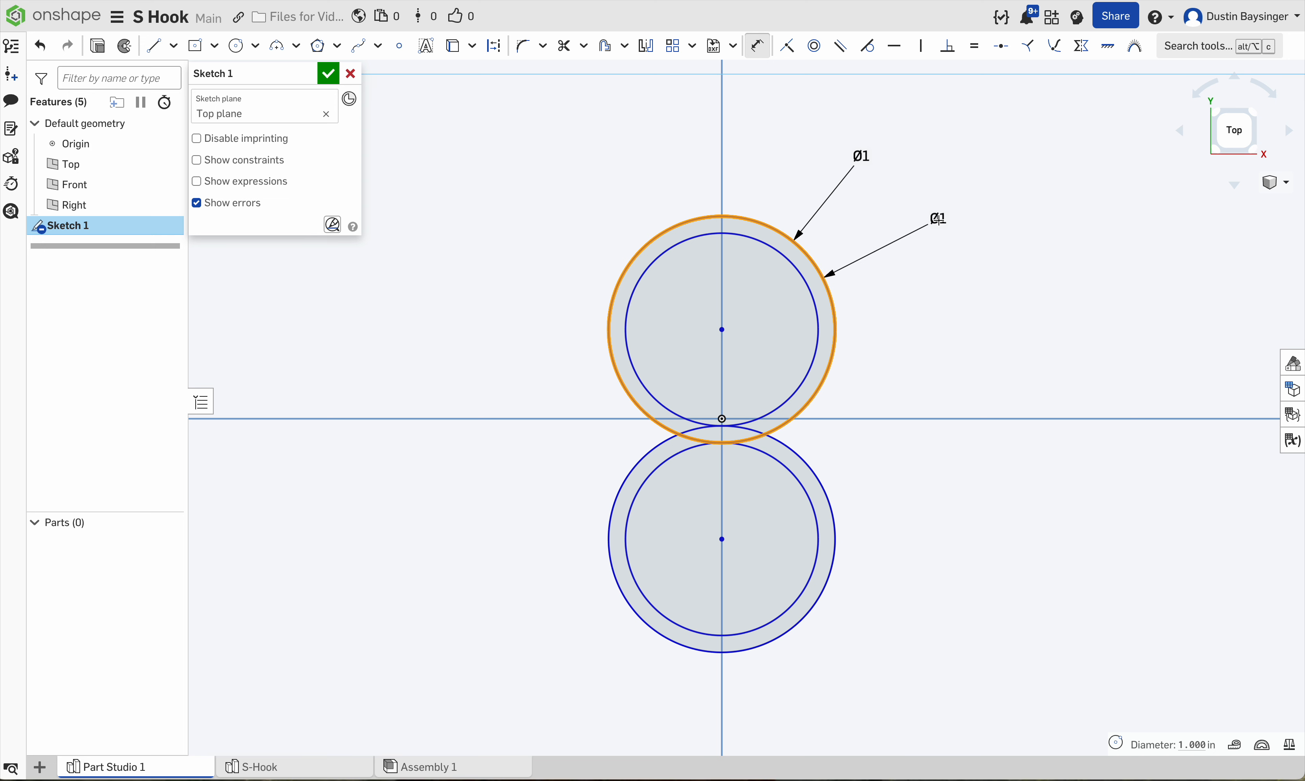
key("Escape")
Enlarge the undimensioned upper circle to about 1.26 in so it surrounds the 1 in circle.
left_click_drag(816, 308, 859, 291)
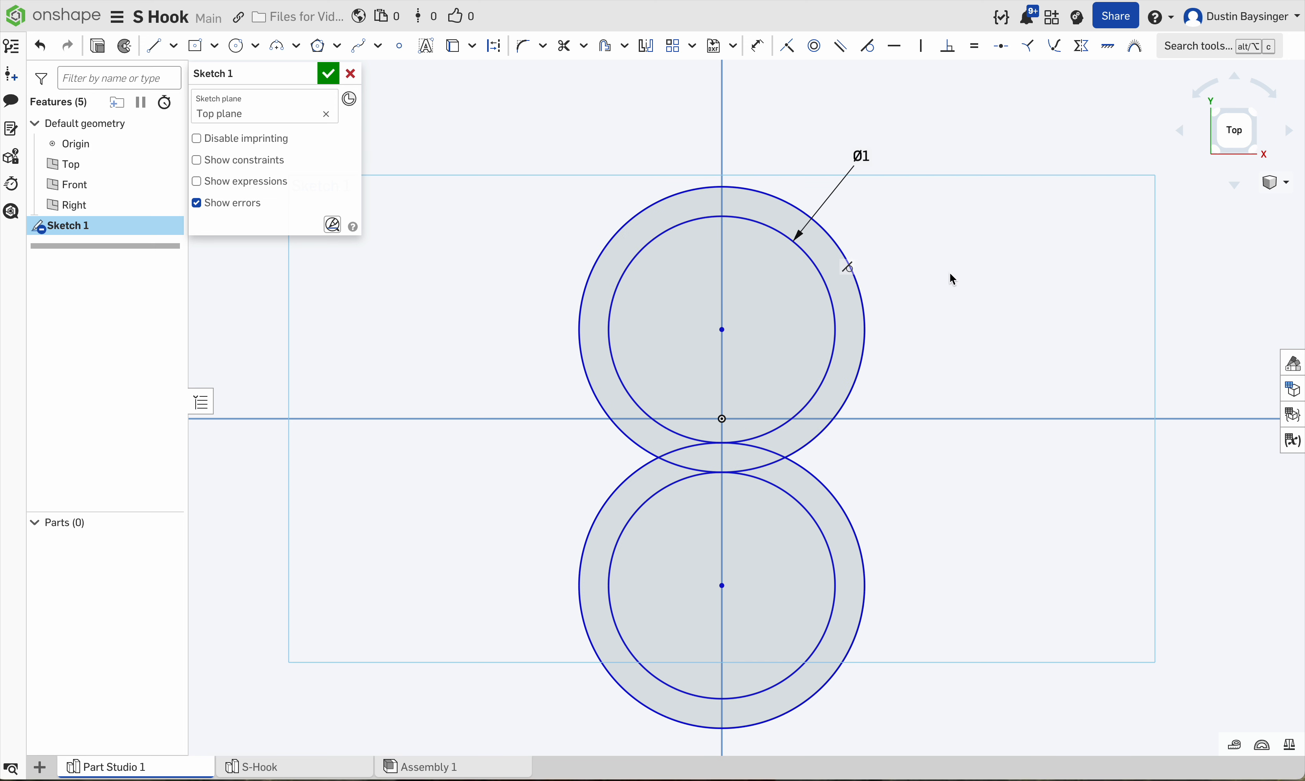
key("q")
key("d")
key("Escape")
Dimension the upper outer circle to a 1.25 in diameter.
key("u")
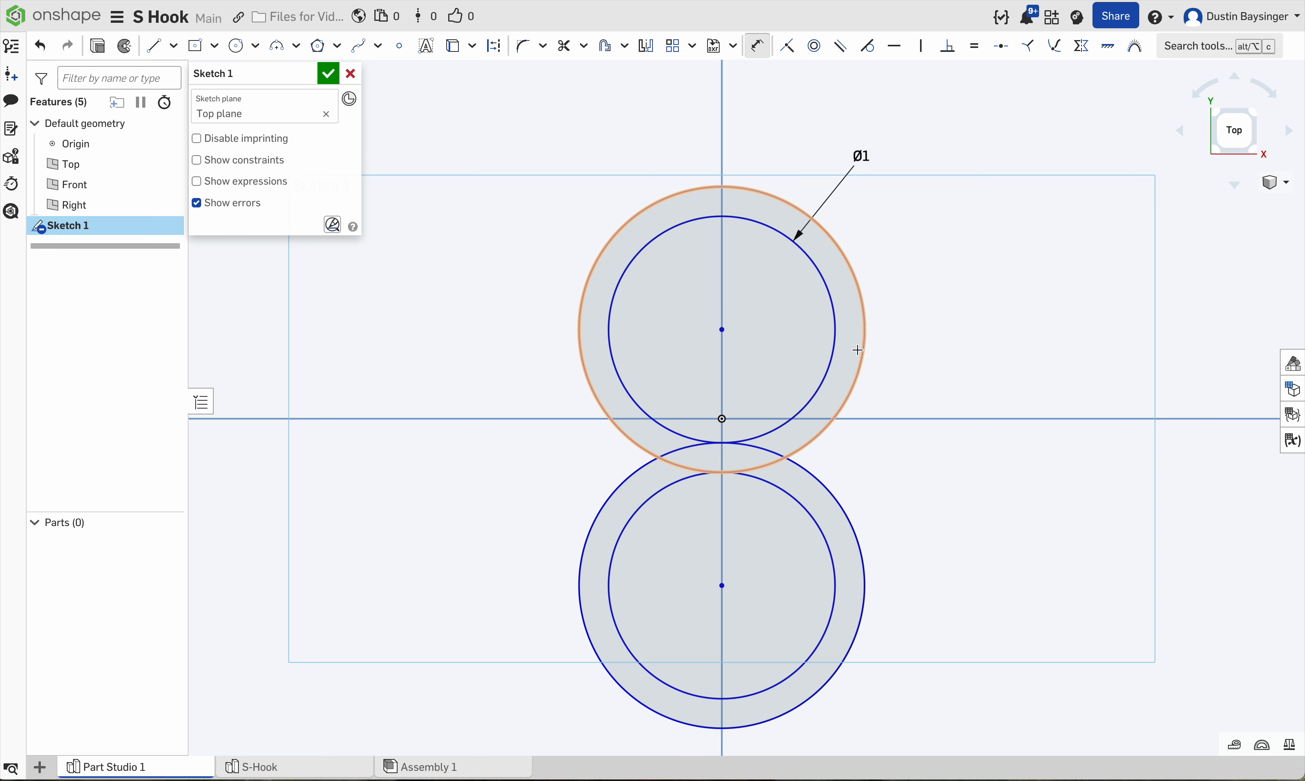
left_click(865, 295)
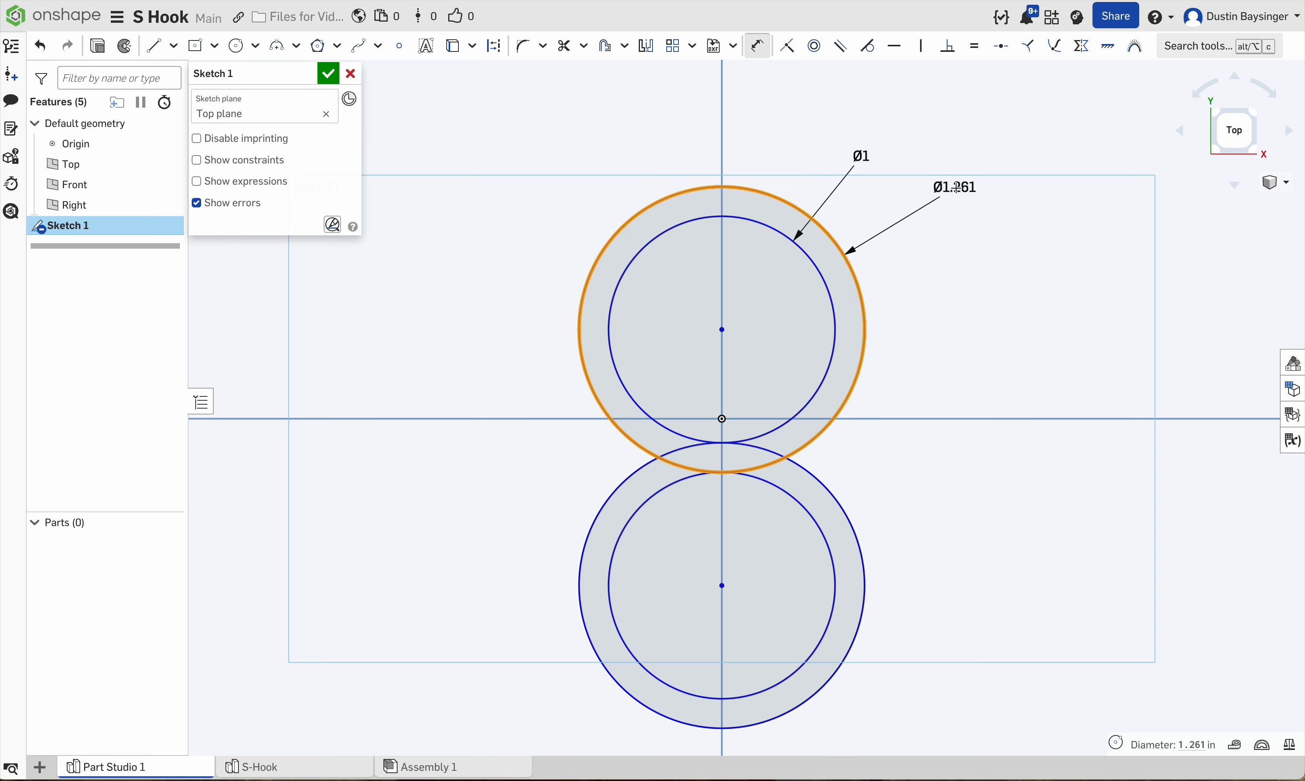
left_click(953, 188)
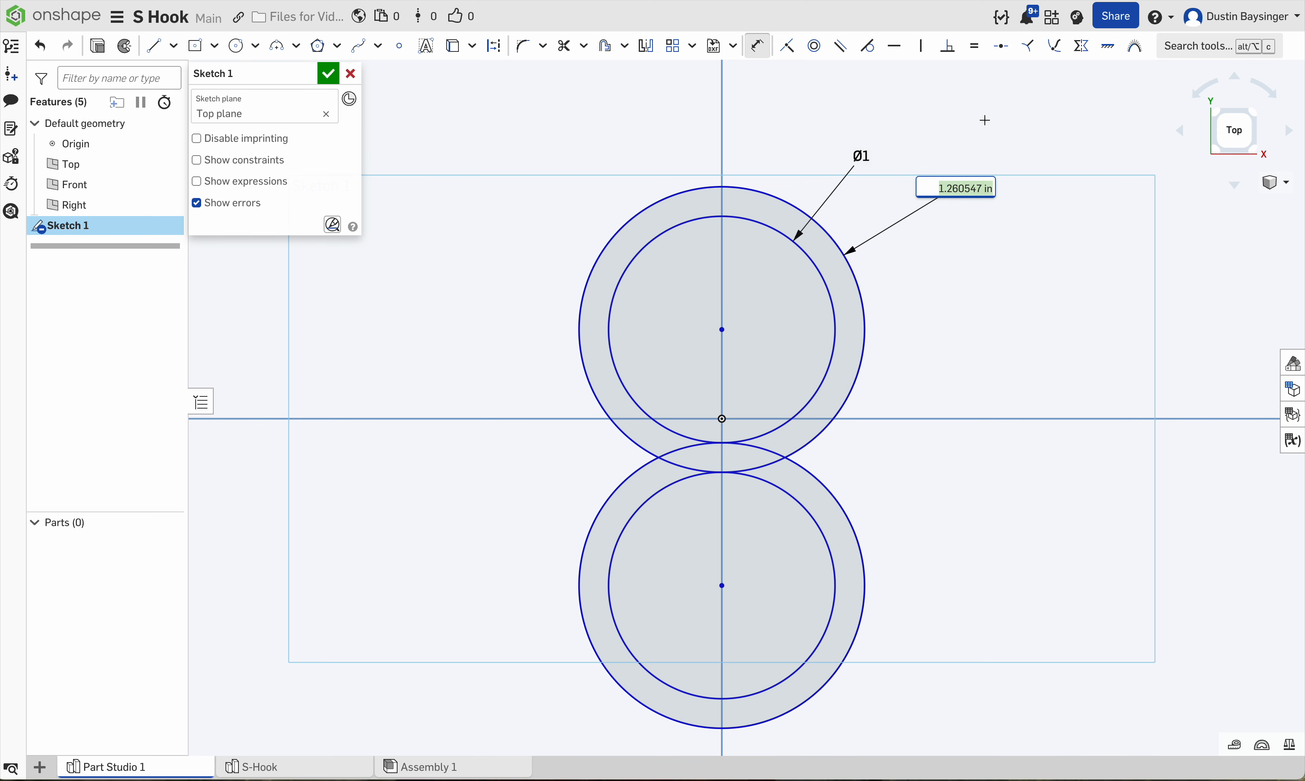
type("1.25")
key("Return")
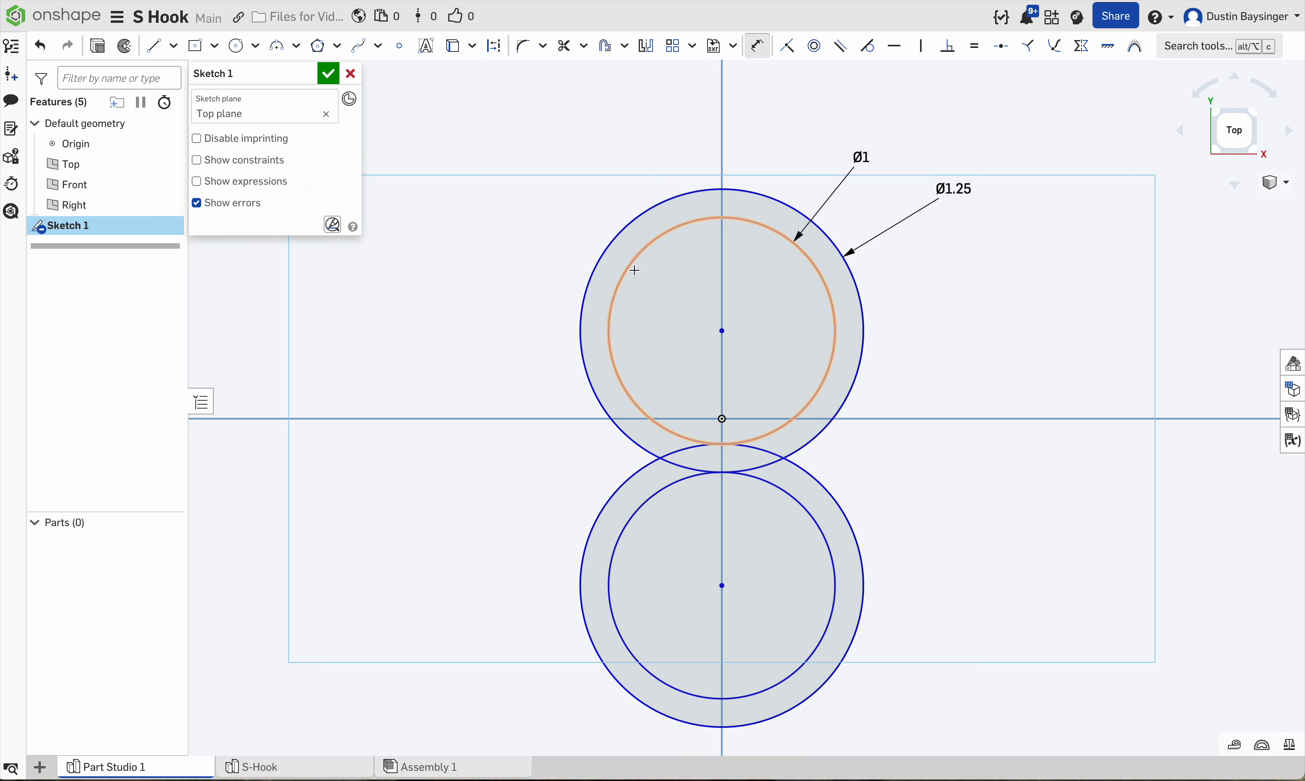
Draw a three-line tab left of the upper circles, from outer to inner circle, with sides starting about 0.69 in and an end about 0.19 in.
key("f")
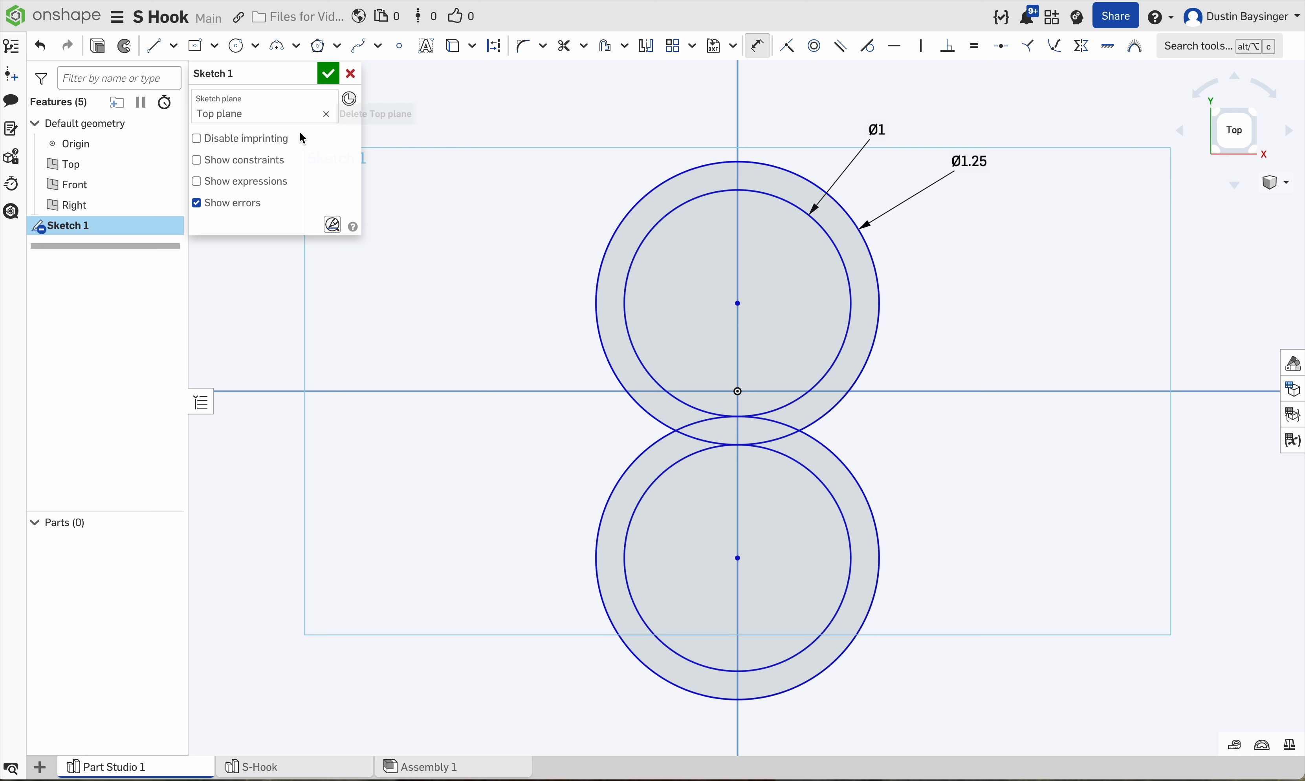
left_click(153, 45)
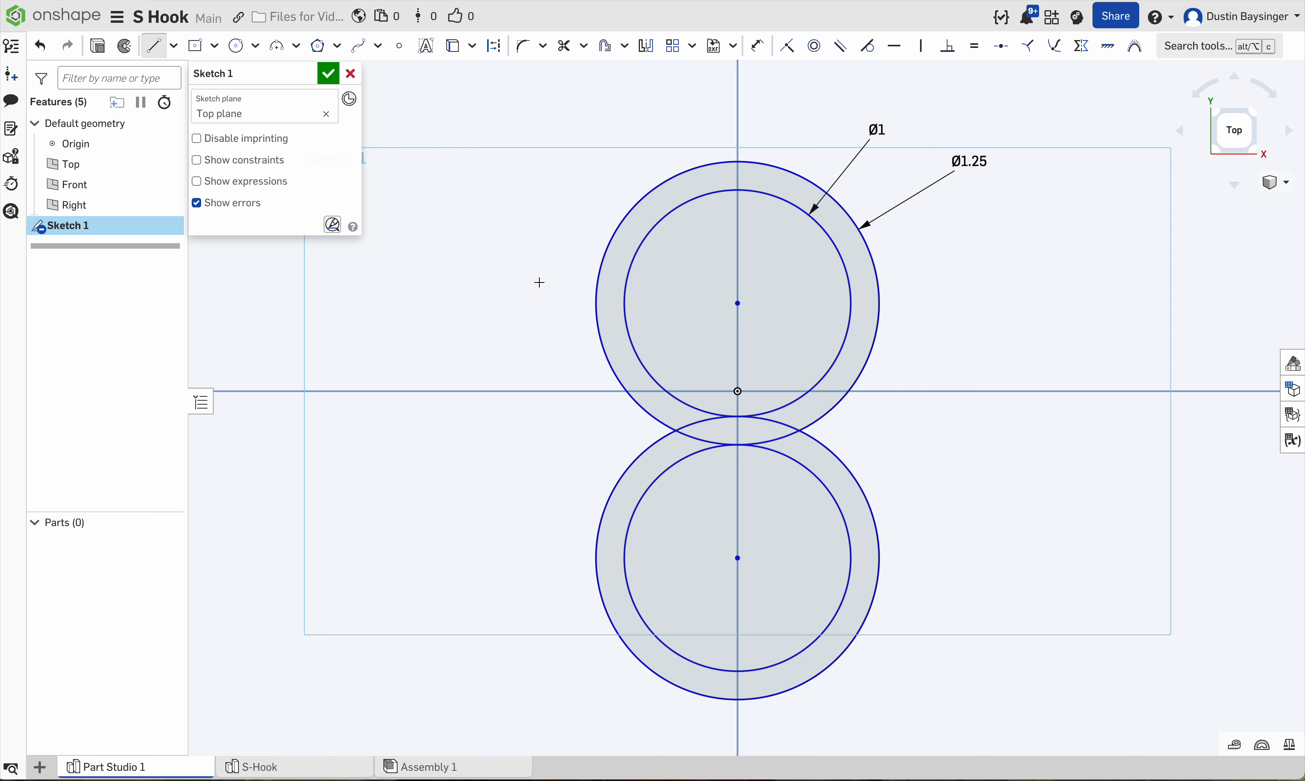
left_click(618, 228)
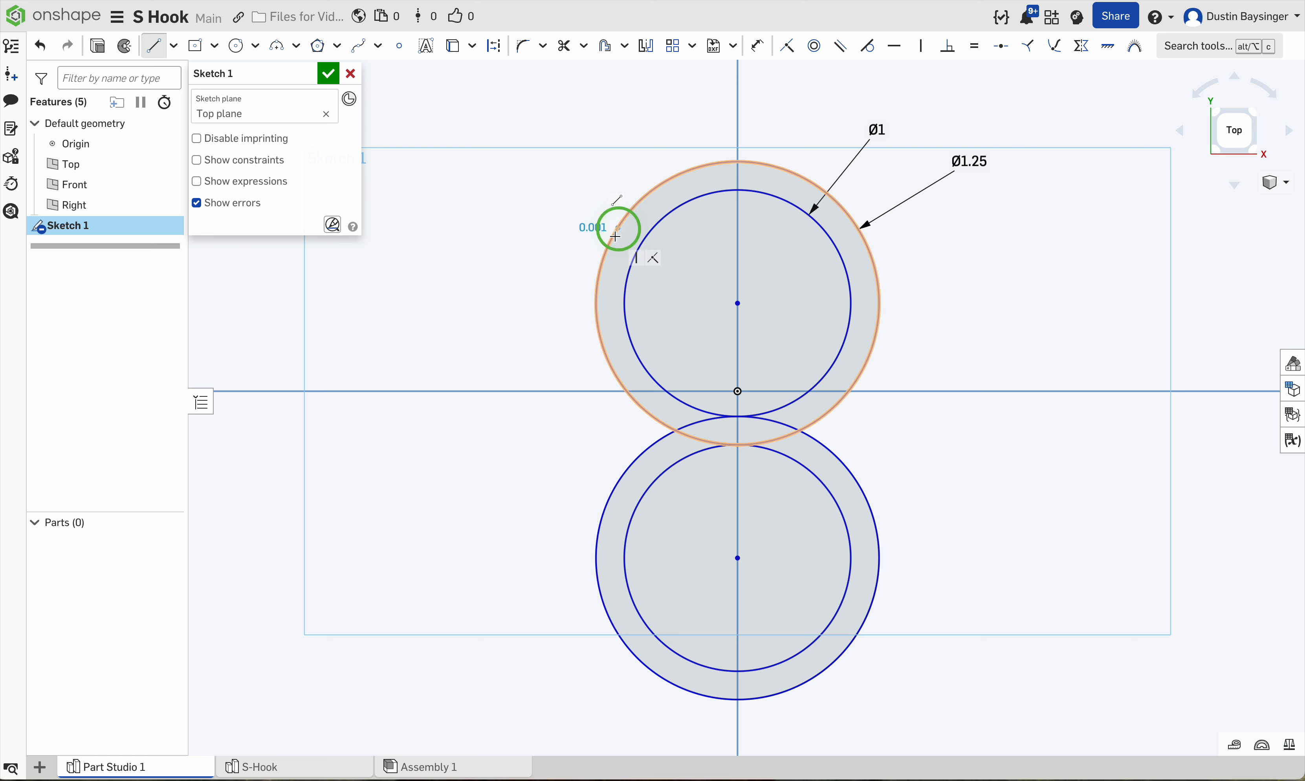
left_click(524, 352)
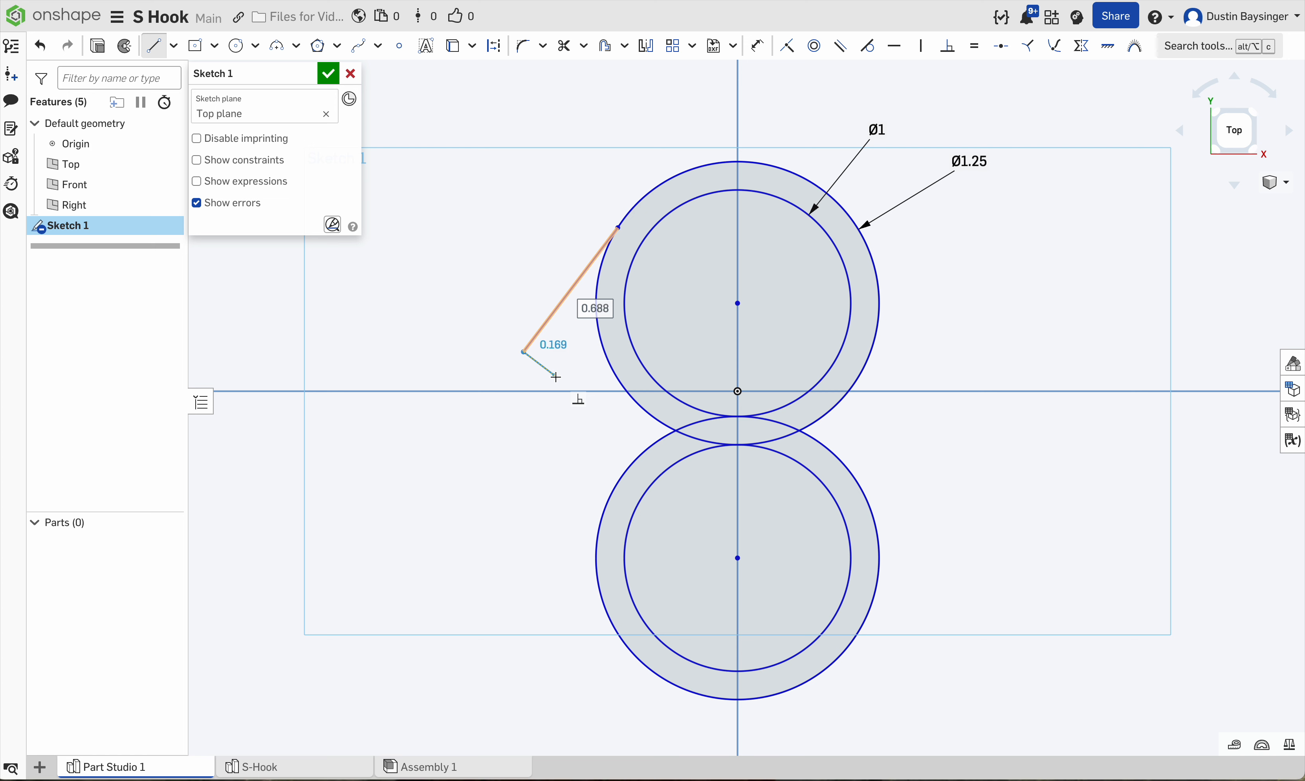
left_click(559, 378)
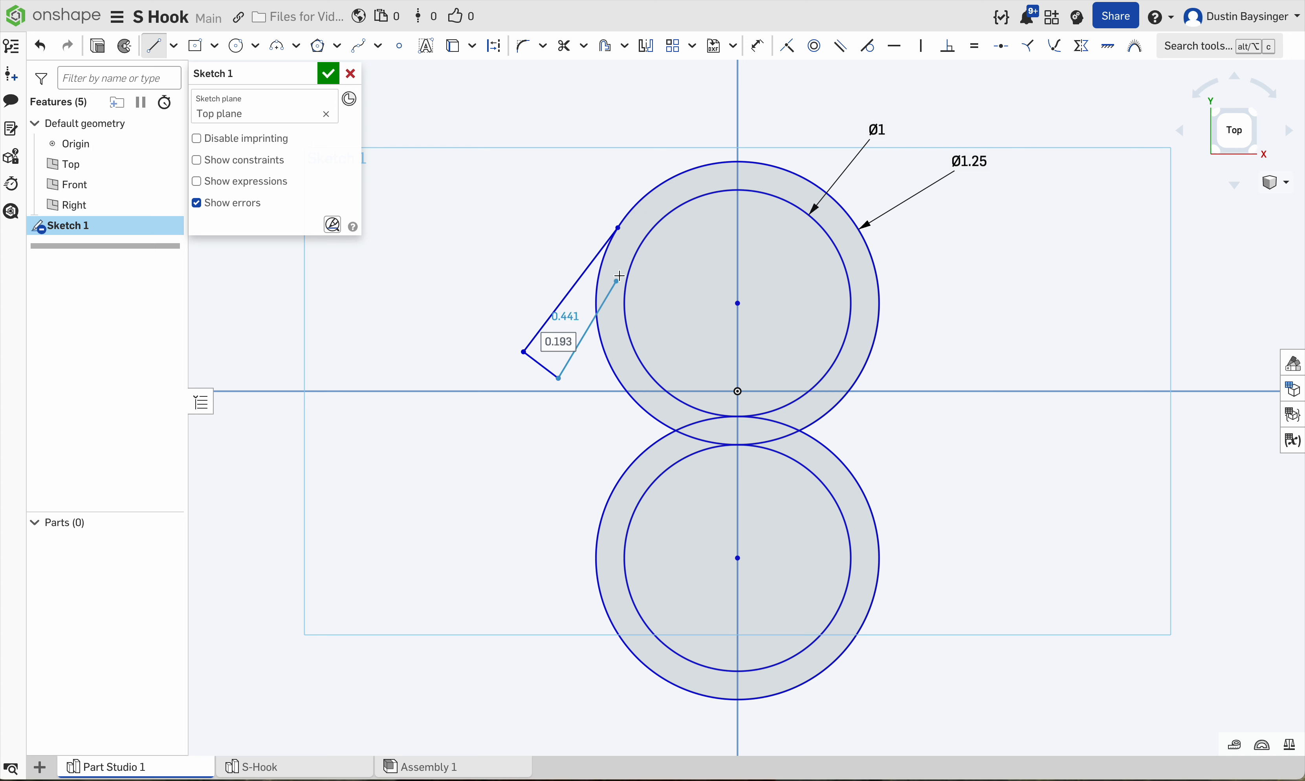
left_click(634, 254)
key("Escape")
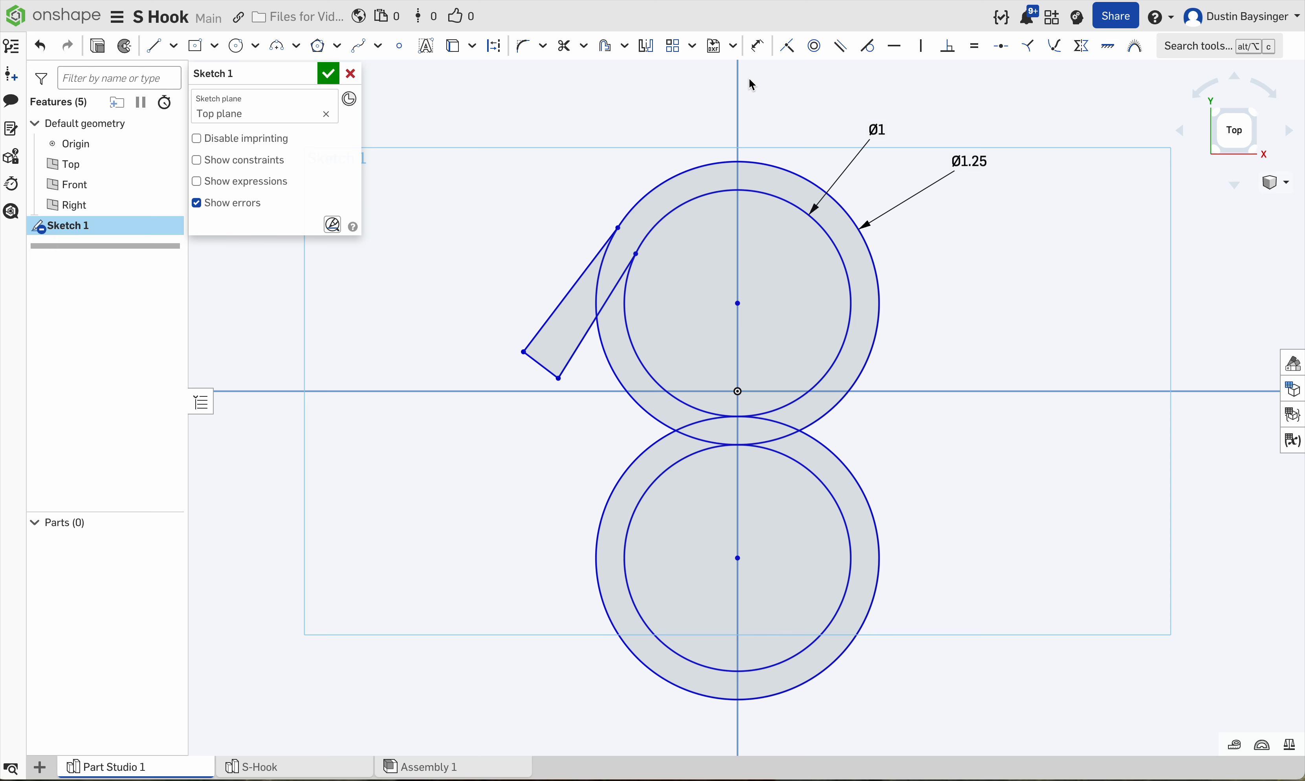
Draw a three-line tab right of the lower circles, from inner to outer circle, with a first side about 0.63 in and end about 0.2 in.
left_click(154, 45)
left_click(837, 612)
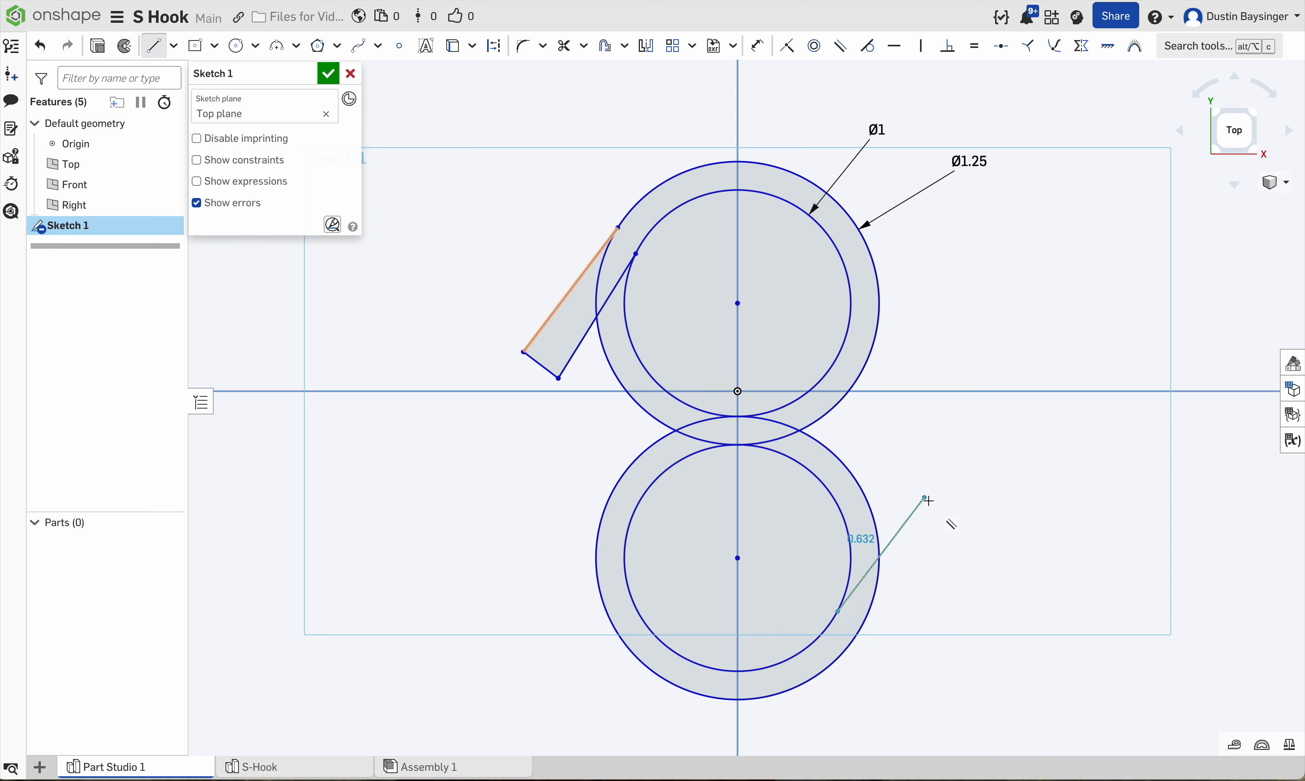
left_click(924, 498)
left_click(960, 525)
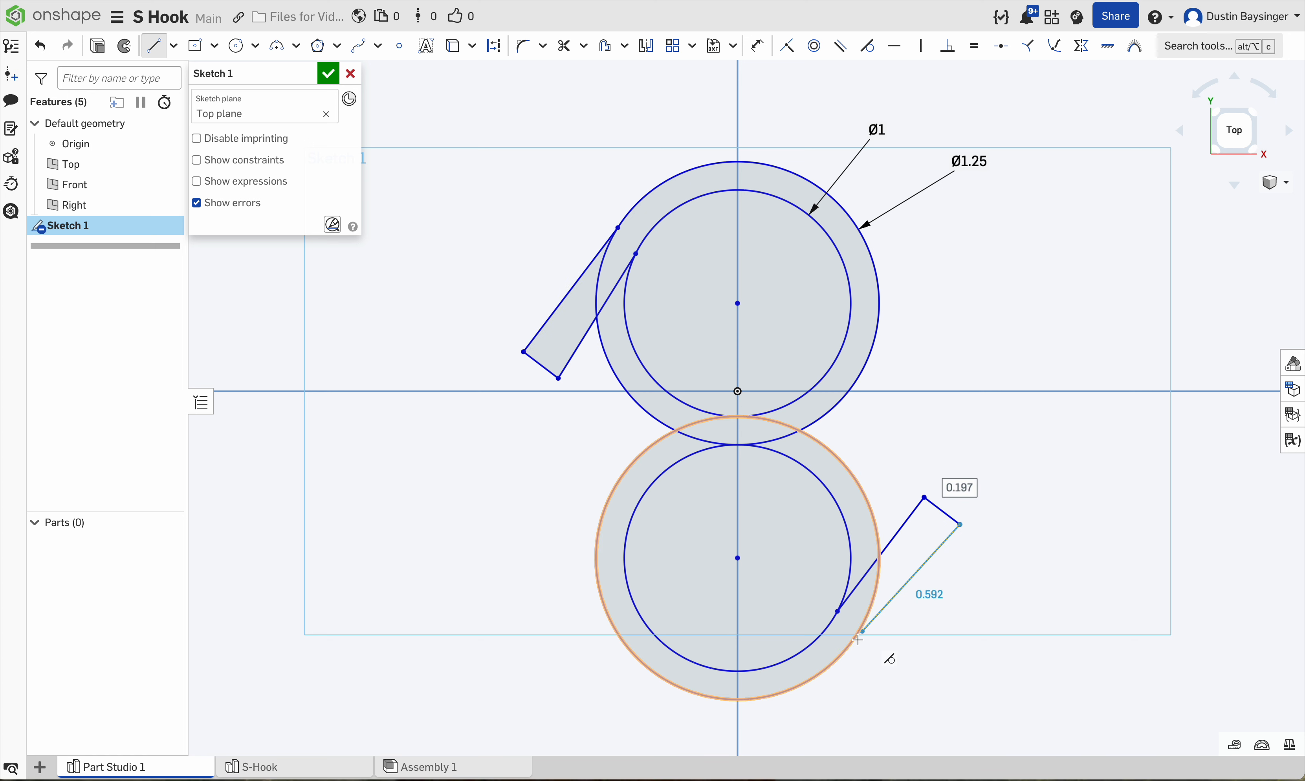
left_click(866, 643)
key("Escape")
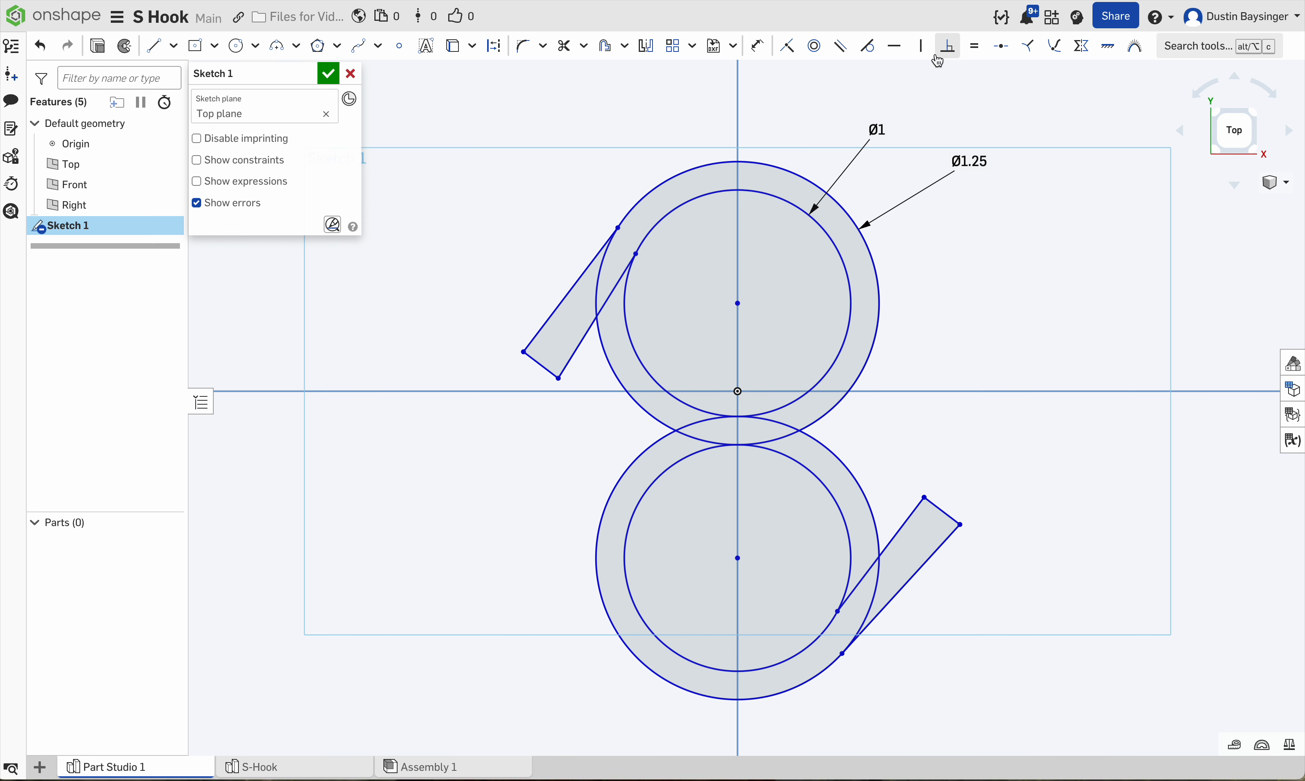
Apply perpendicular constraints between the short end line and both long sides of the upper and lower tabs.
left_click(947, 46)
left_click(546, 322)
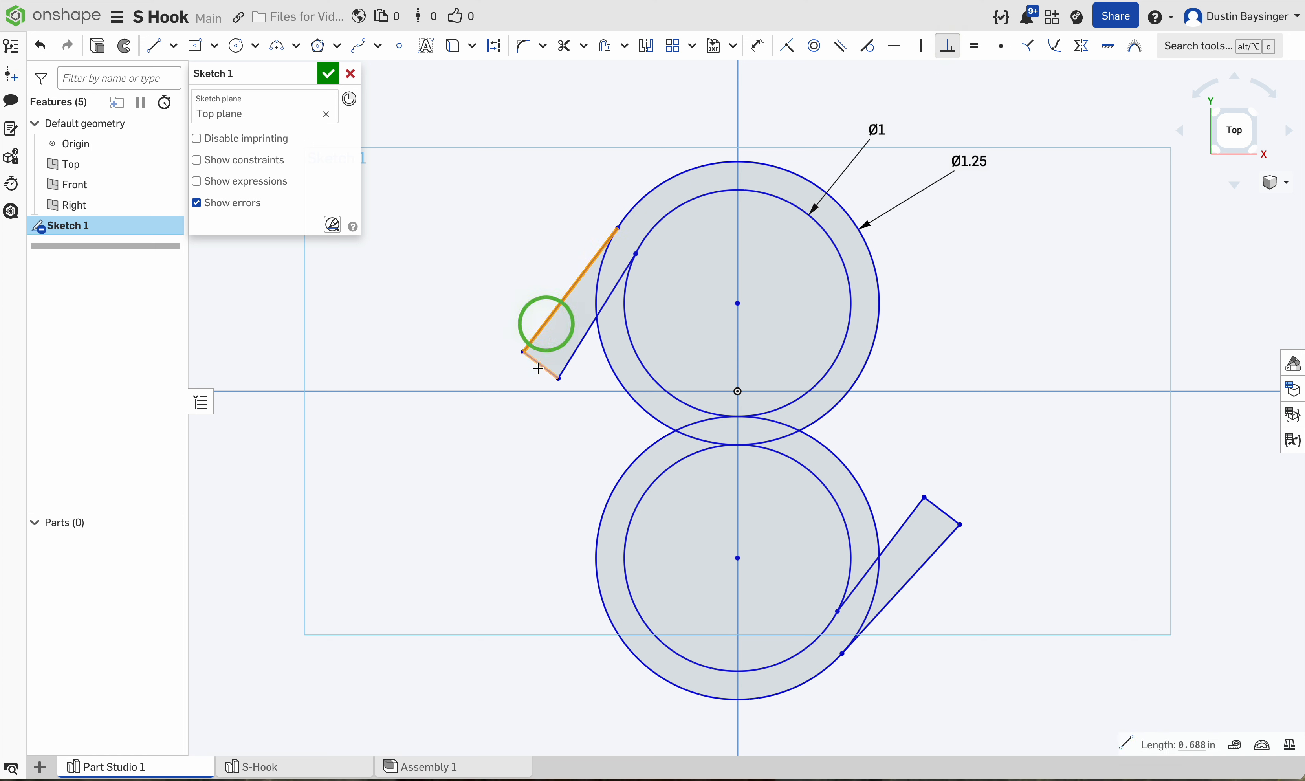
left_click(539, 364)
left_click(548, 372)
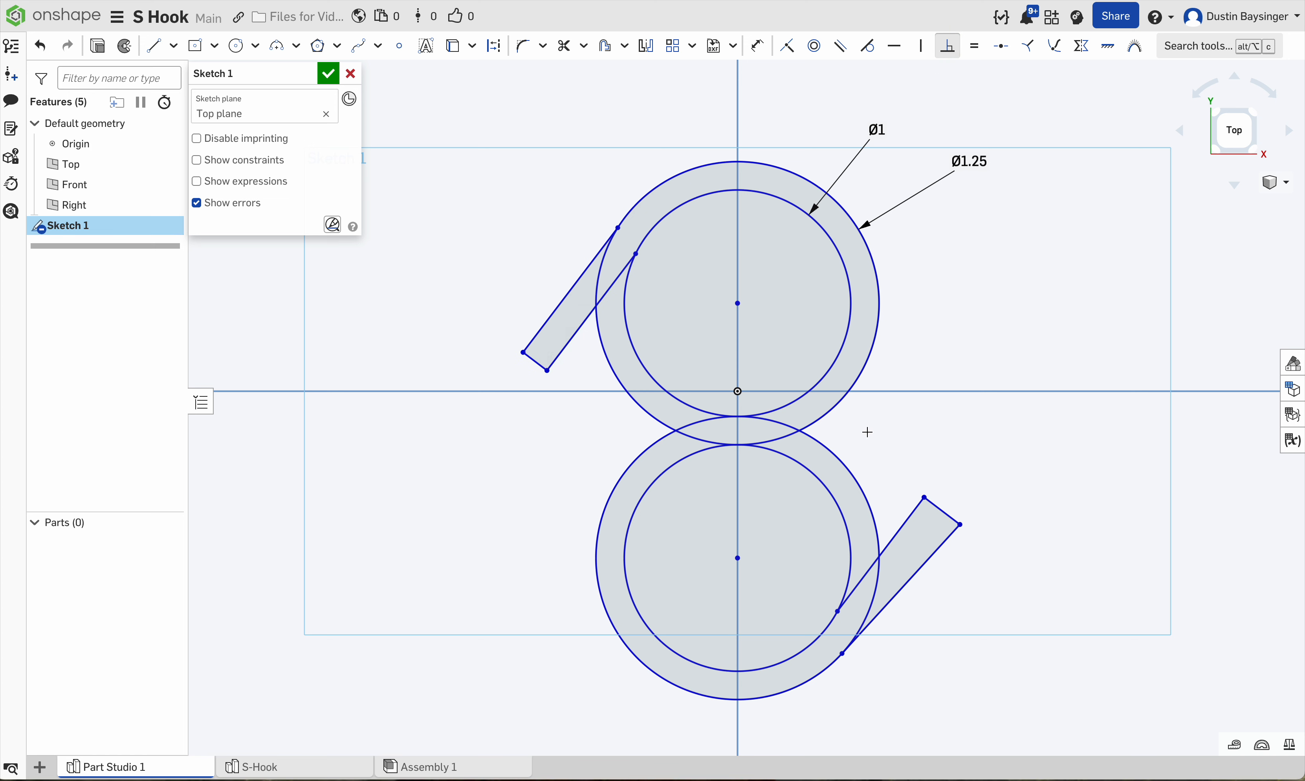
left_click(910, 521)
left_click(939, 511)
left_click(948, 539)
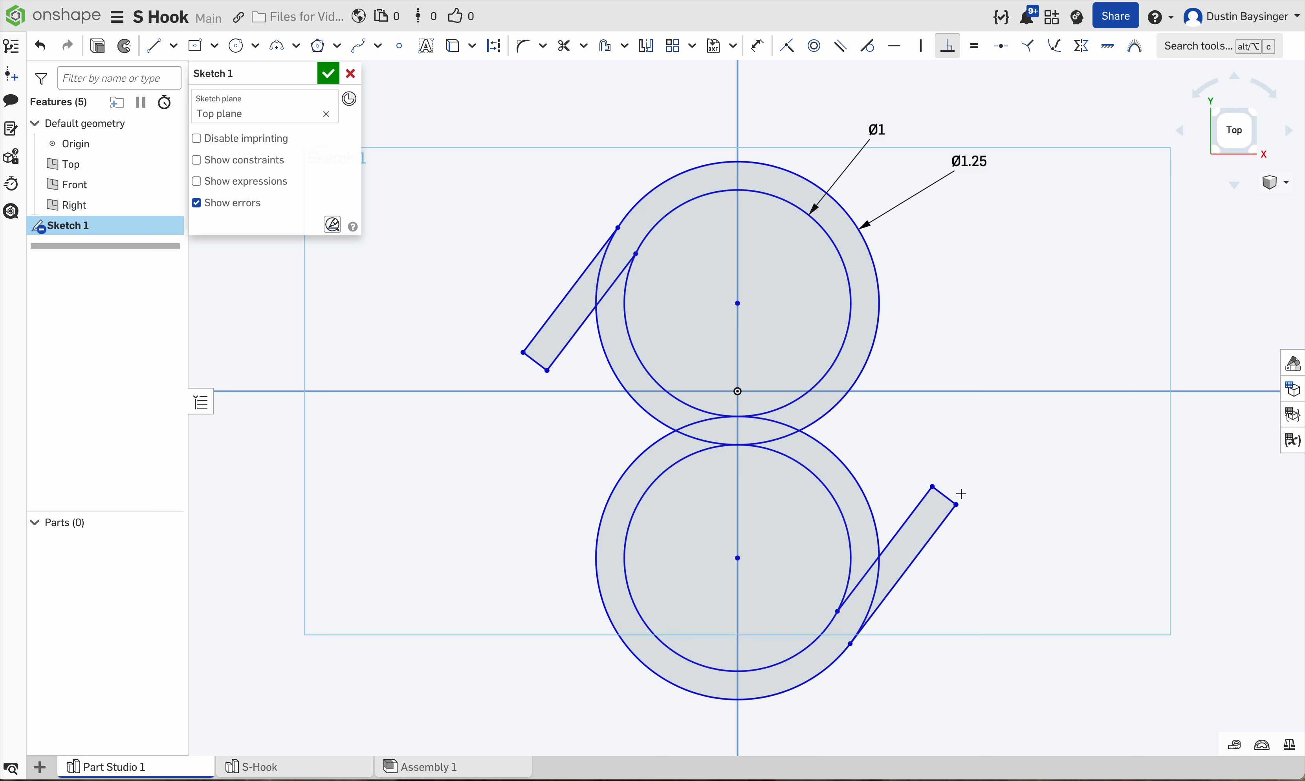
key("u")
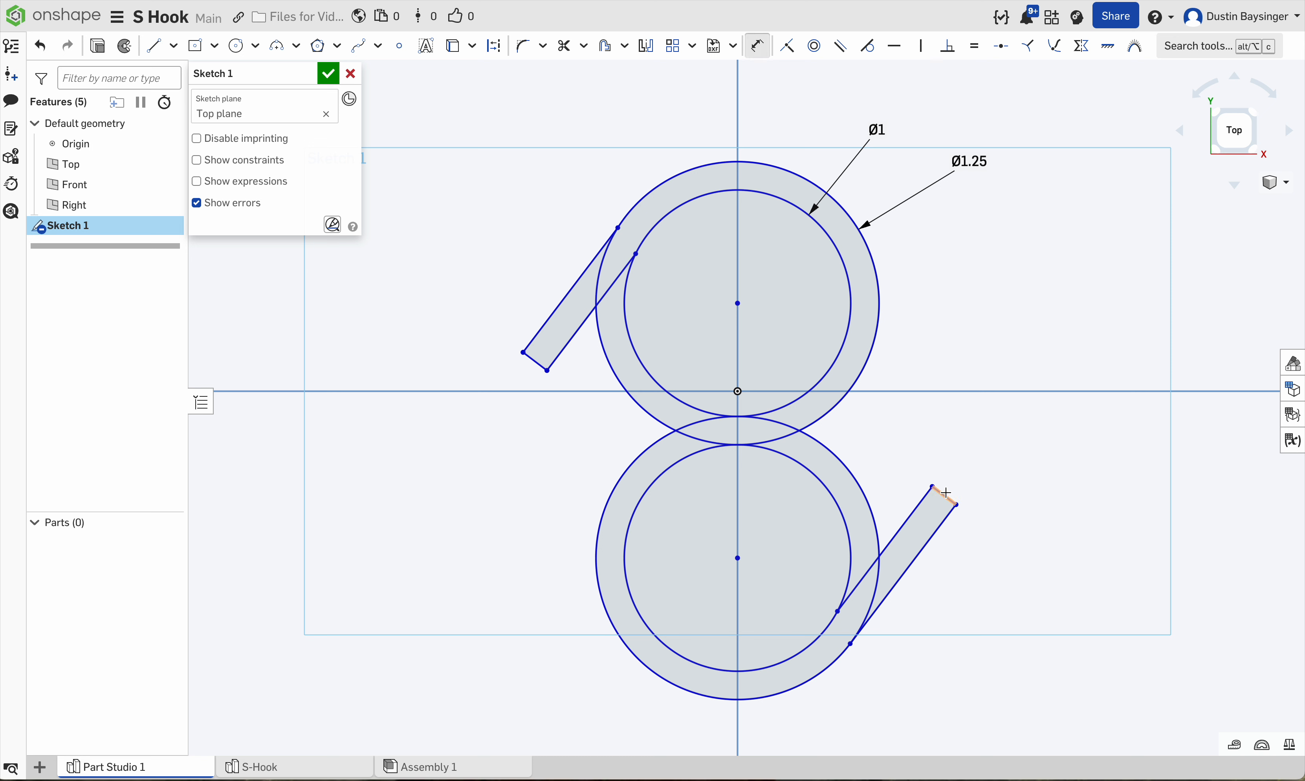
left_click(945, 494)
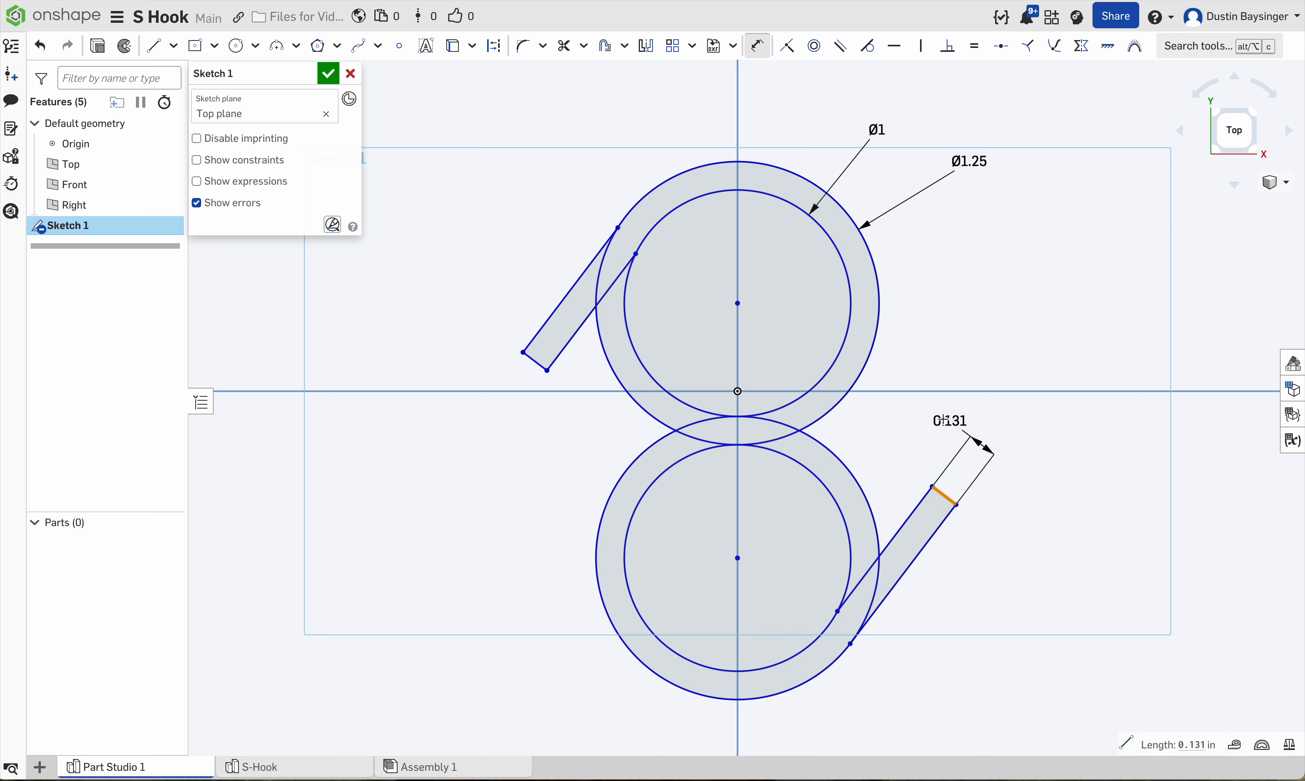
key("Escape")
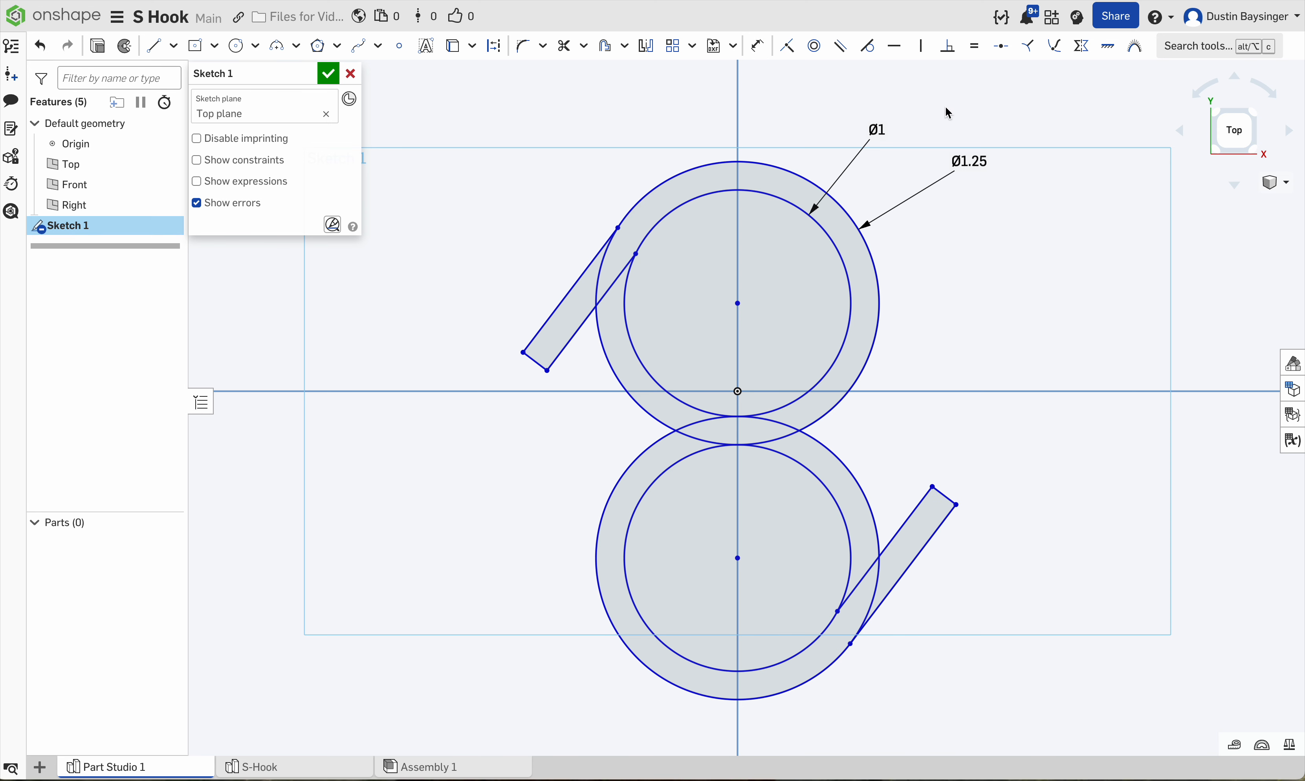
Make both long lines of the upper tab tangent to their circles, and the lower tab's inner line tangent to the lower inner circle.
left_click(867, 49)
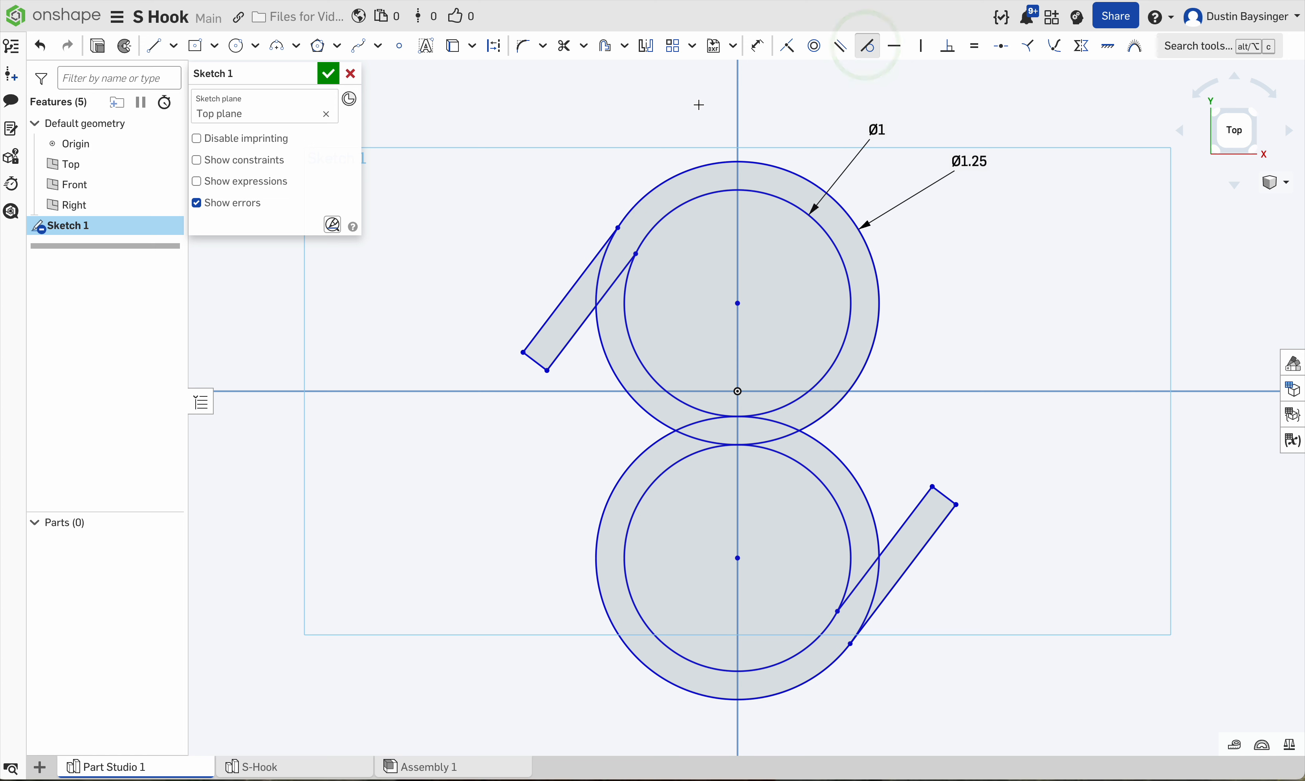
left_click(590, 261)
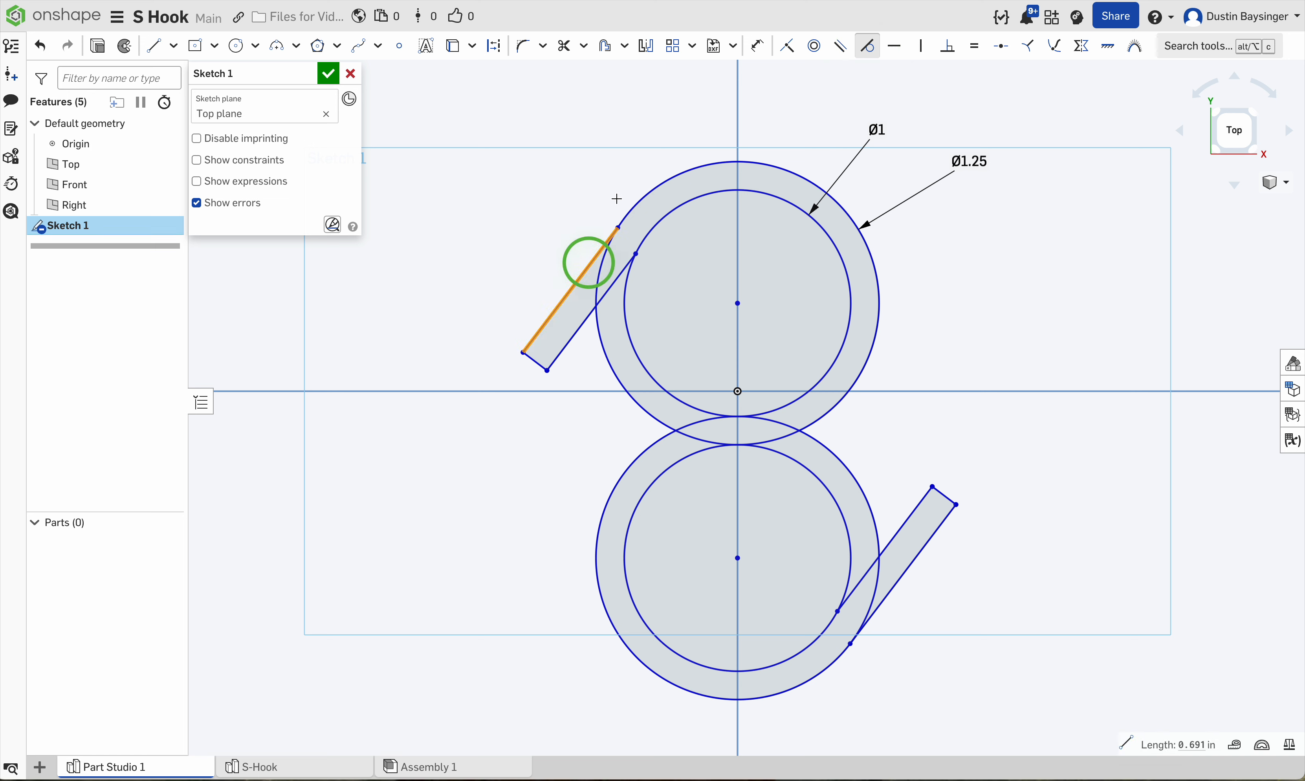
left_click(640, 196)
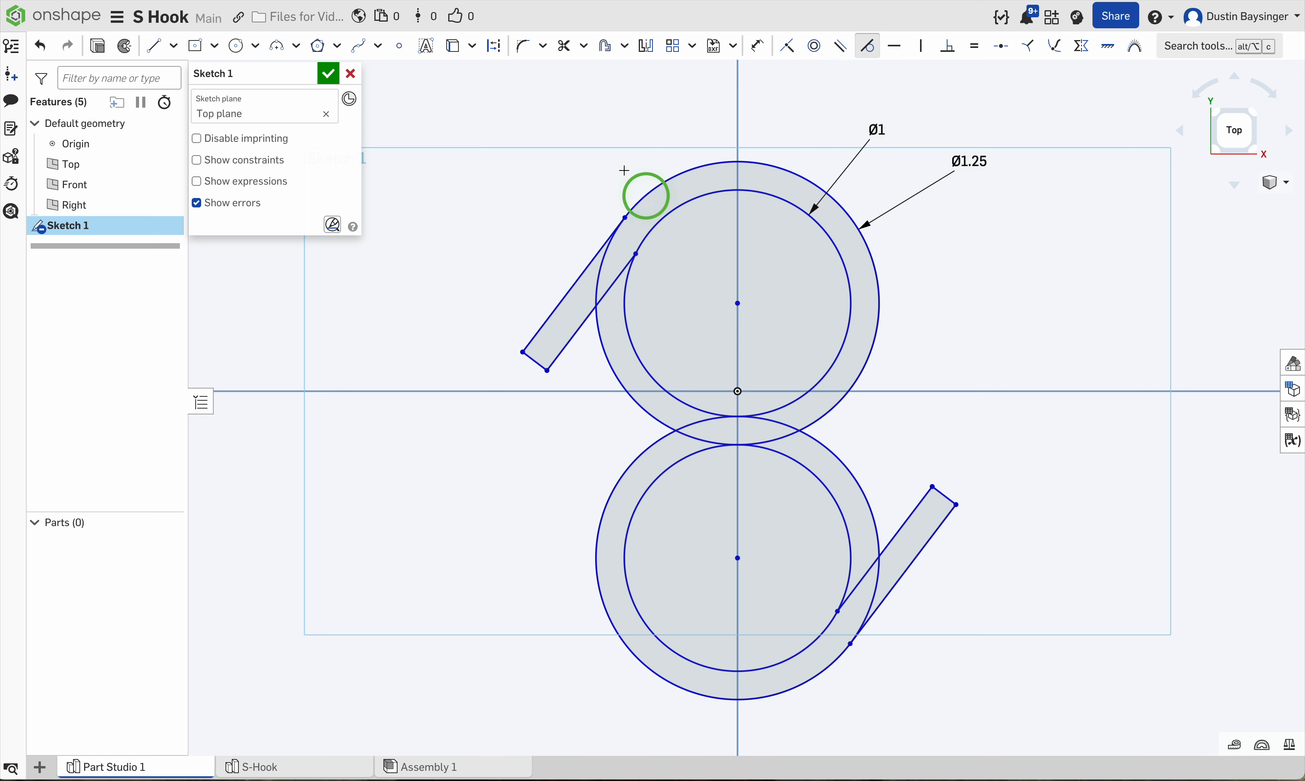
left_click(620, 280)
left_click(668, 217)
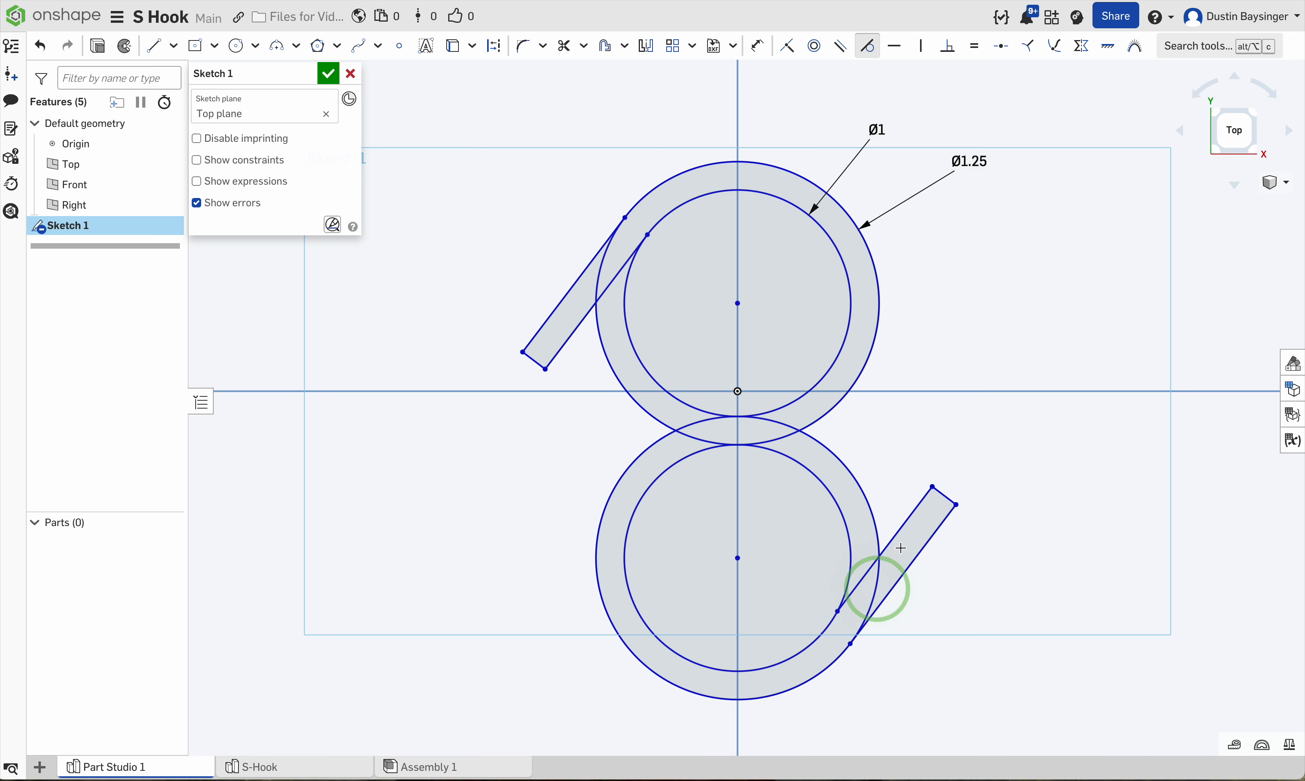
left_click(902, 528)
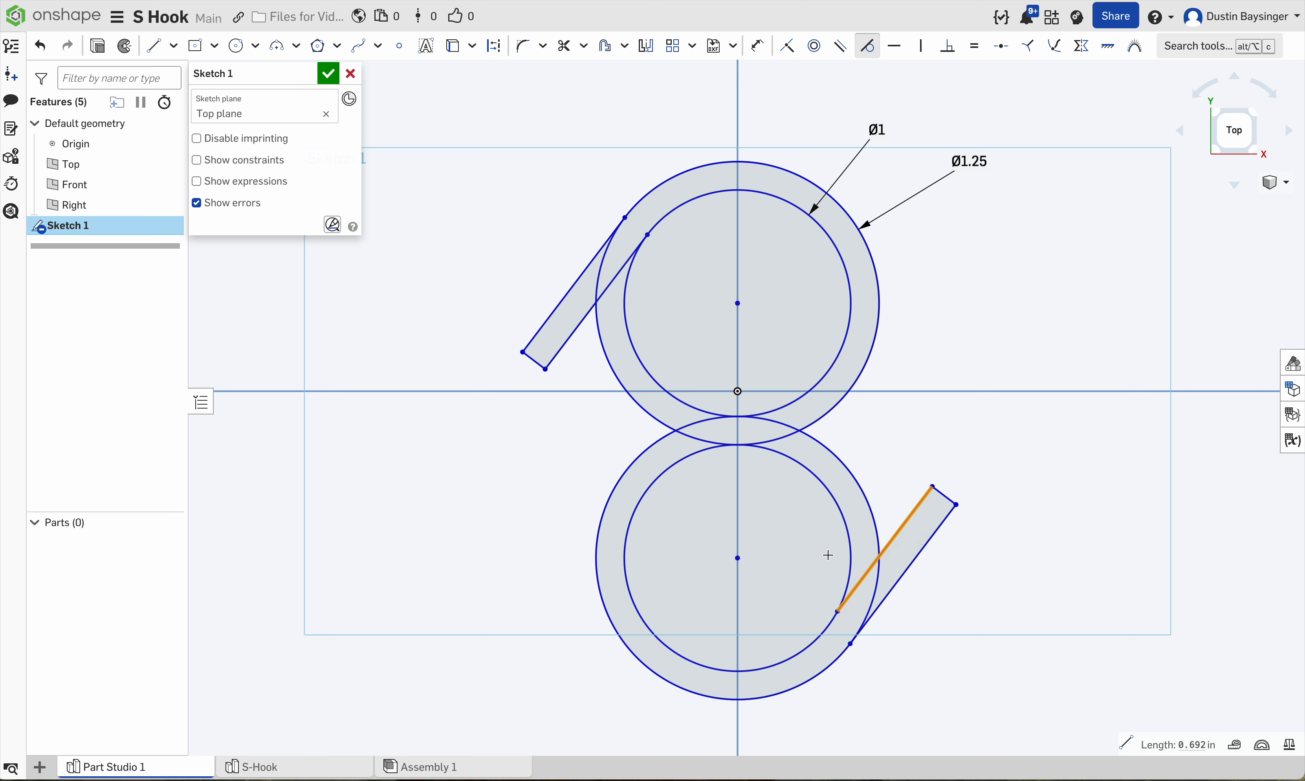
left_click(848, 546)
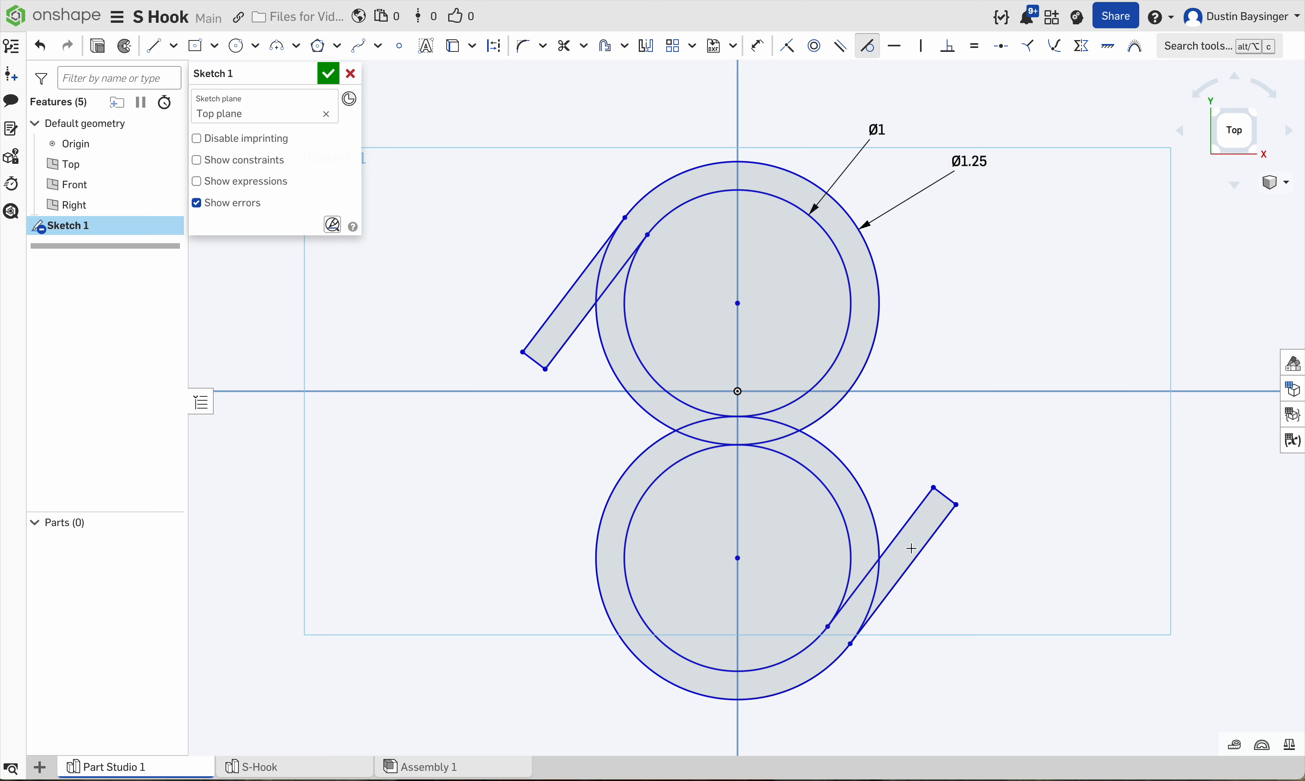
Draw a horizontal construction line leftward from the point where the upper tab's outer line meets the outer circle.
left_click(757, 53)
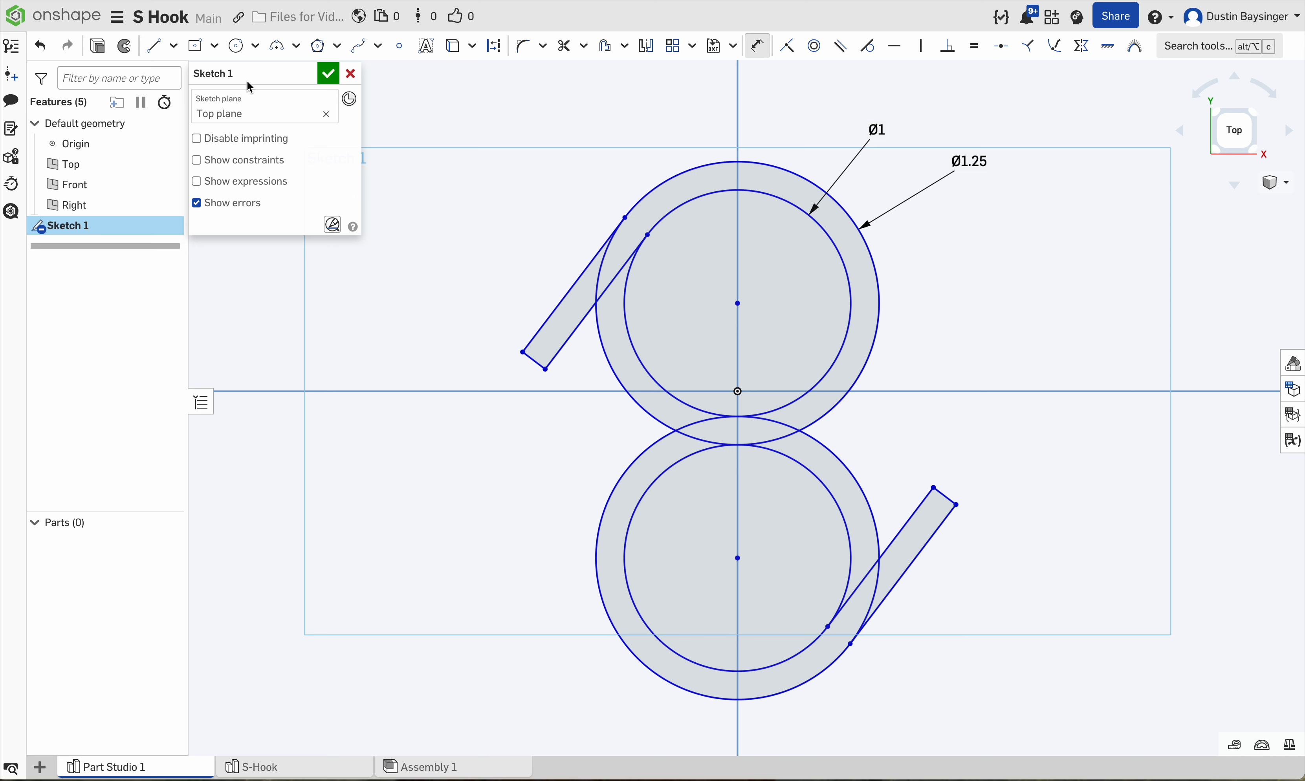
left_click(154, 47)
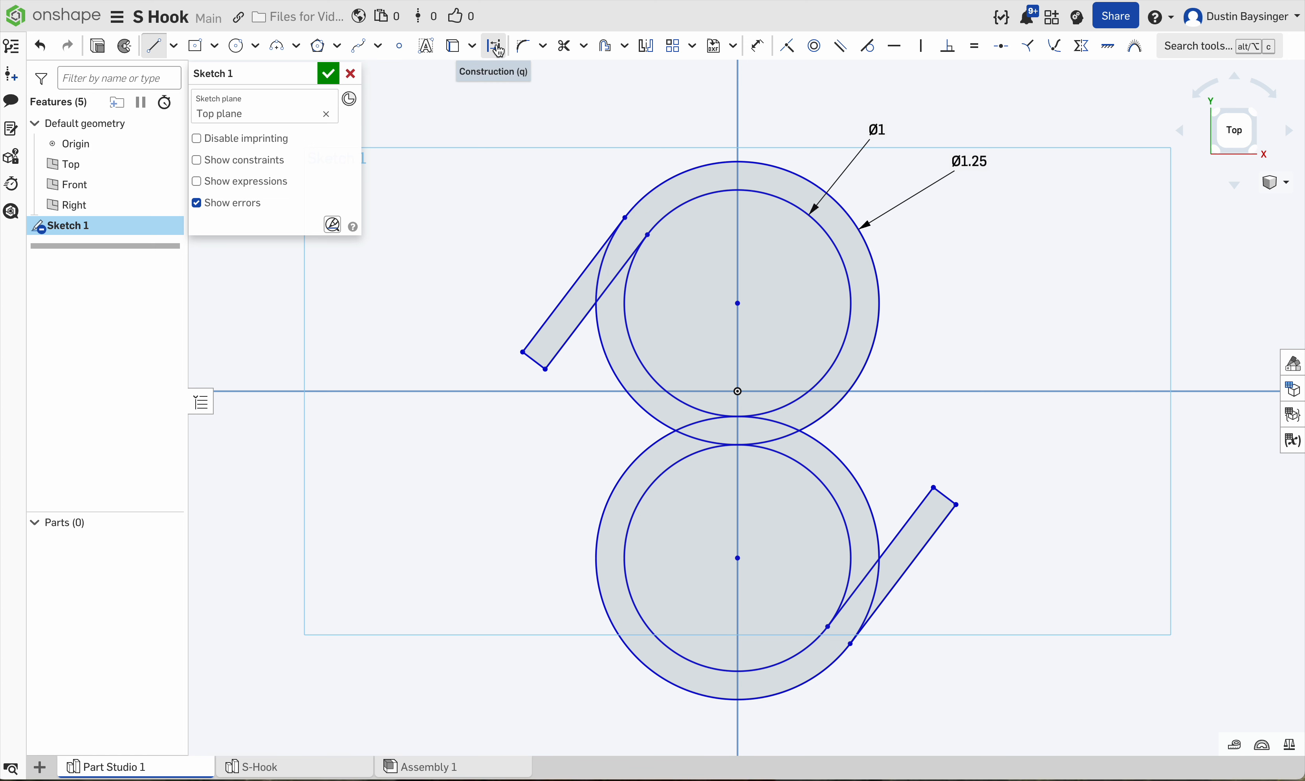
left_click(496, 47)
left_click(625, 218)
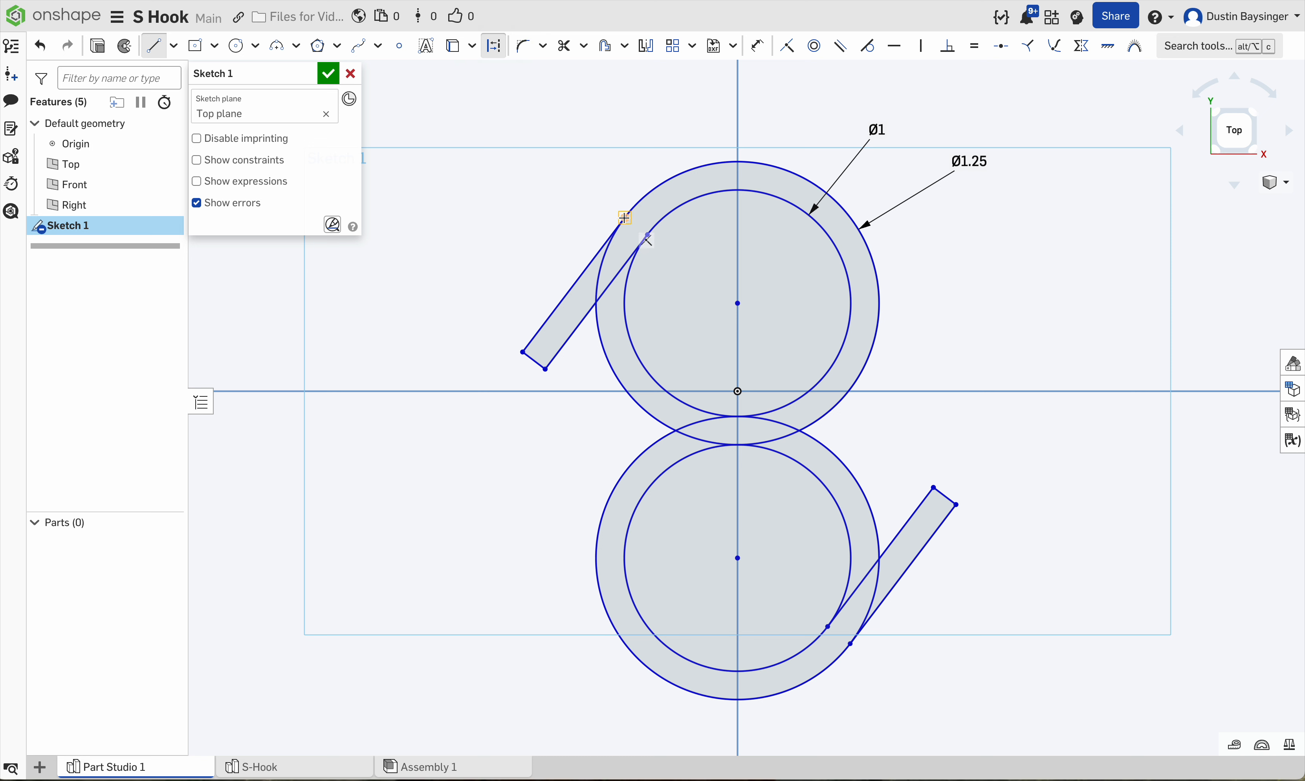
left_click(625, 217)
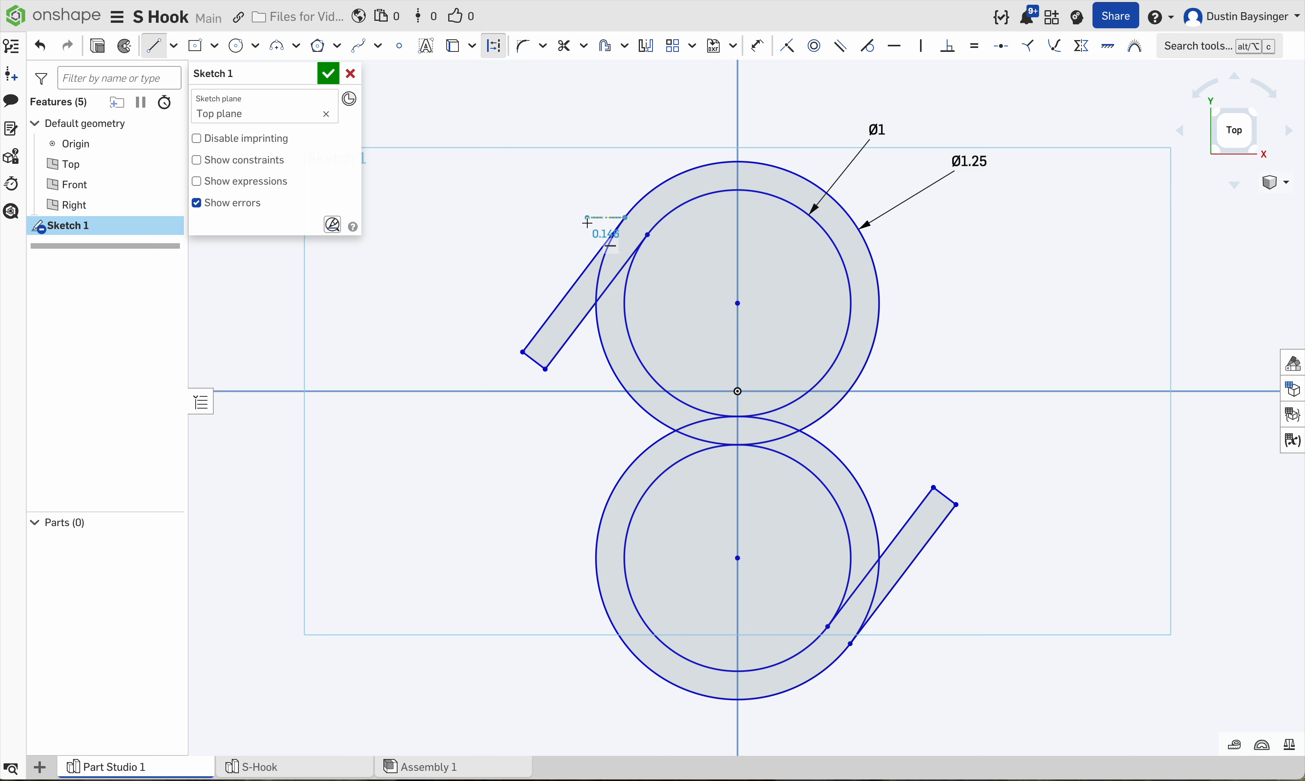
left_click(474, 216)
key("Escape")
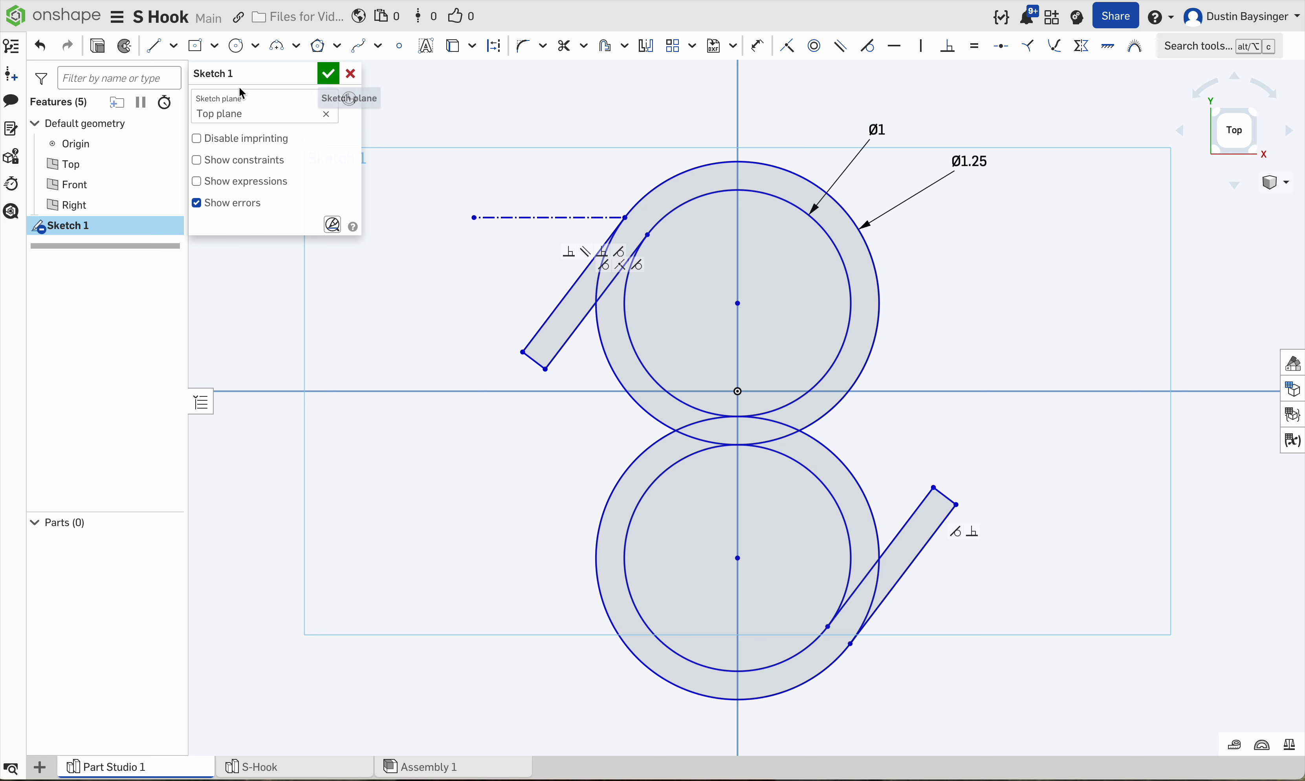
Draw a horizontal construction line about 0.67 in long rightward from the lower tab's tangent point on the outer circle.
left_click(153, 45)
left_click(495, 48)
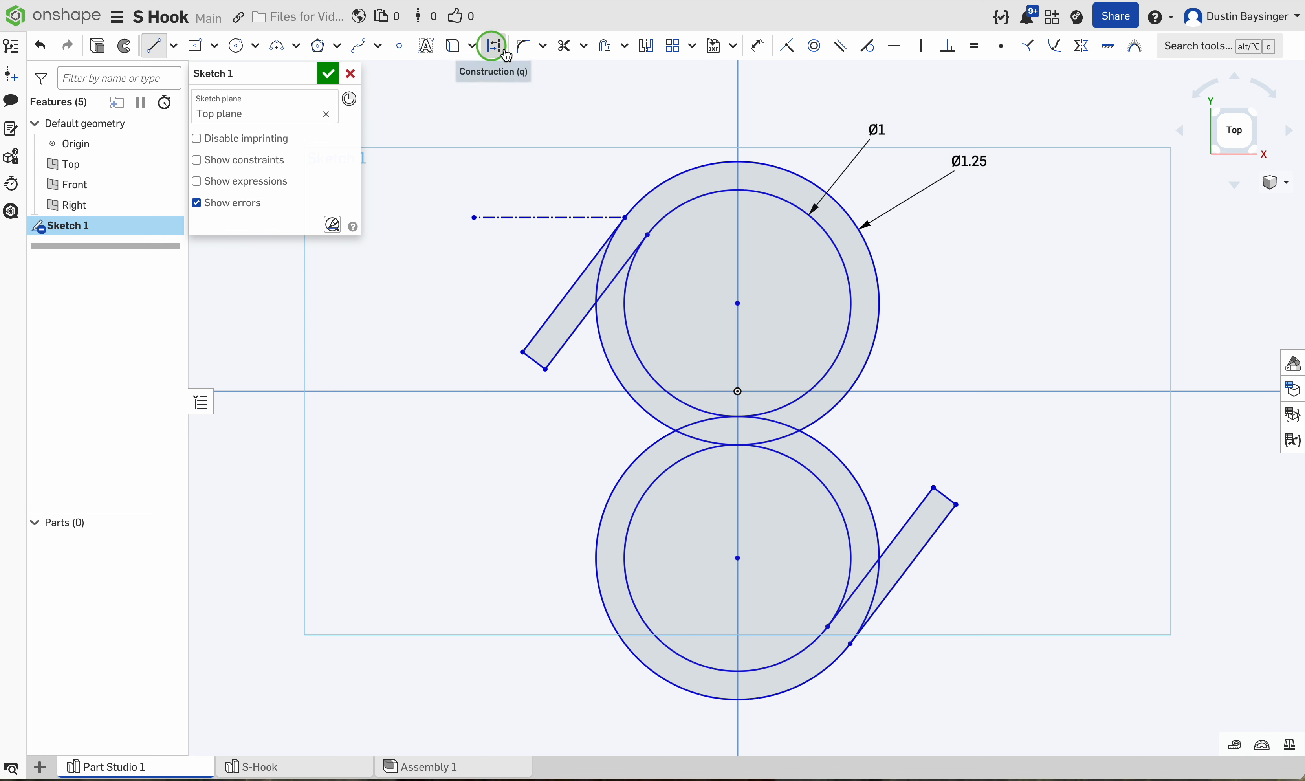
left_click(850, 643)
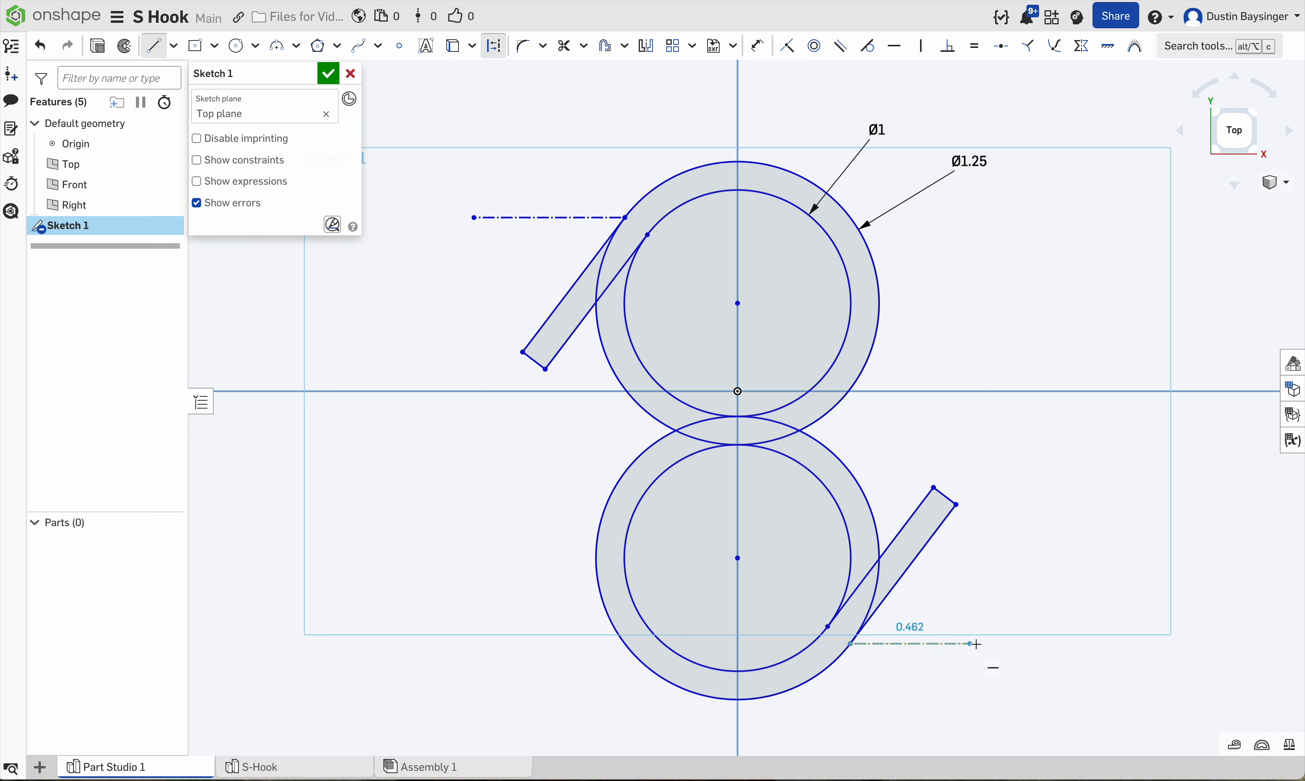
left_click(1003, 643)
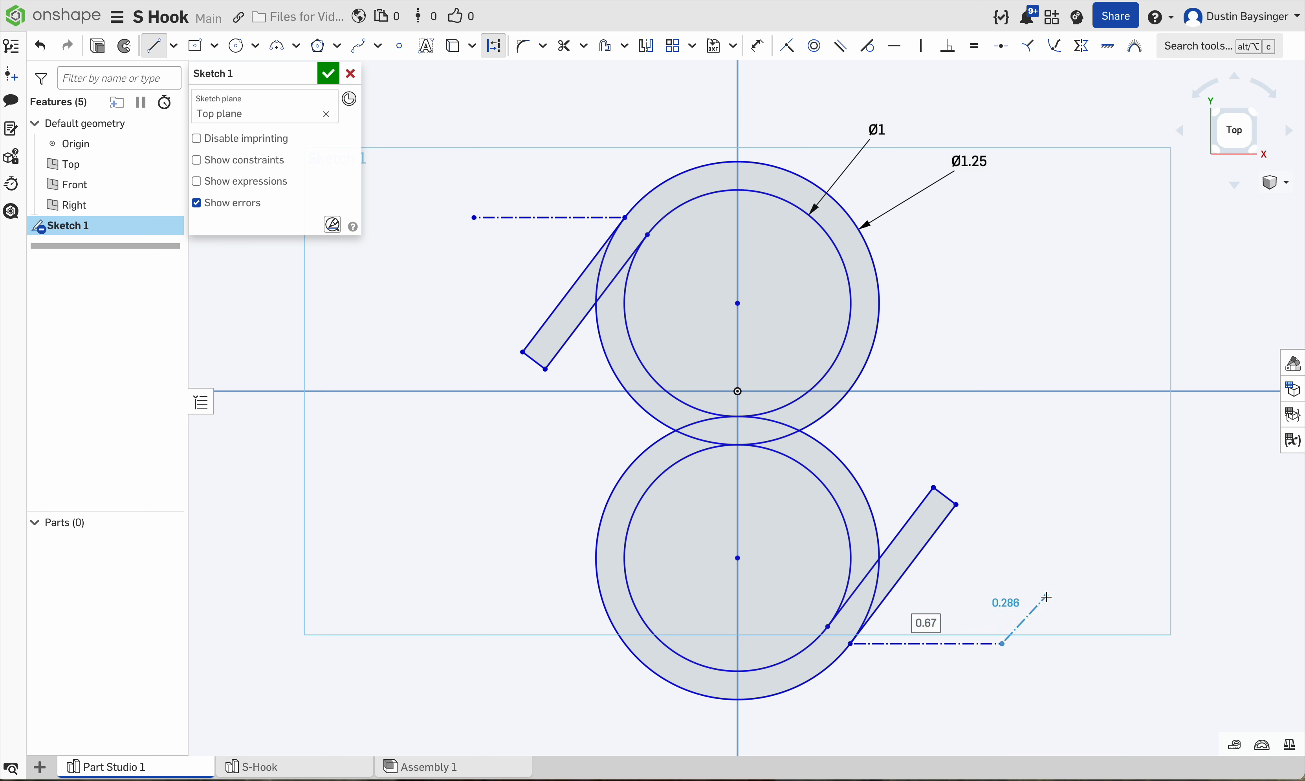
key("Escape")
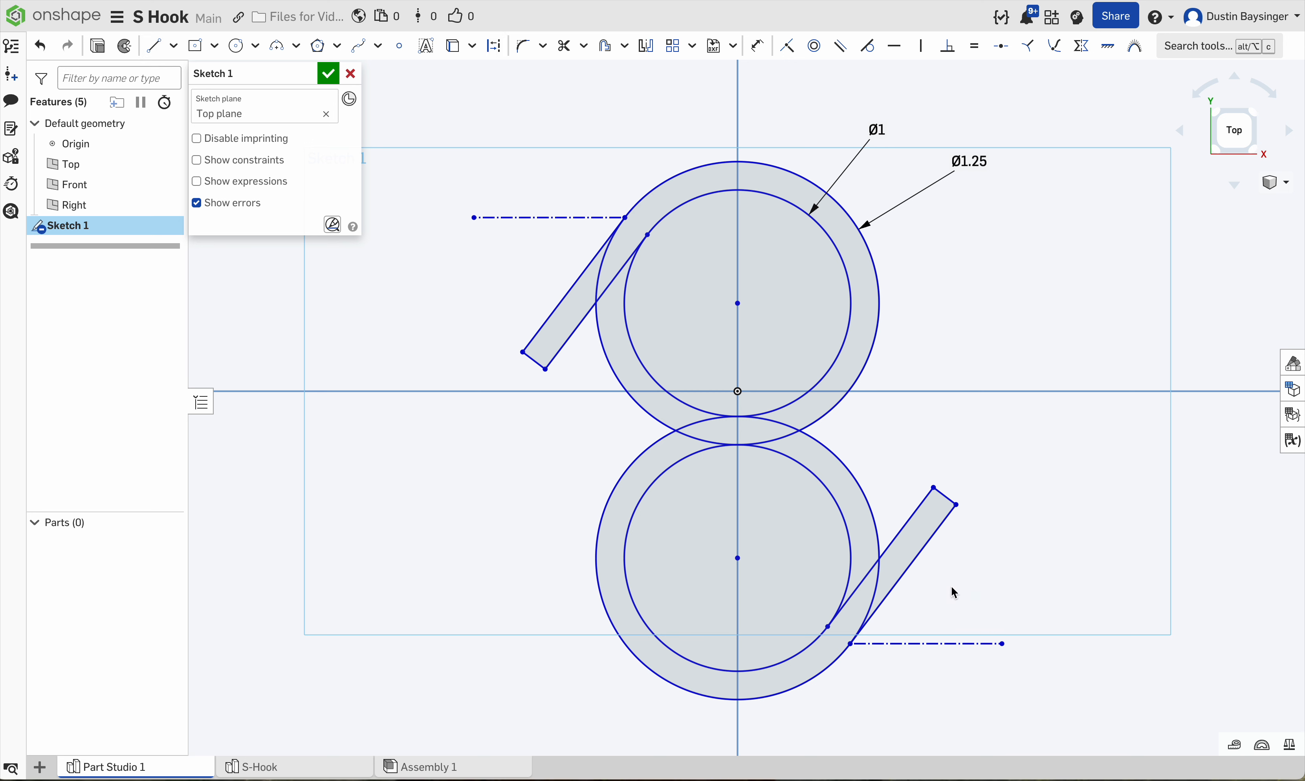
Dimension the angle between the lower tab's outer line and its horizontal construction line to 45 degrees.
key("d")
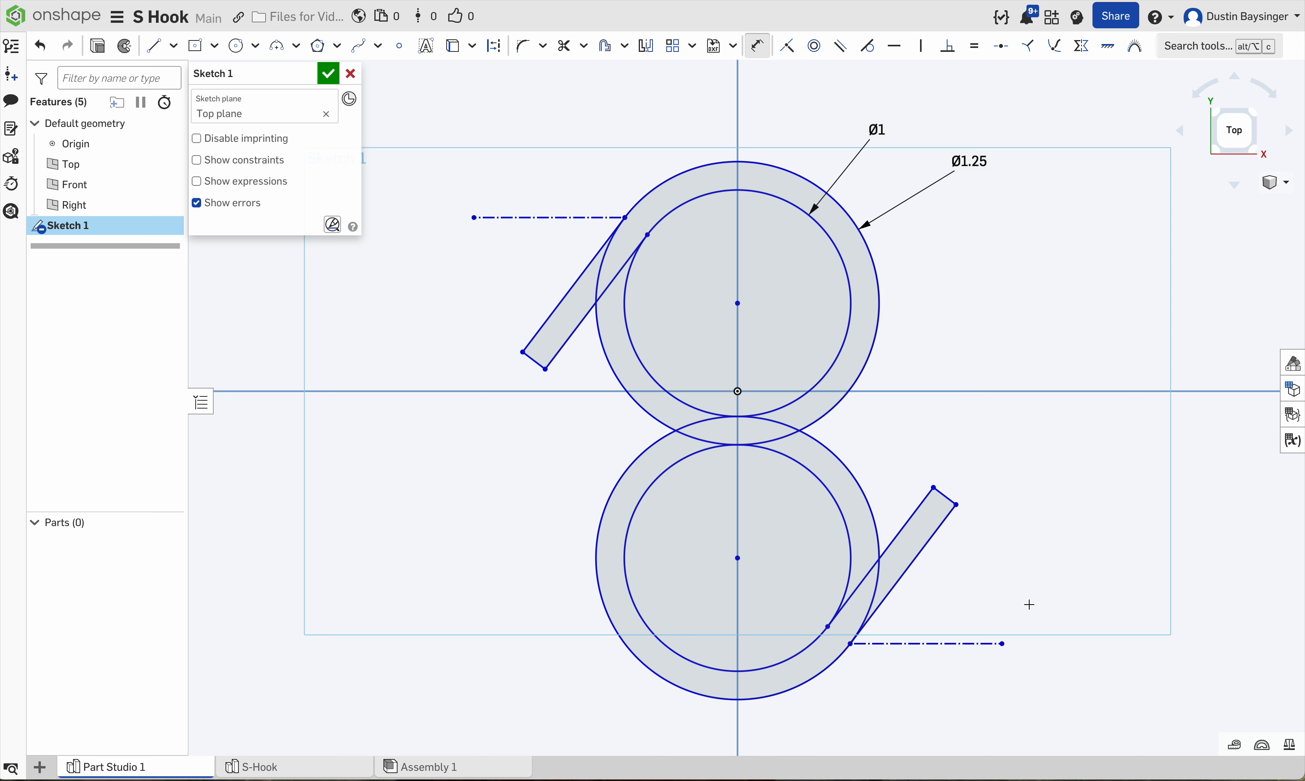
left_click(896, 644)
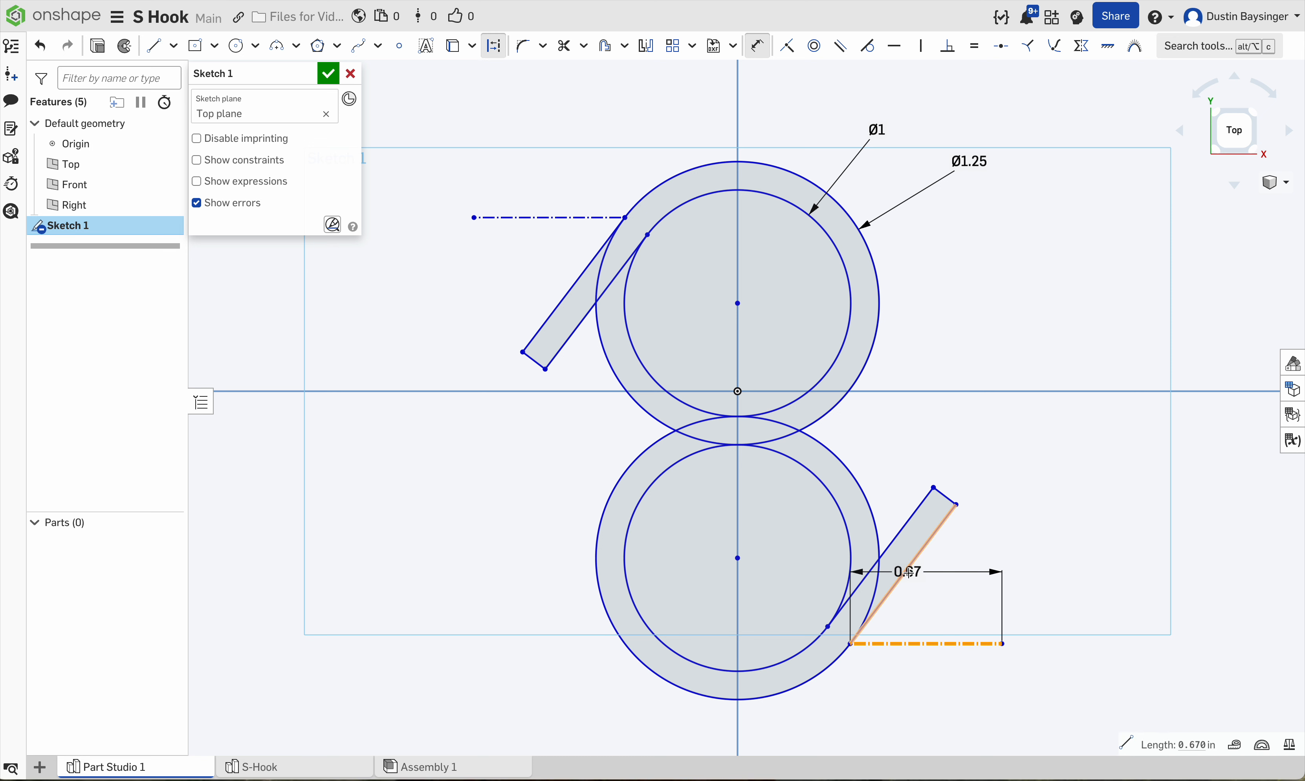
left_click(909, 572)
left_click(1000, 545)
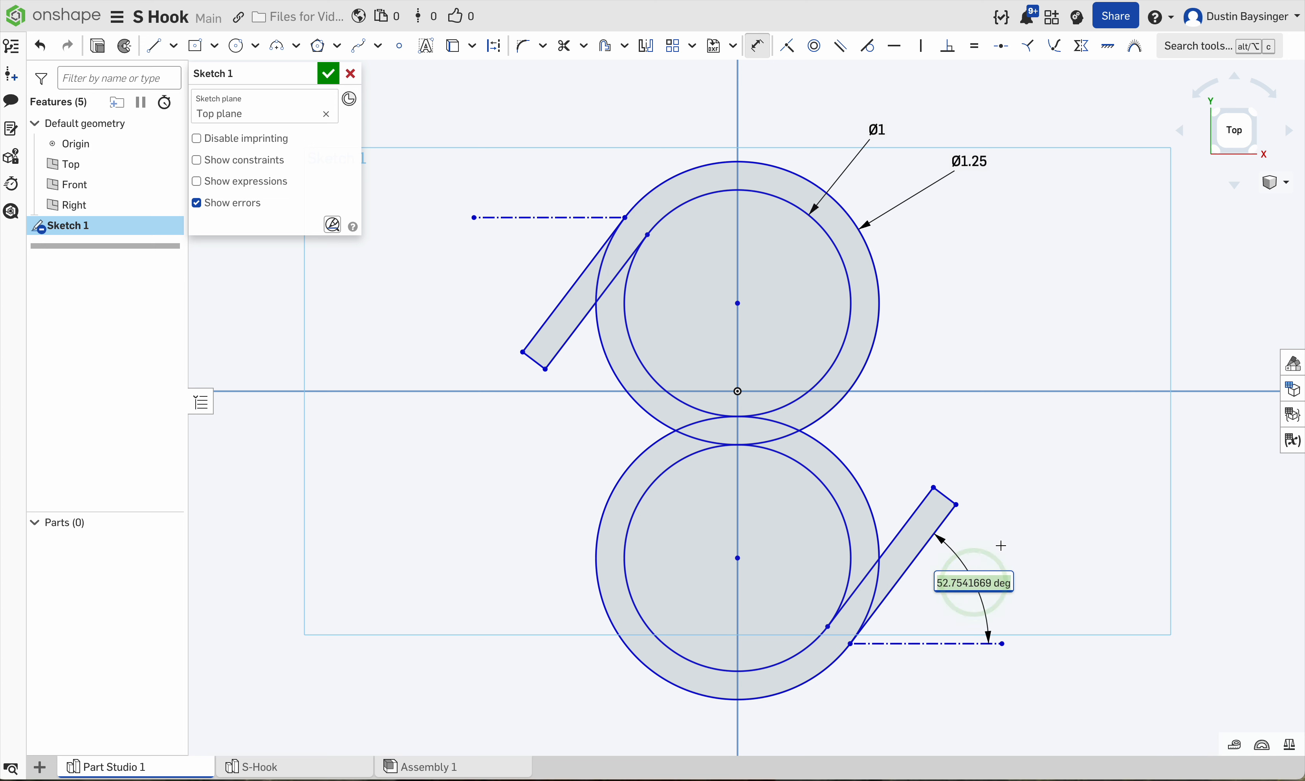
type("45")
key("Return")
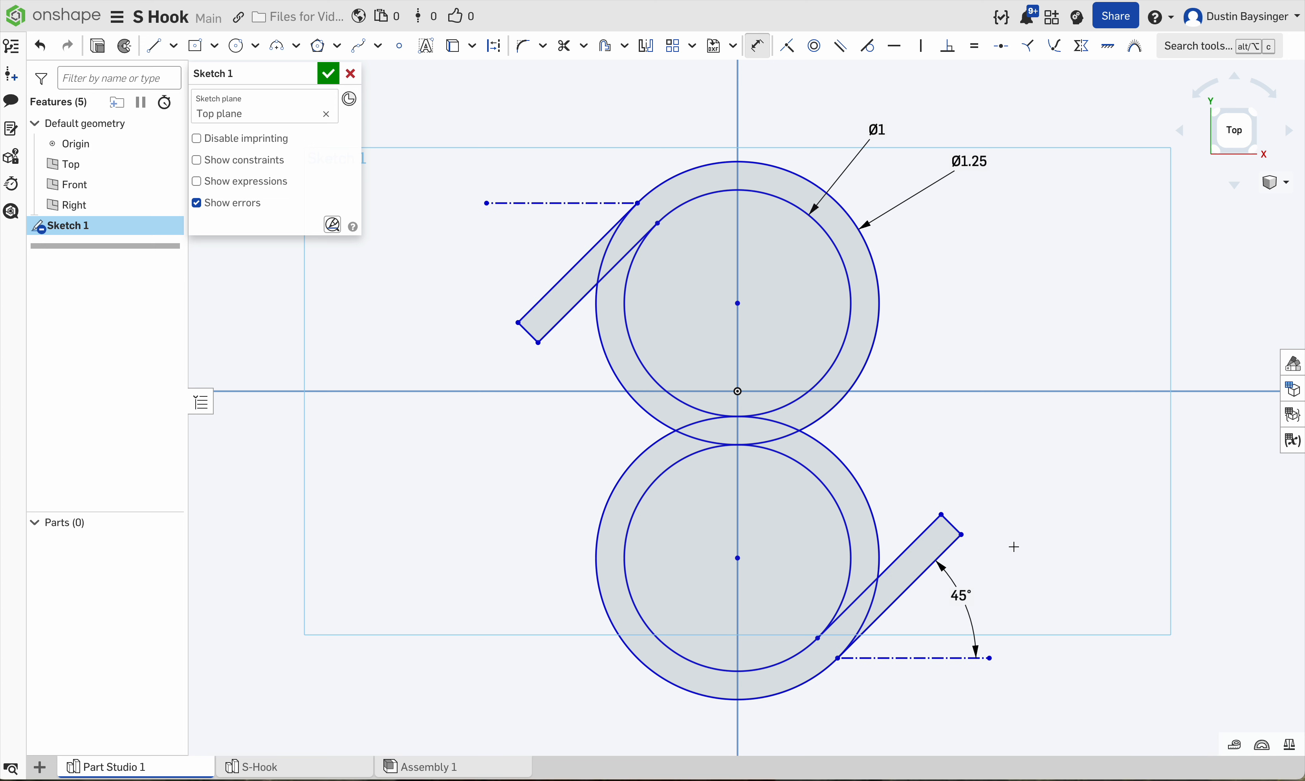
Dimension the angle between the upper tab's outer line and its horizontal construction line at 45 degrees.
left_click(592, 248)
left_click(580, 204)
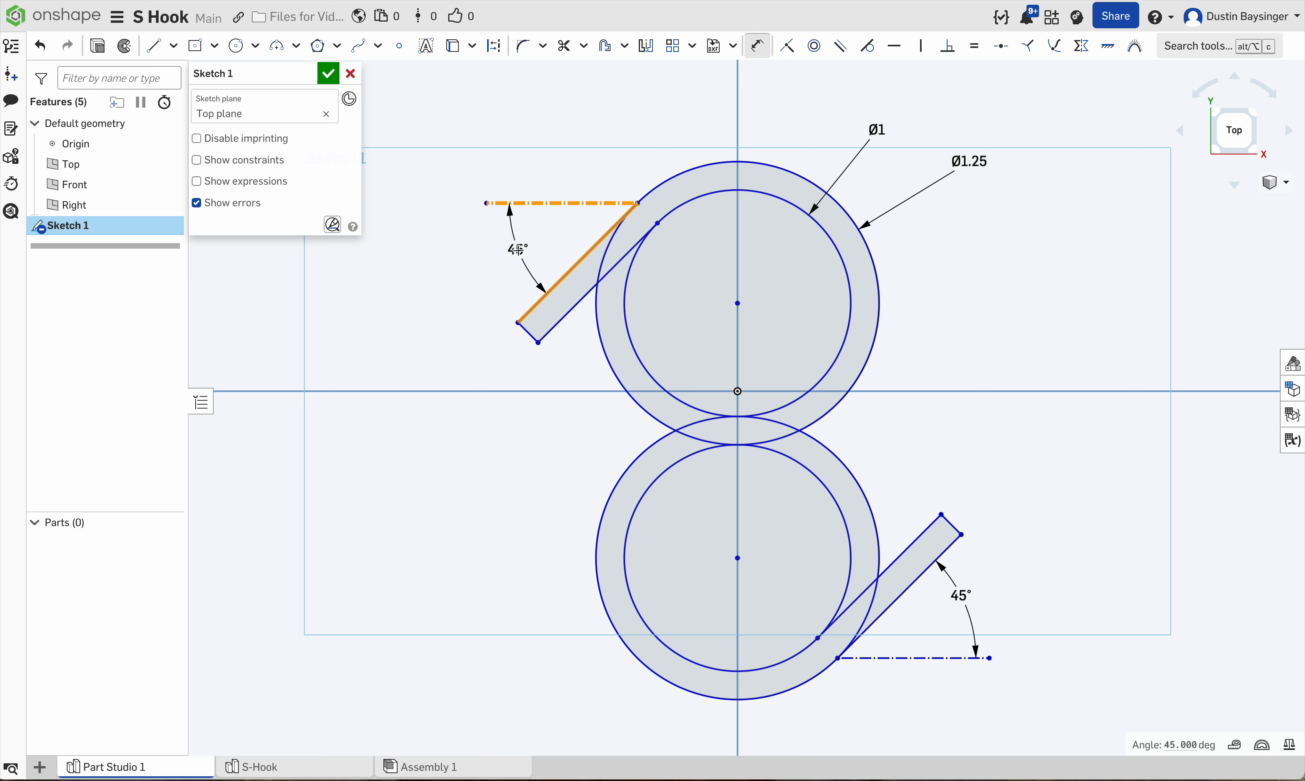
left_click(525, 228)
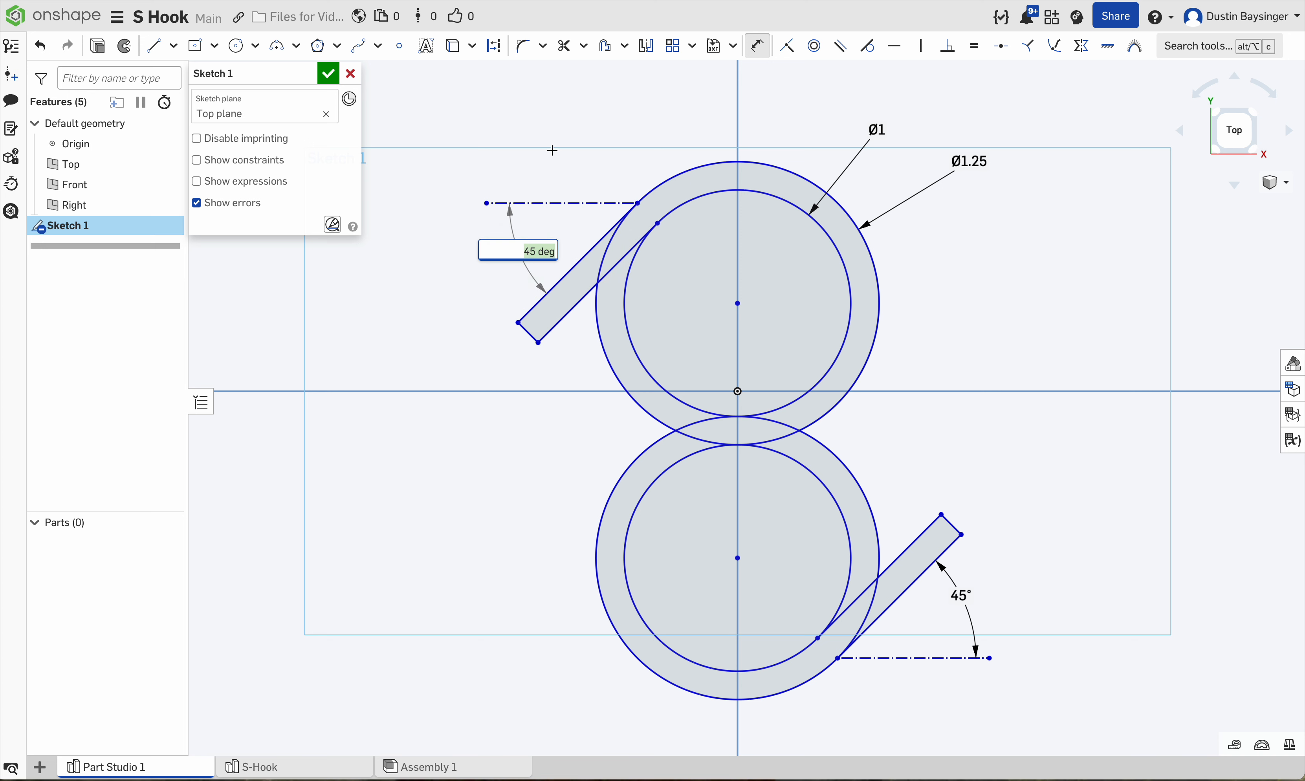
key("Return")
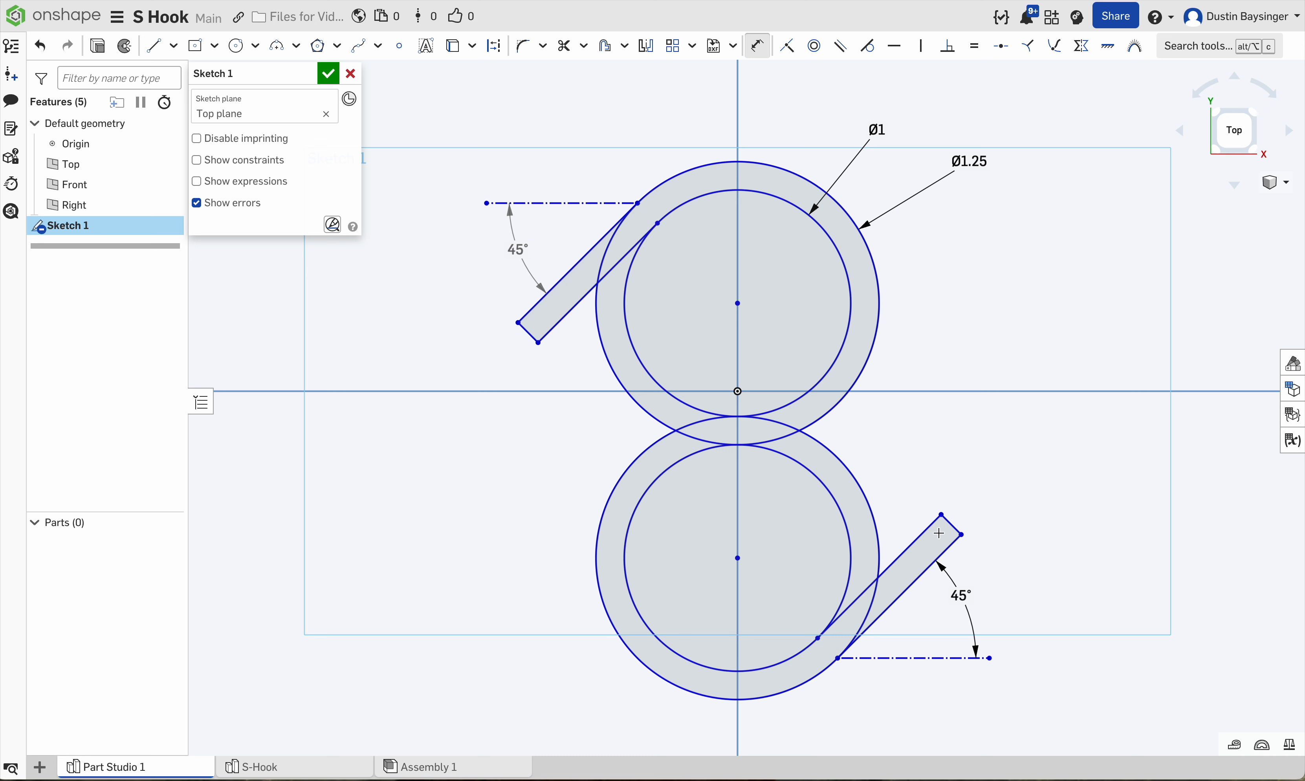
Dimension the outer lines of the lower and upper tabs to a length of 0.5 in each.
left_click(912, 587)
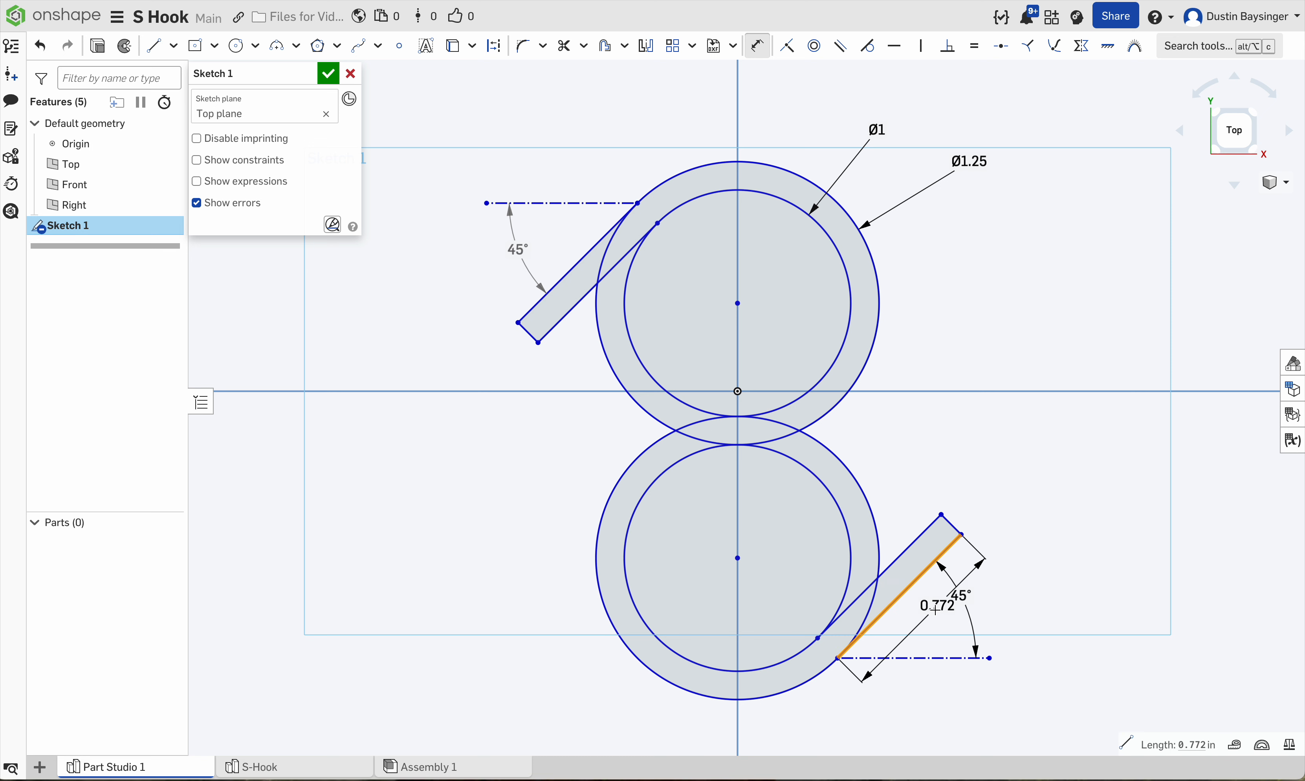
left_click(952, 634)
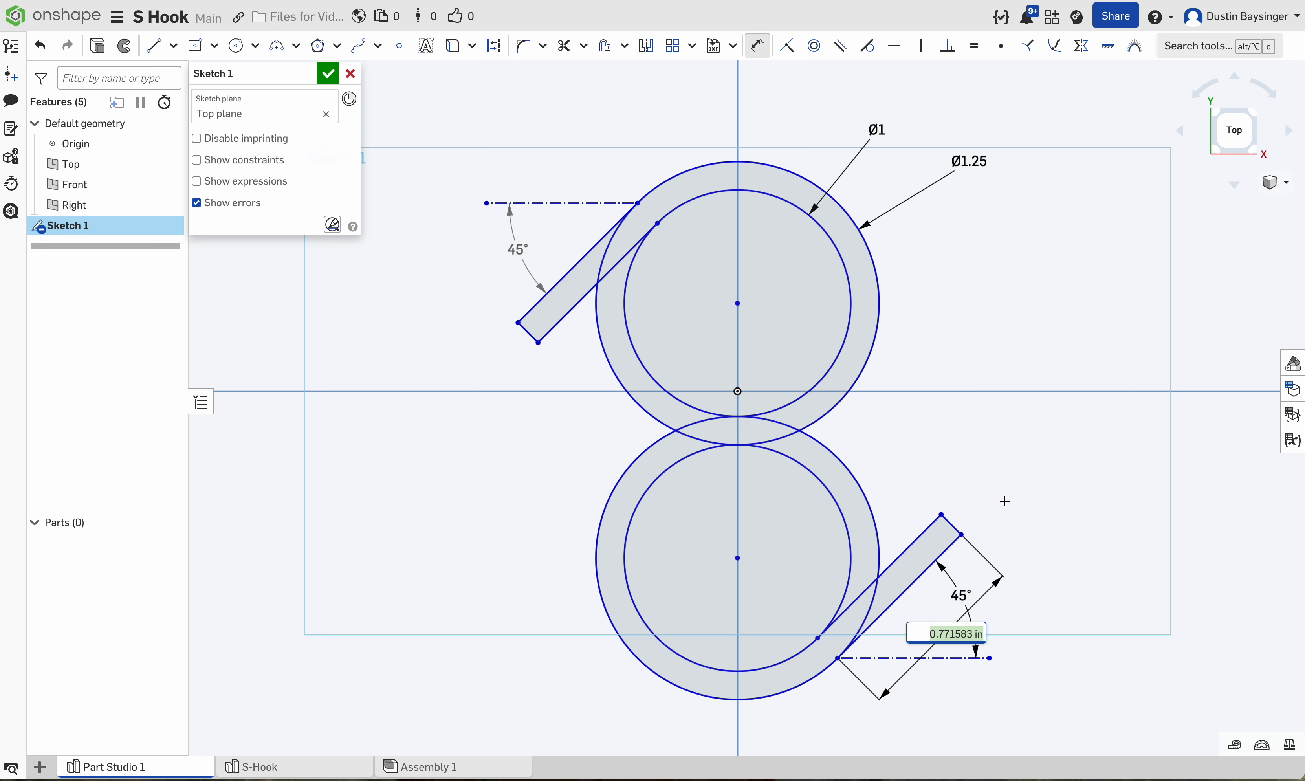
key("BackSpace")
key("Return")
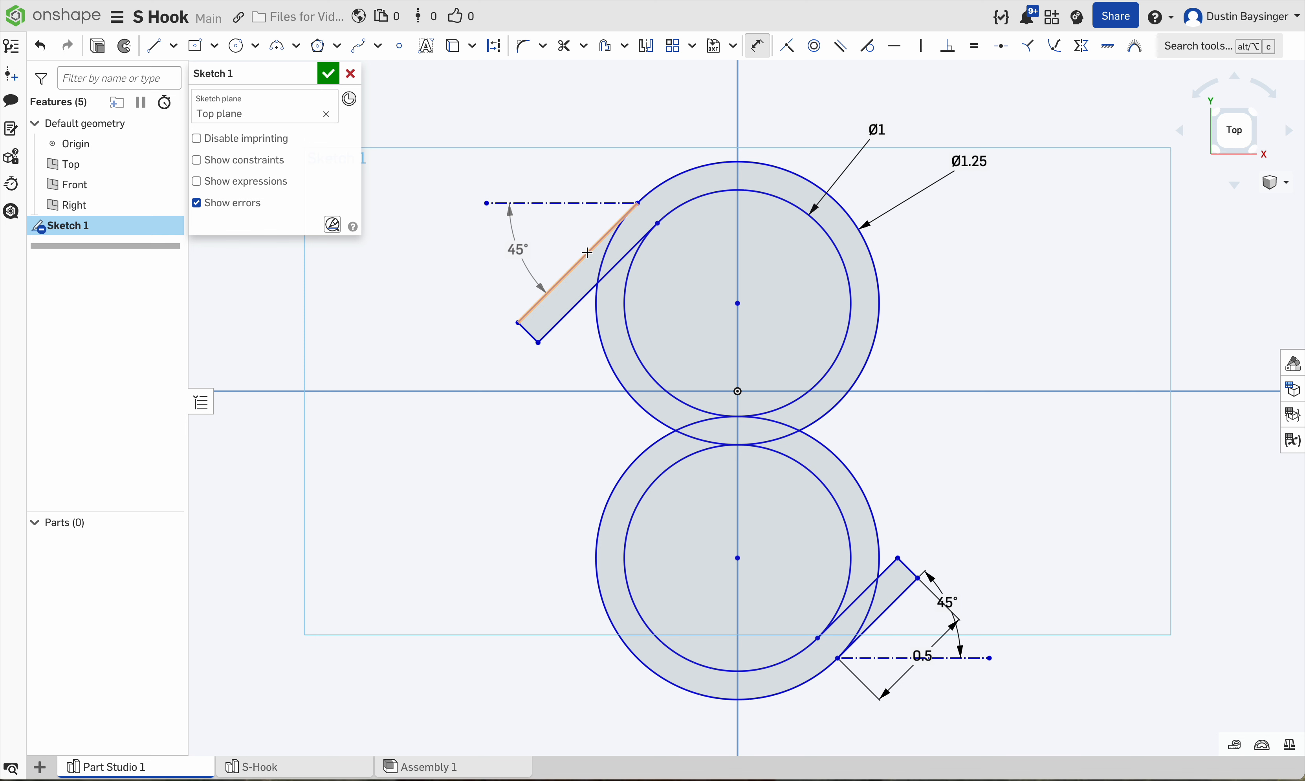
left_click(578, 263)
left_click(550, 187)
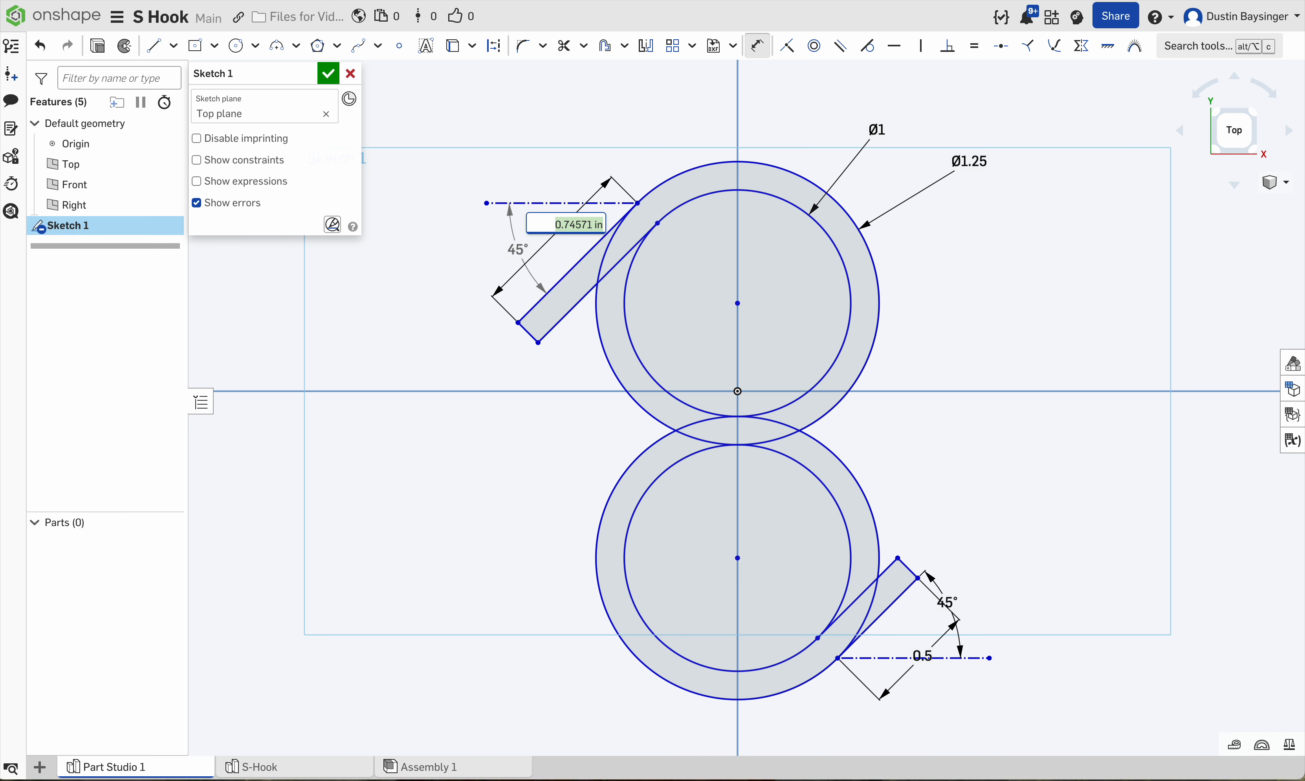
type(".5")
key("Return")
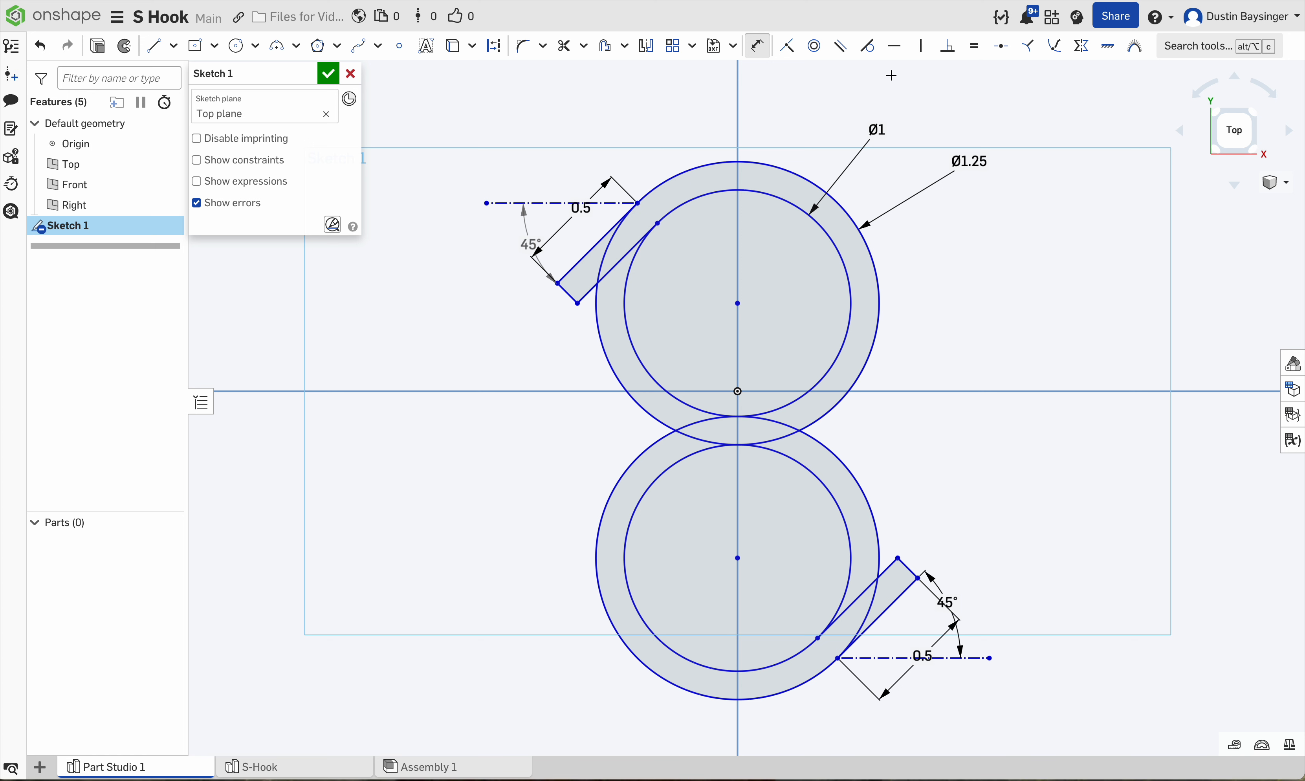
Make the center of the lower circle pair coincident with the origin.
left_click(781, 48)
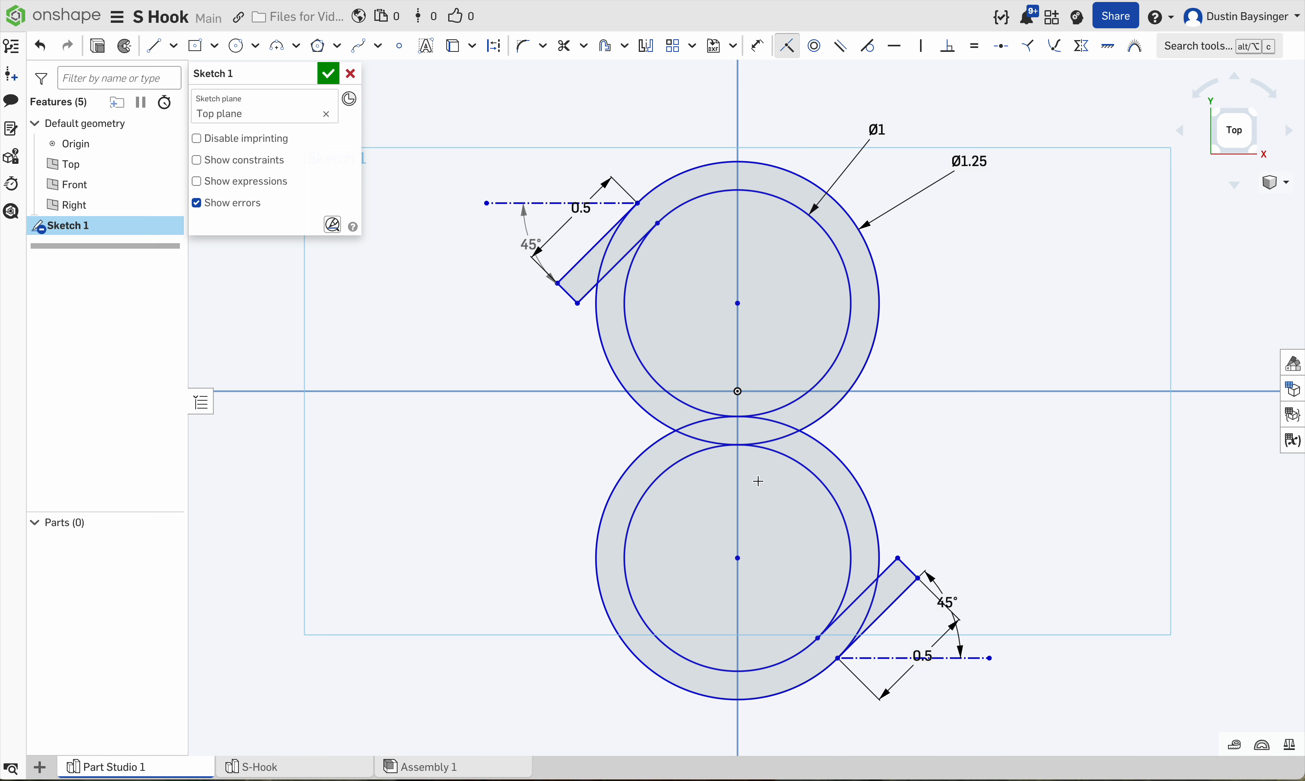
left_click(738, 392)
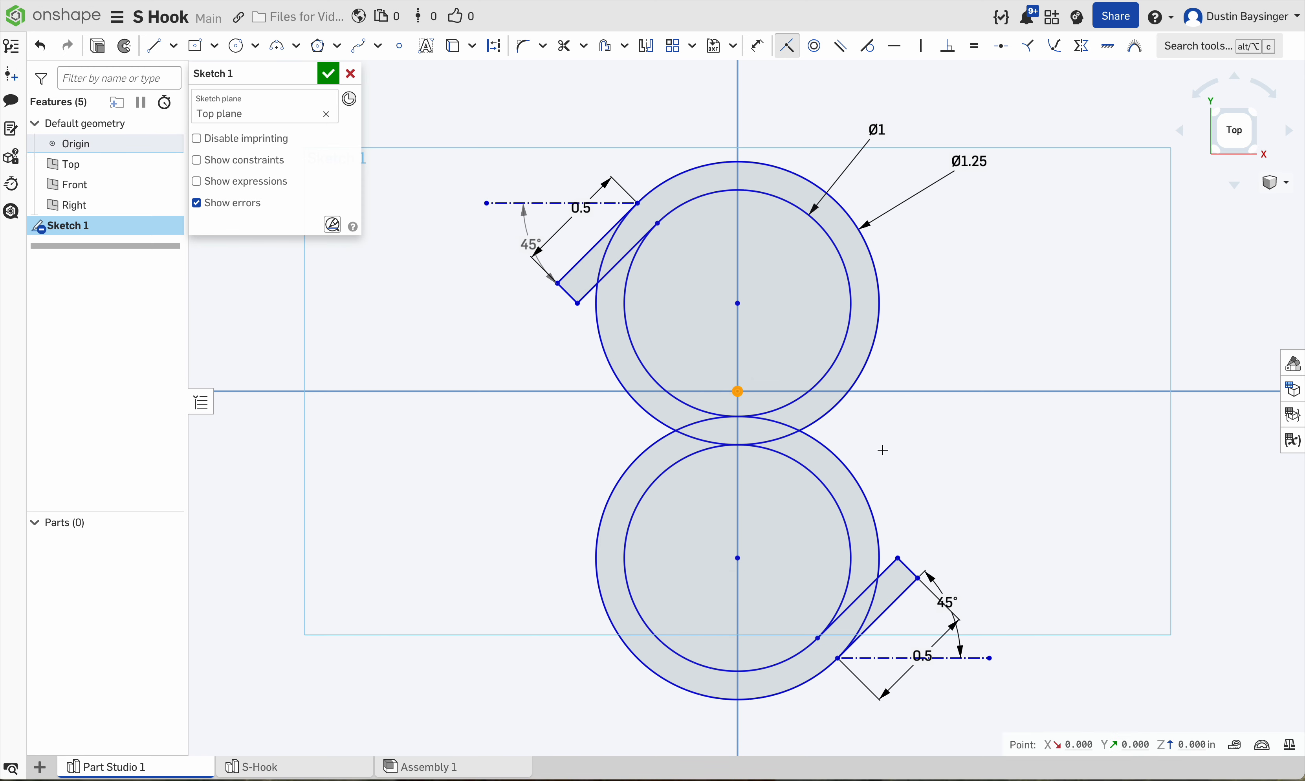
left_click(738, 561)
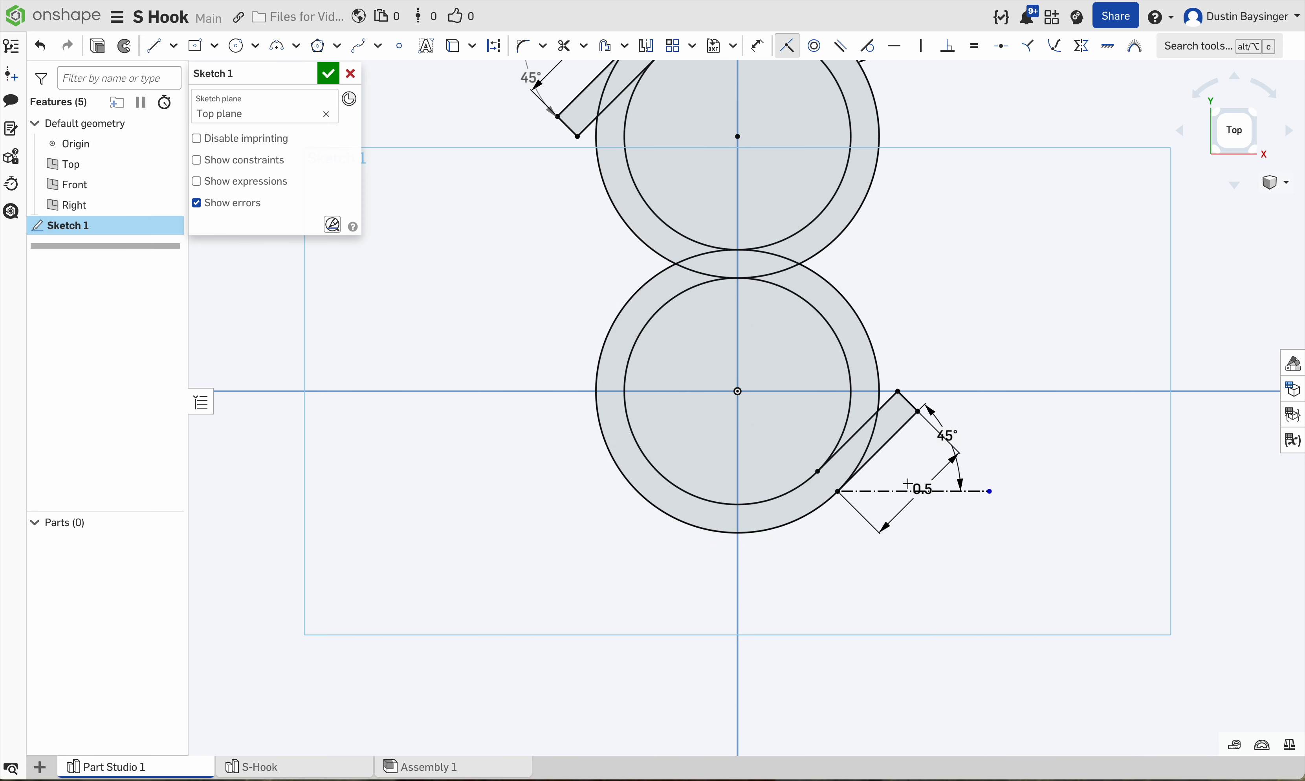
scroll(895, 380, "down", 2)
middle_click_drag(896, 380, 890, 498)
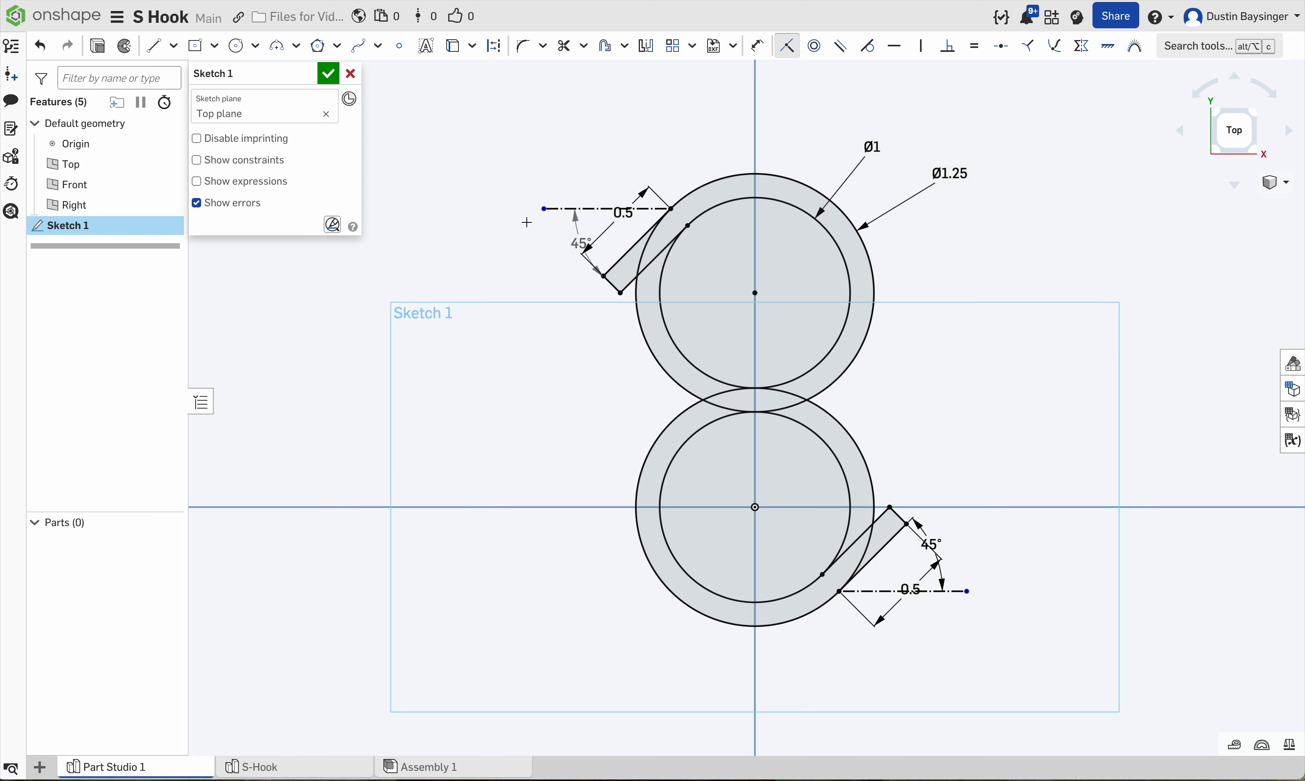
Dimension the upper tab's horizontal construction line to 1 in.
left_click(566, 209)
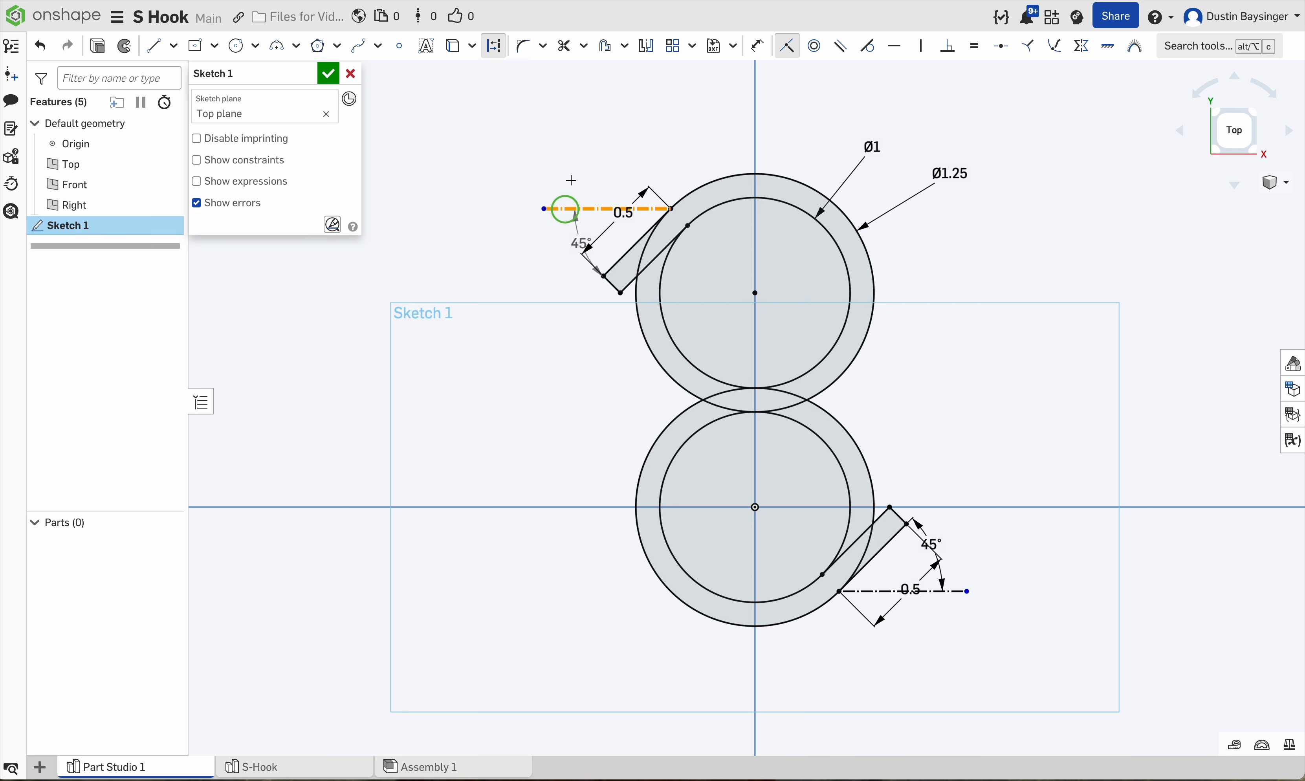
key("d")
left_click(566, 207)
left_click(579, 158)
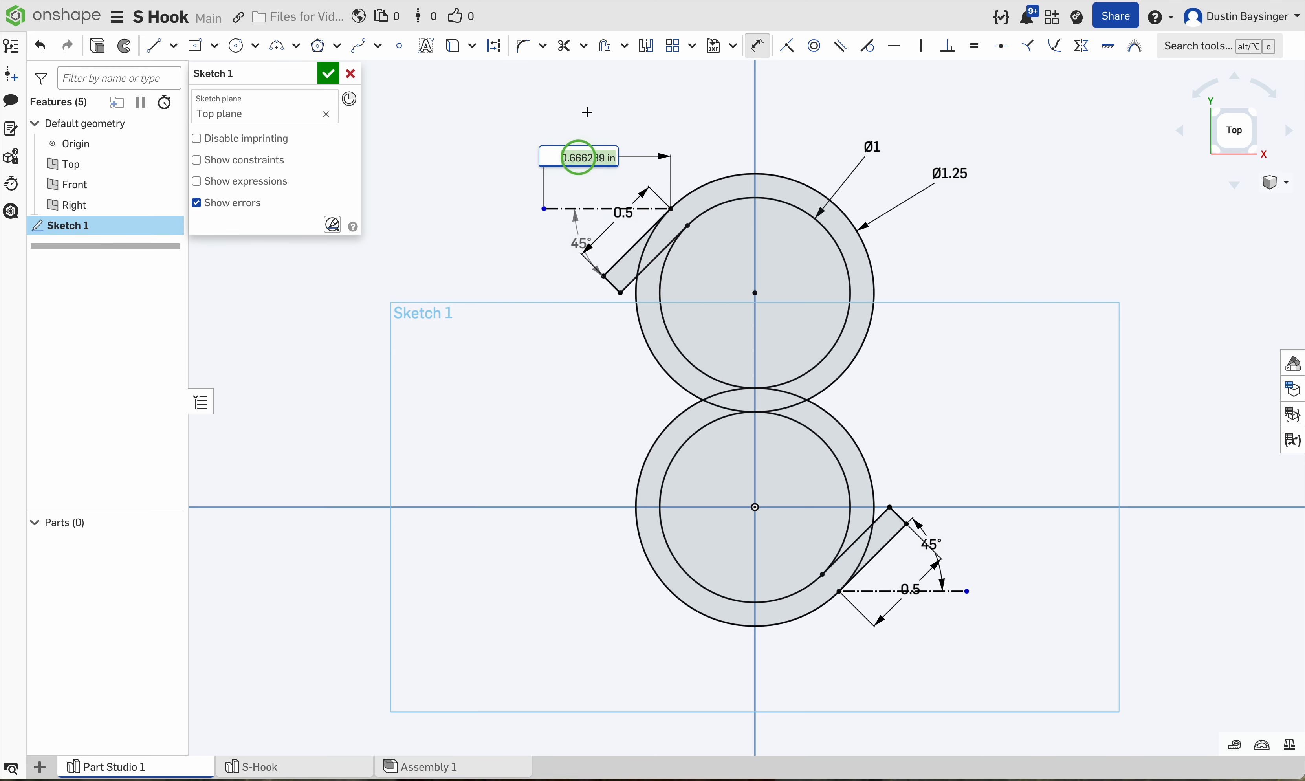
type("1")
key("Return")
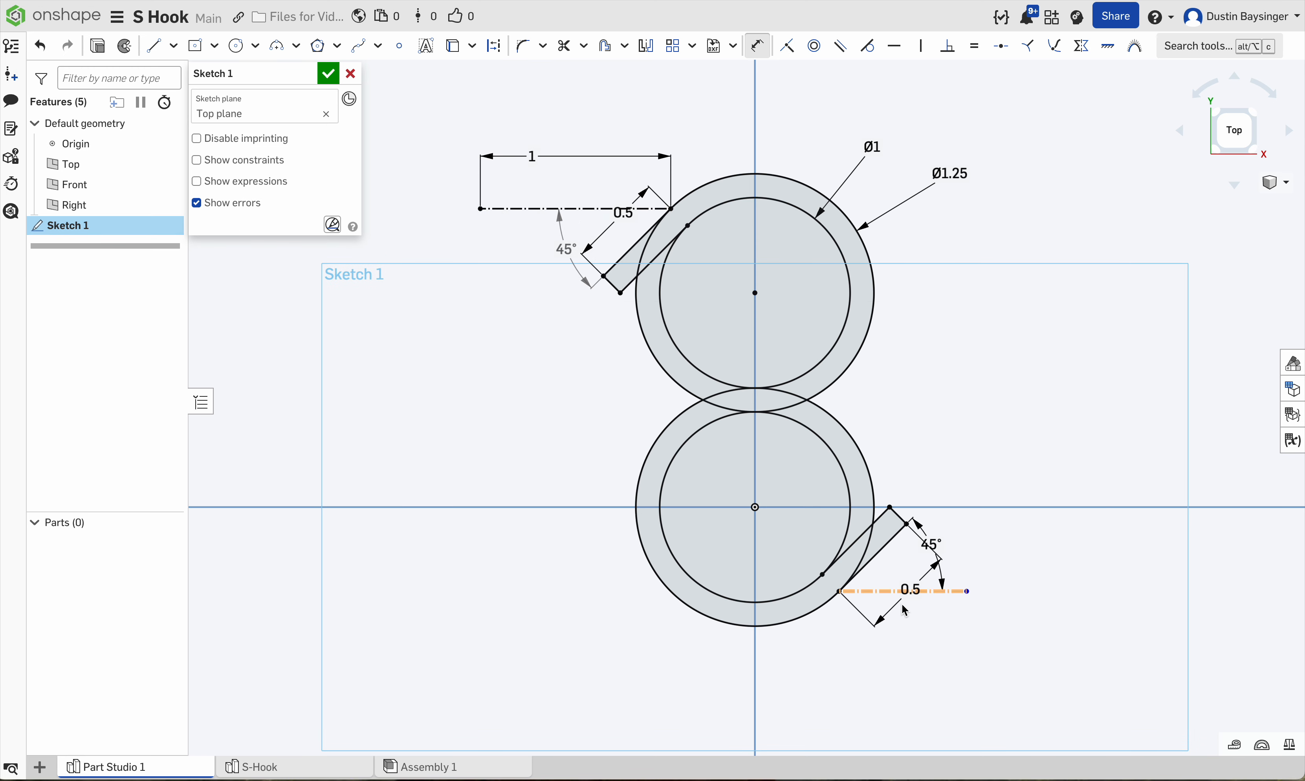
Dimension the lower tab's horizontal construction line to 1 in and finish the sketch.
left_click(932, 591)
left_click(924, 644)
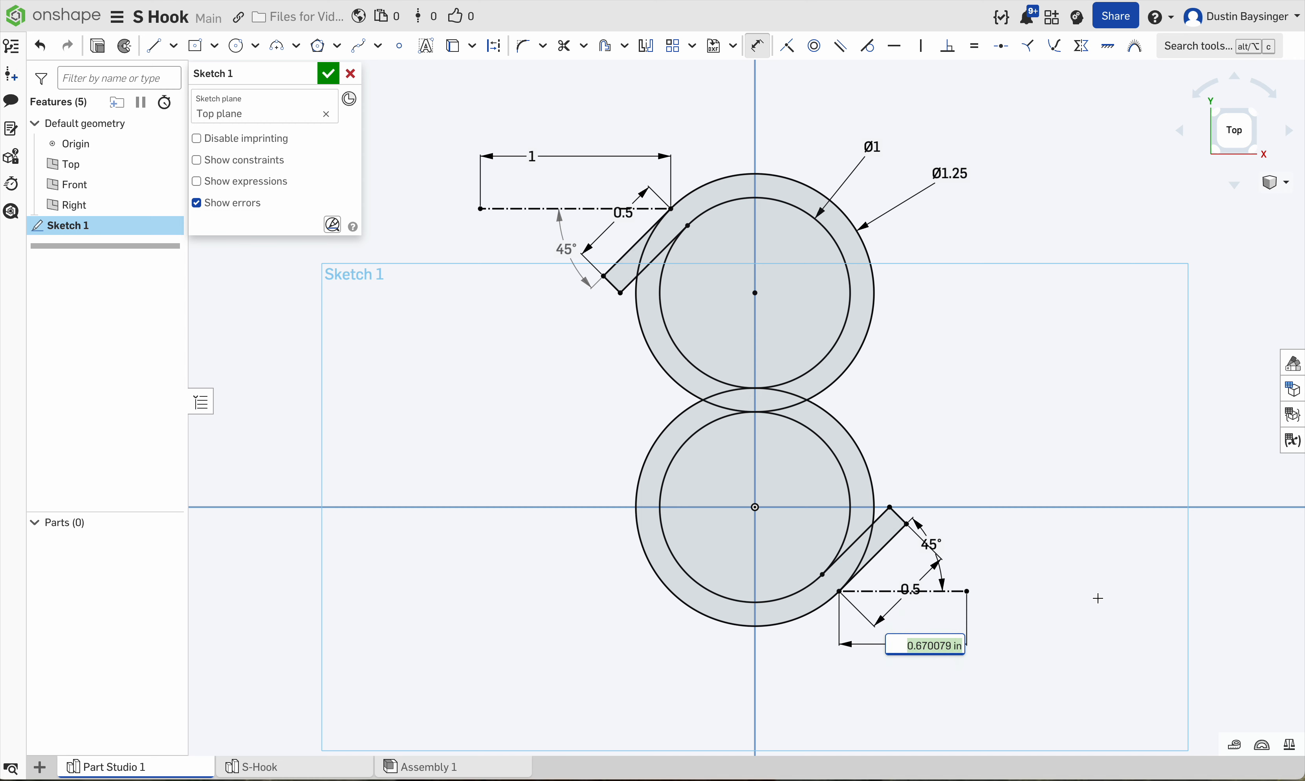
type("1")
key("Return")
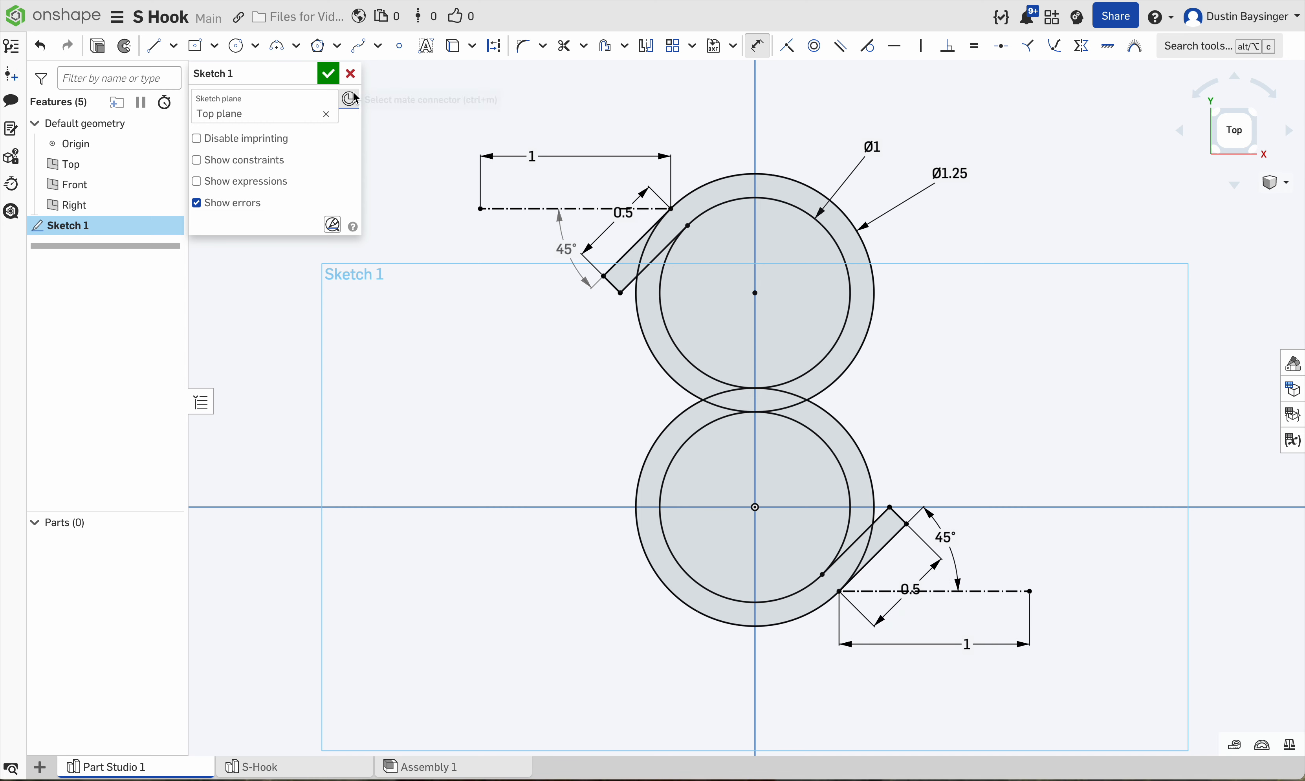
left_click(329, 74)
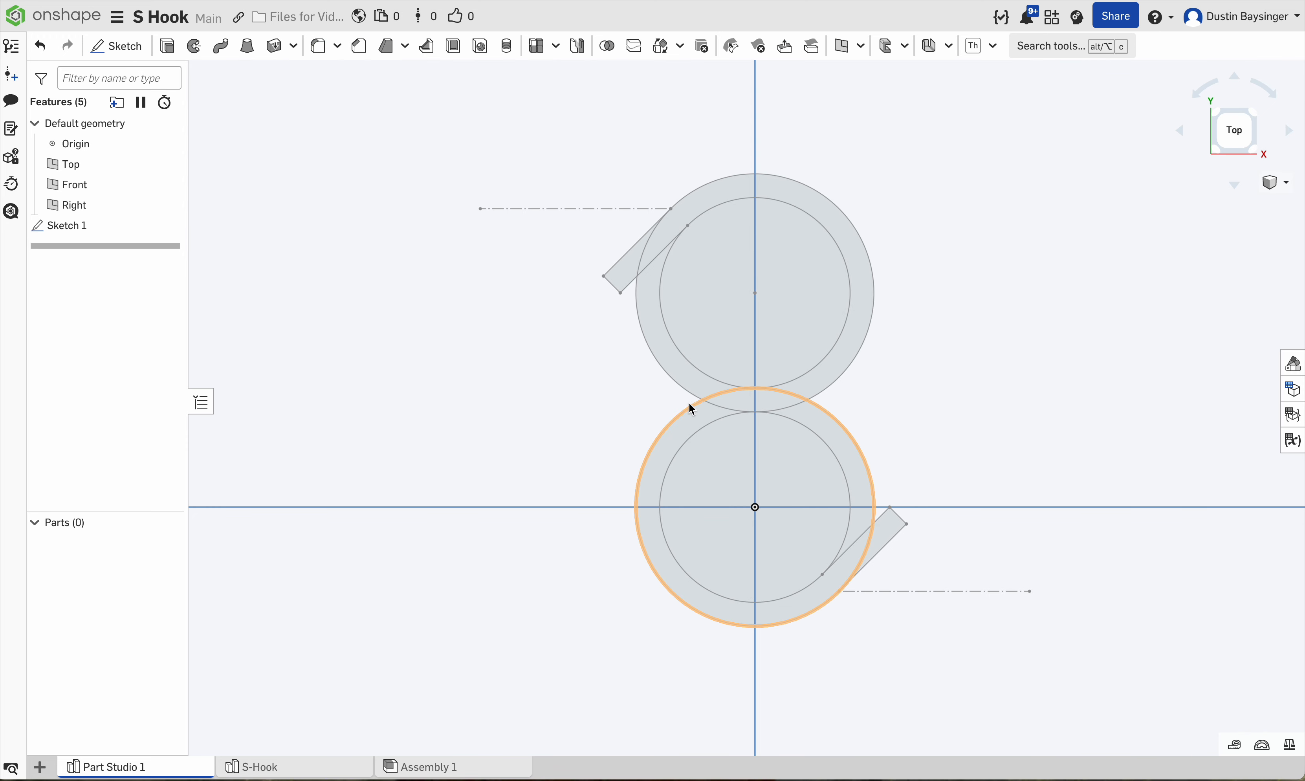
Reopen Sketch 1 and trim the left arcs of both upper circles, including the outer-circle segment inside the upper tab.
mouse_move(912, 398)
right_mouse_down()
mouse_move(887, 399)
mouse_move(912, 407)
mouse_move(896, 407)
right_mouse_up()
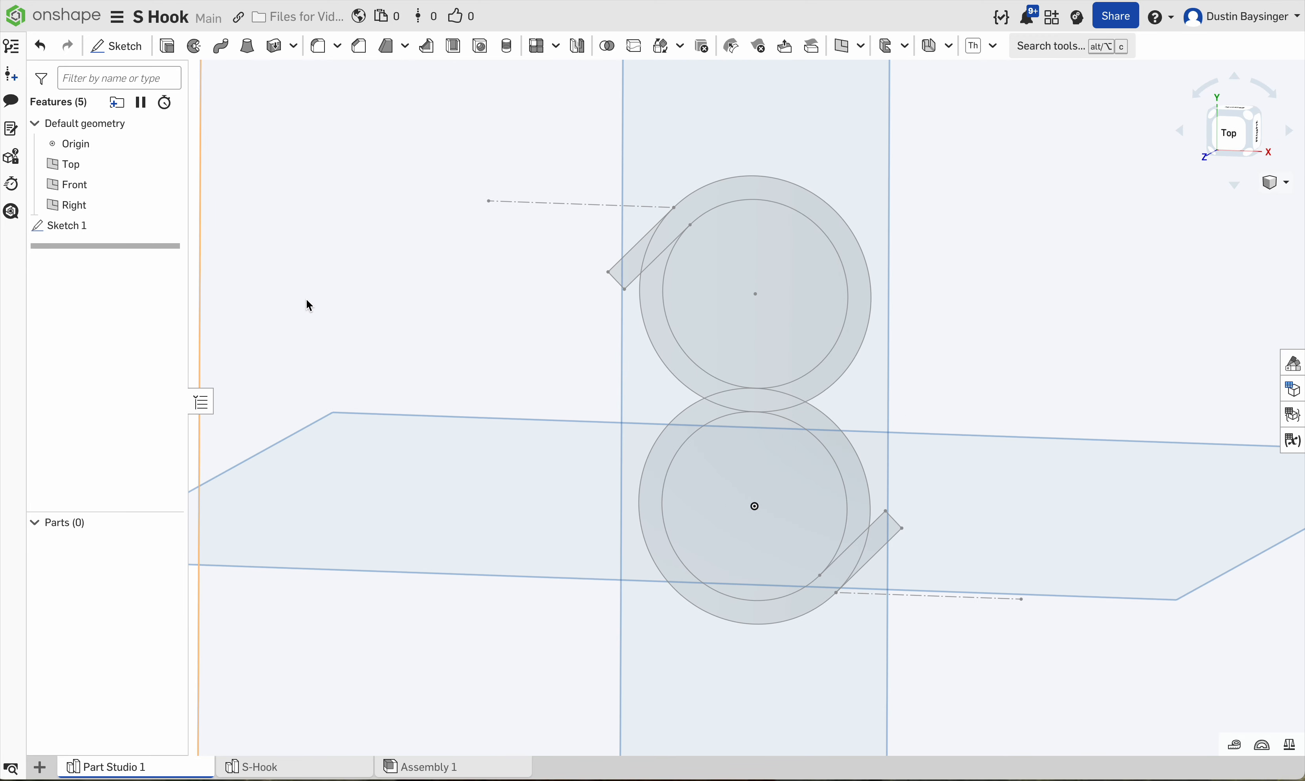
left_click(95, 230)
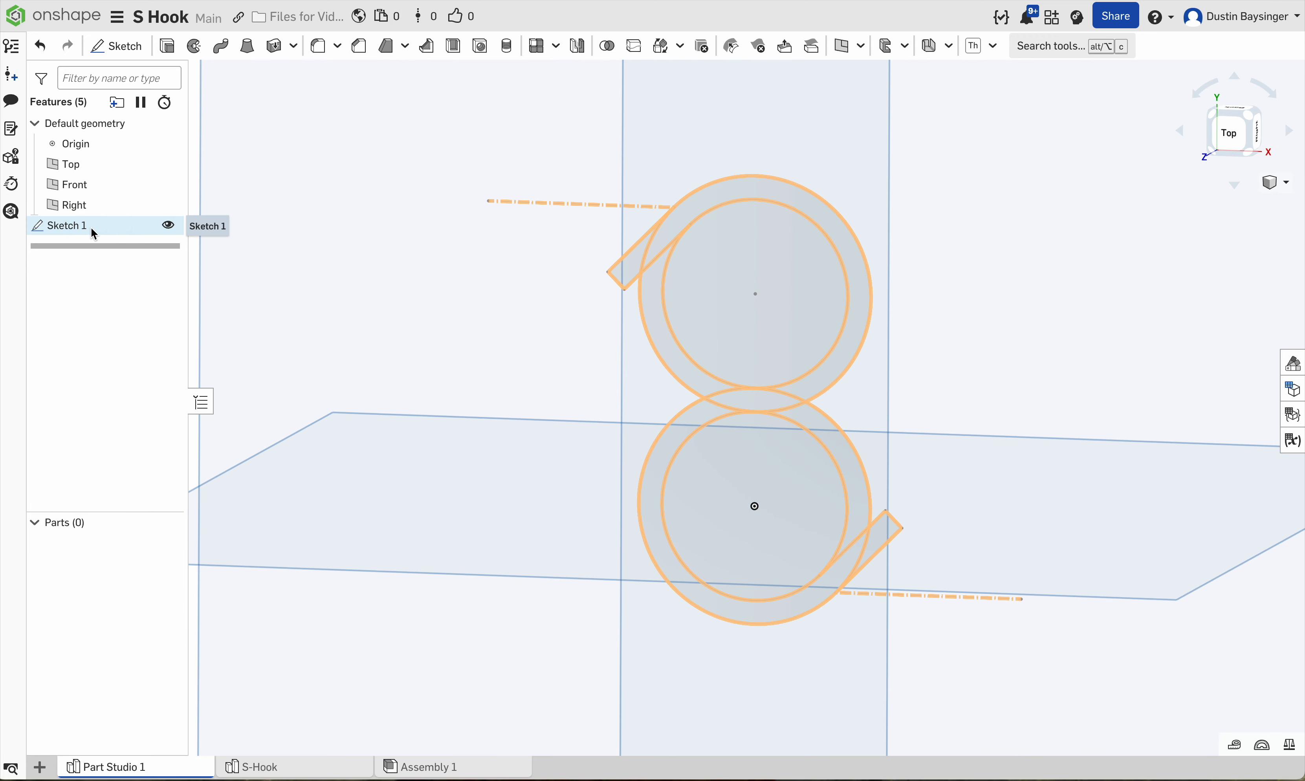
double_click(94, 233)
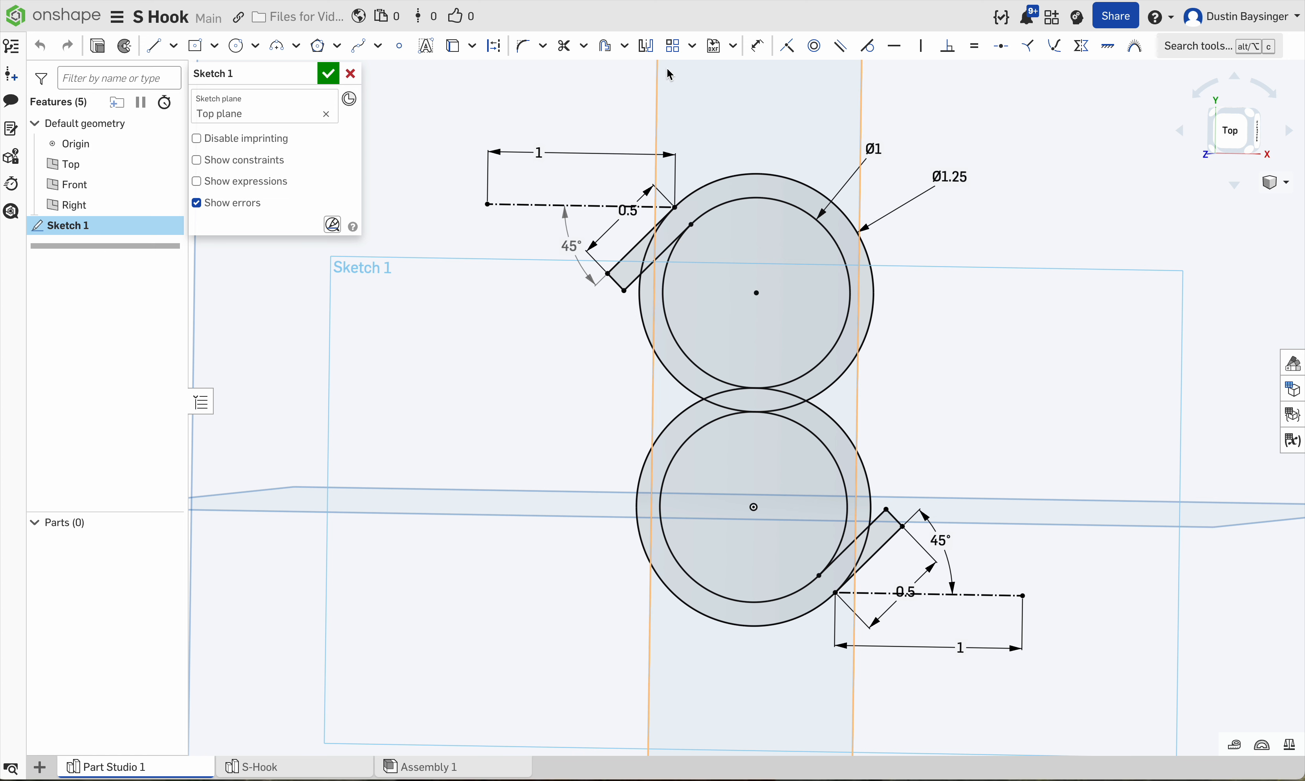
left_click(564, 48)
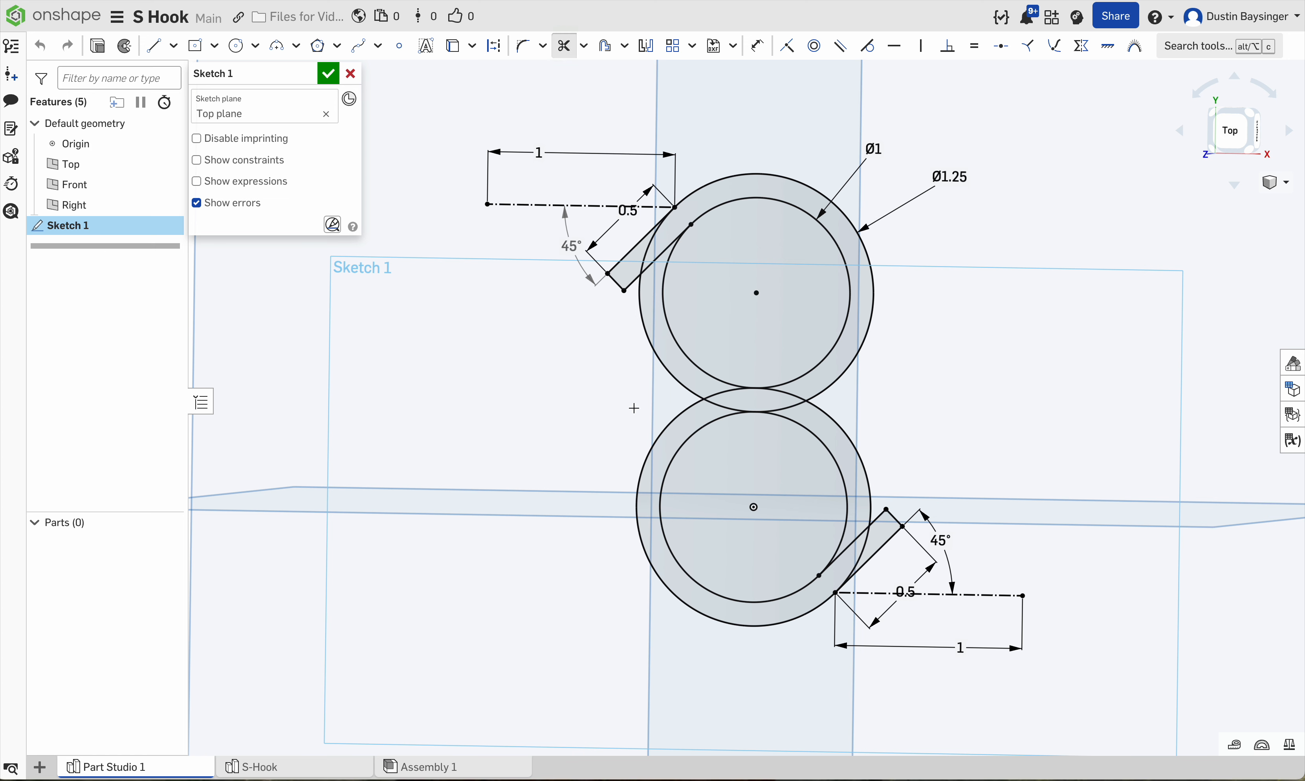
left_click(659, 356)
left_click(674, 337)
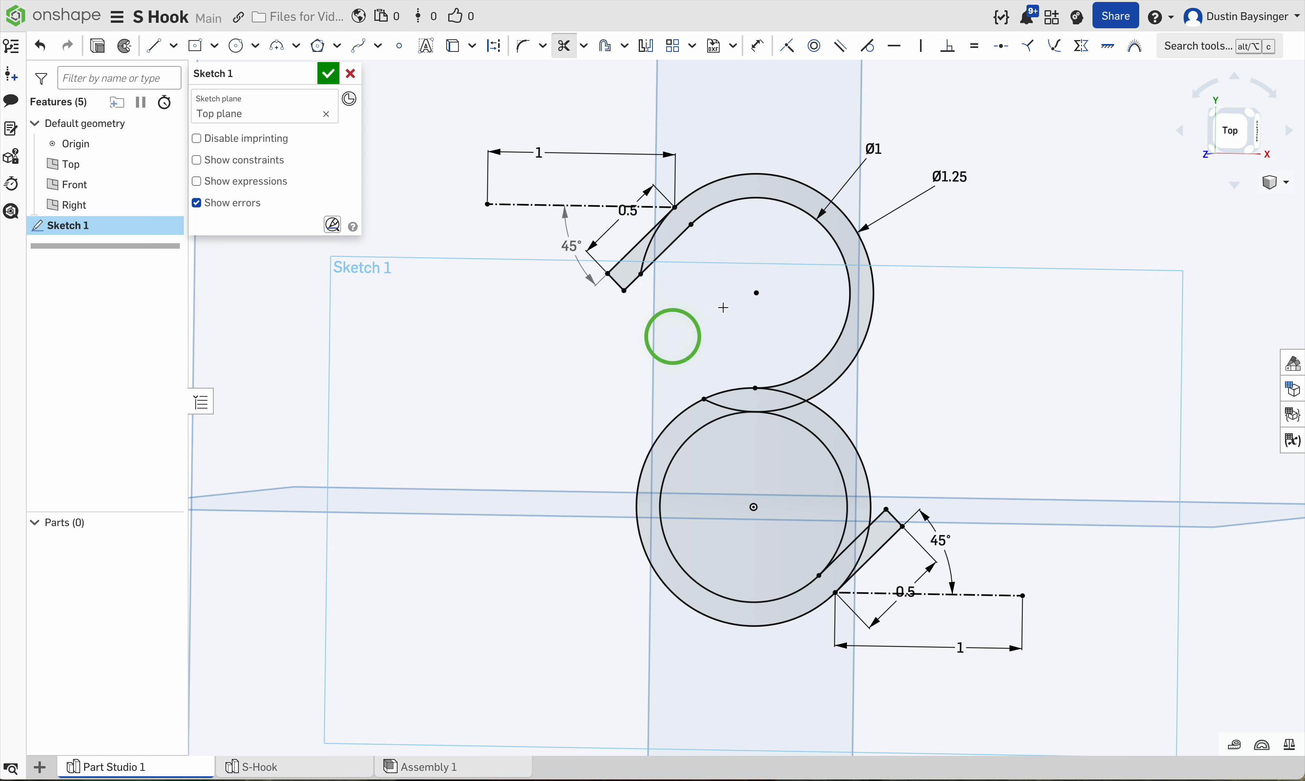
left_click(649, 249)
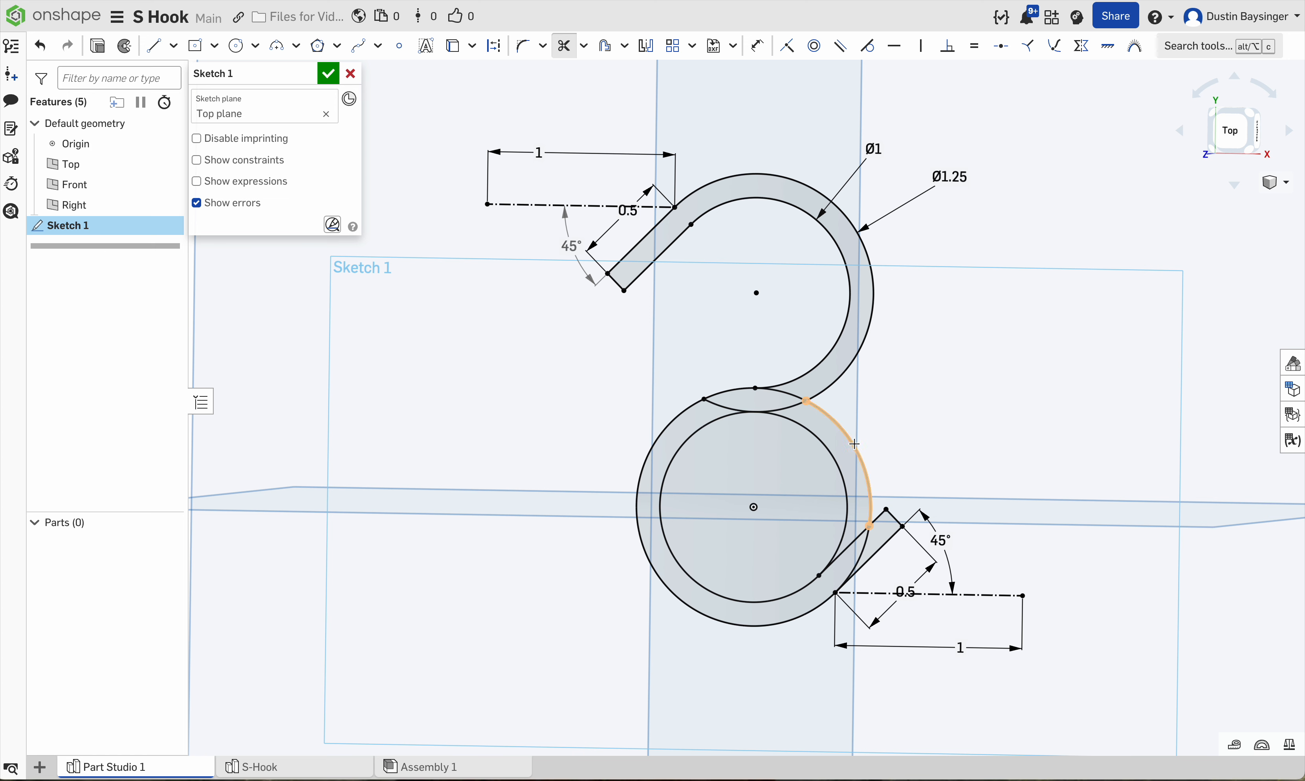
Trim the right arcs of both lower circles, the segment inside the lower tab and the two crossing arcs at the middle, and accept the sketch.
left_click(864, 460)
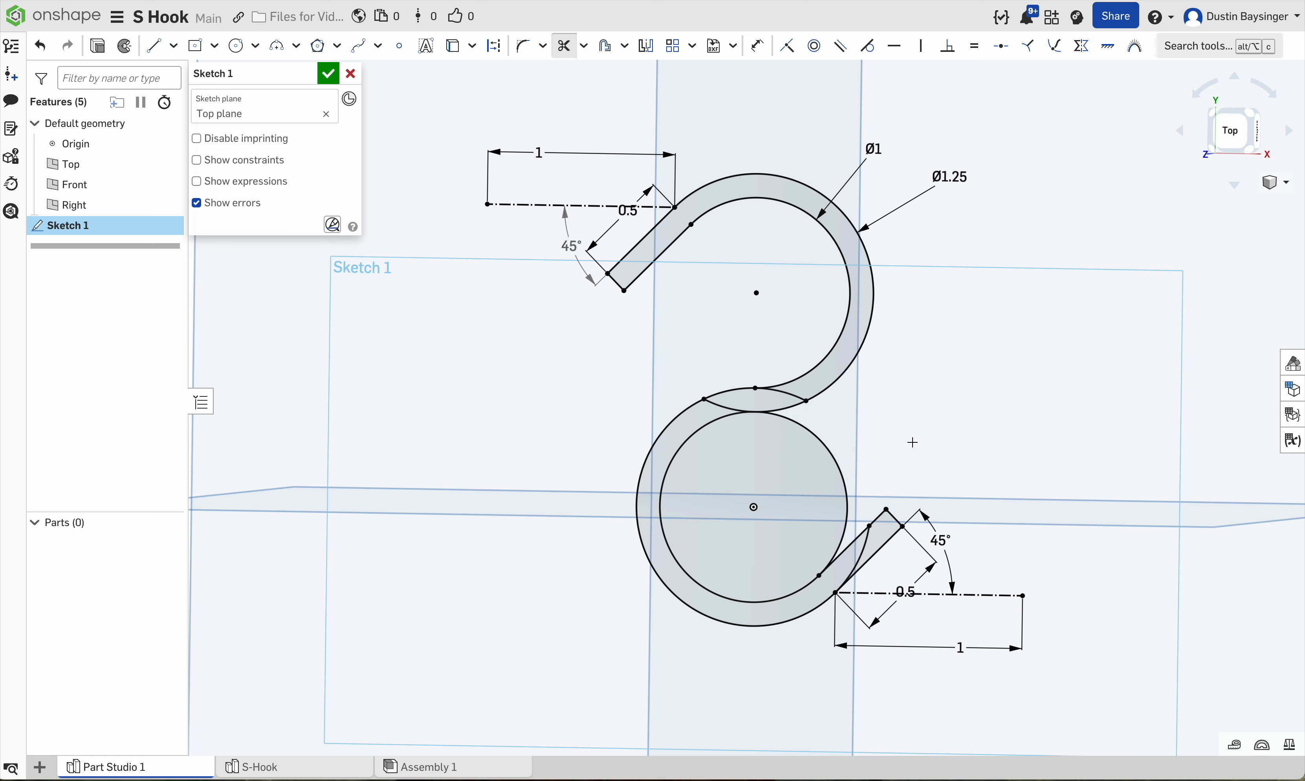
left_click(838, 472)
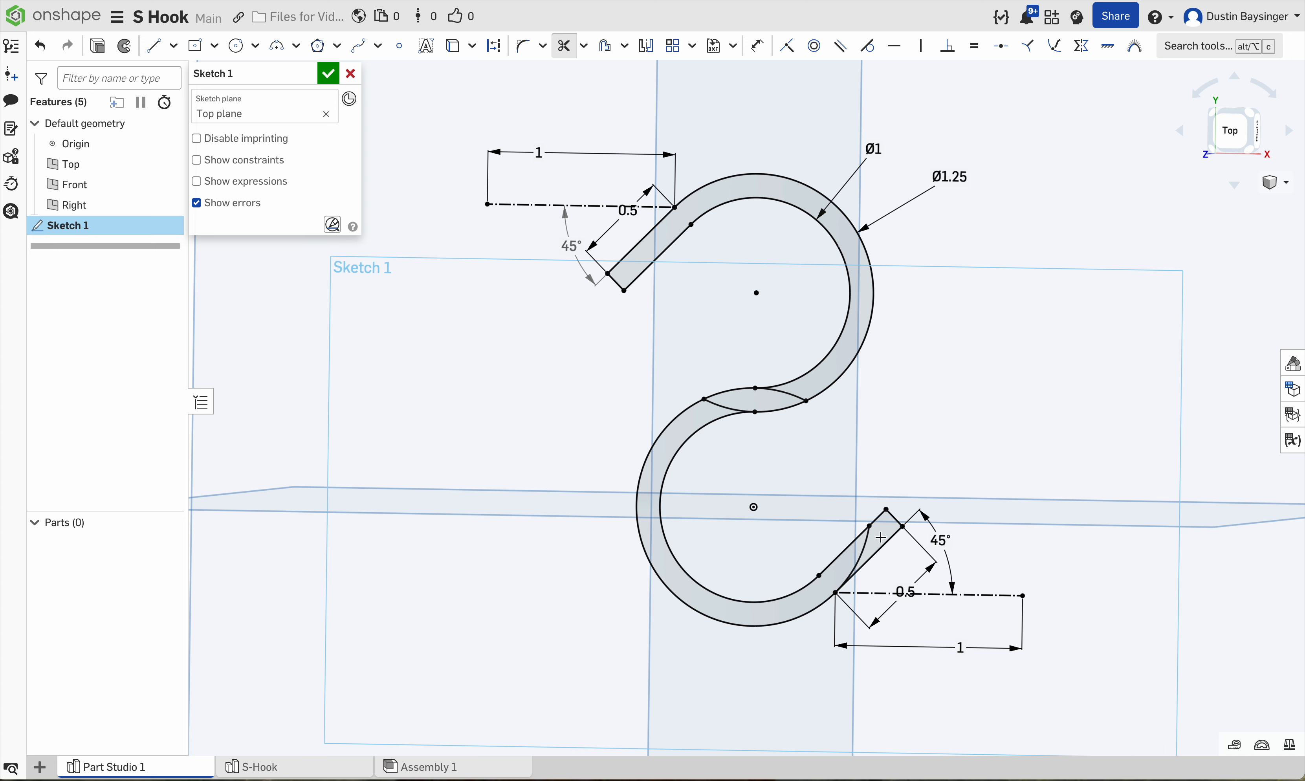
left_click(865, 550)
left_click(722, 406)
left_click(788, 393)
left_click(328, 75)
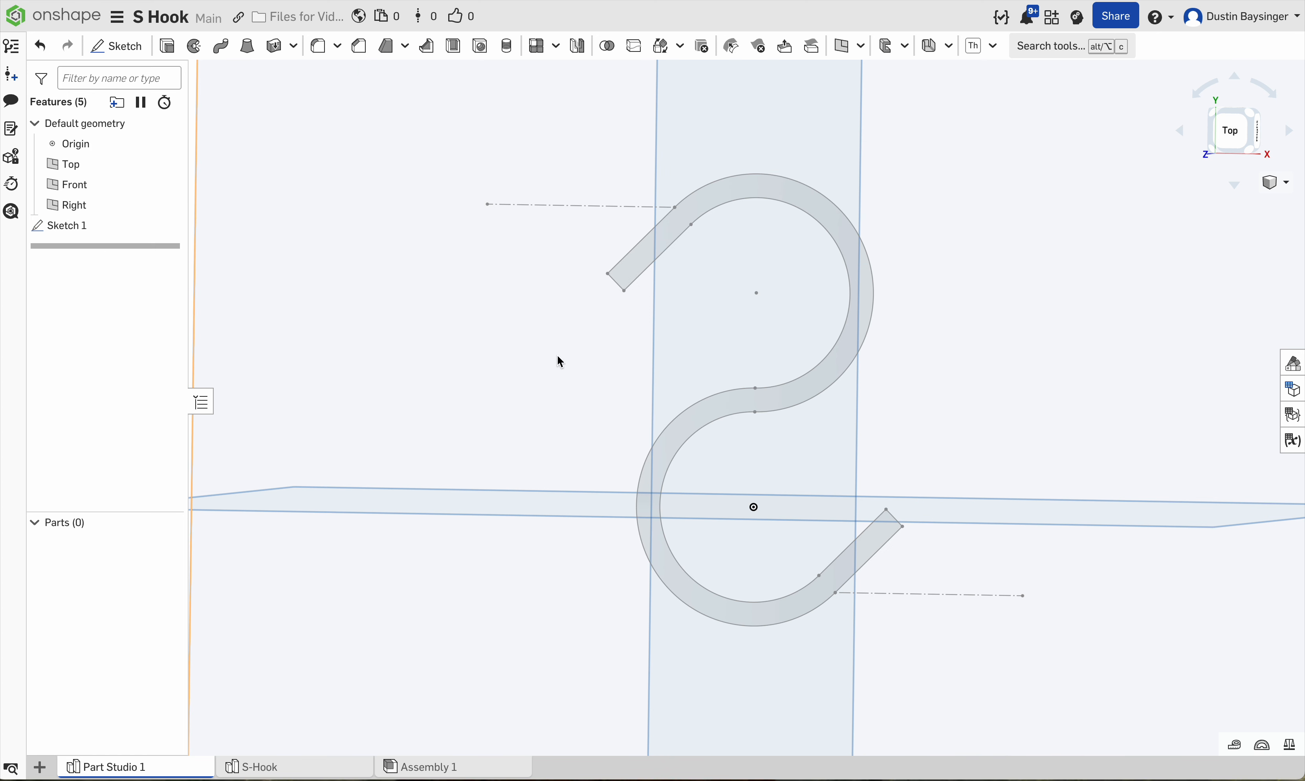
Extrude the S-shaped sketch region as a new solid with a blind depth of 0.125 in.
left_click(167, 46)
left_click(679, 223)
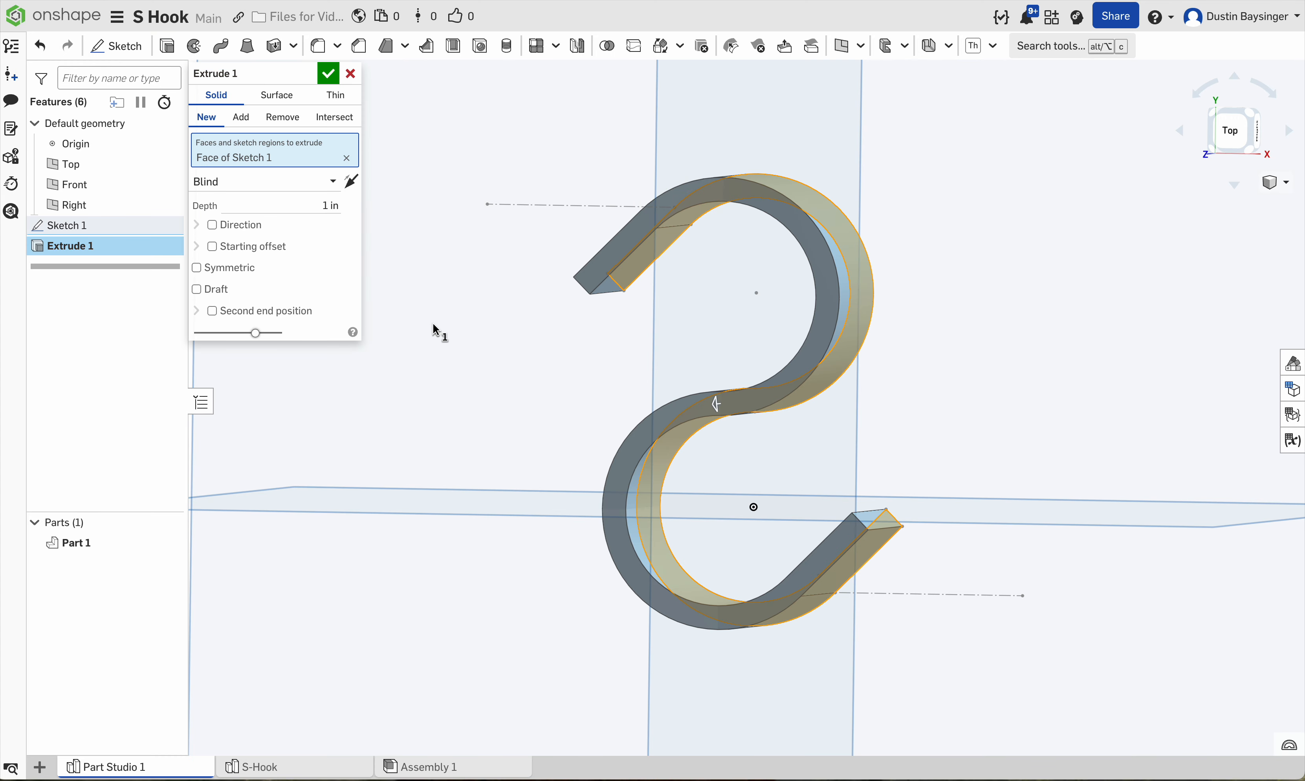
left_click(307, 202)
key("BackSpace")
type(".125")
key("Return")
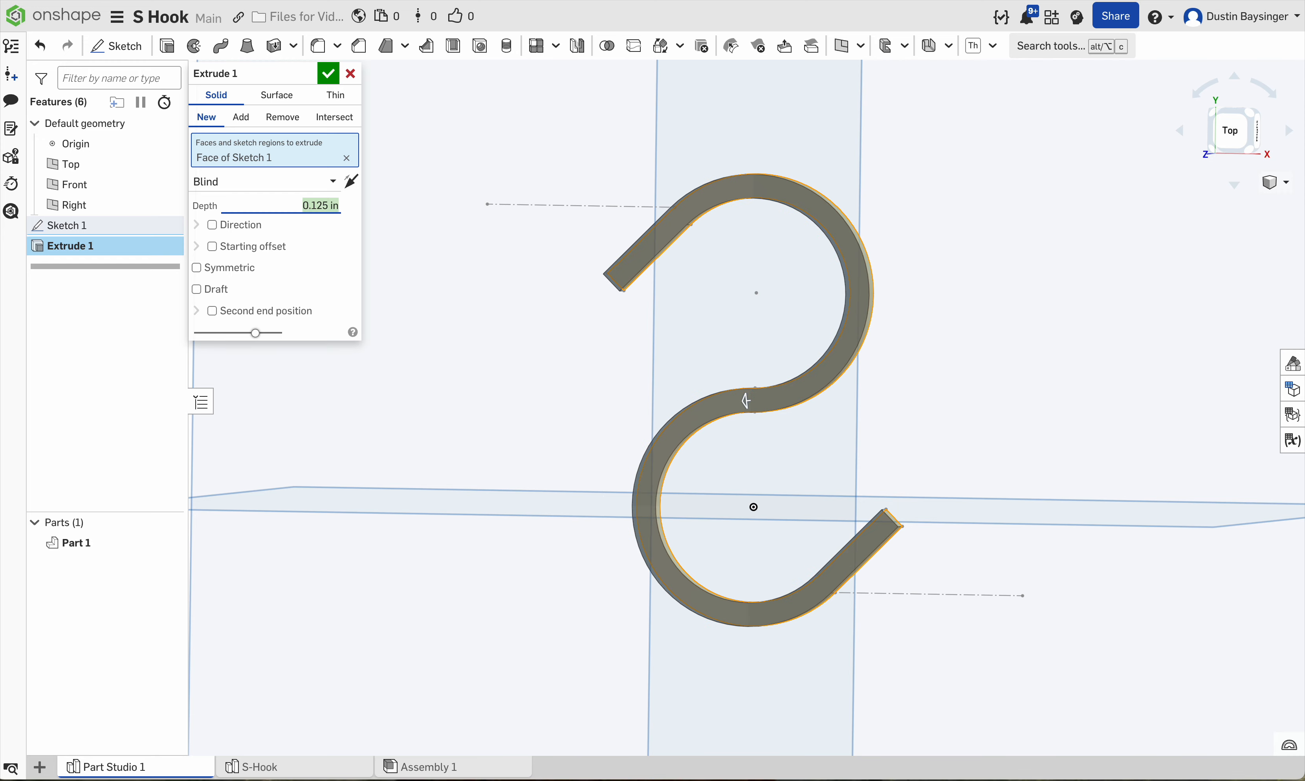
right_click_drag(603, 411, 651, 390)
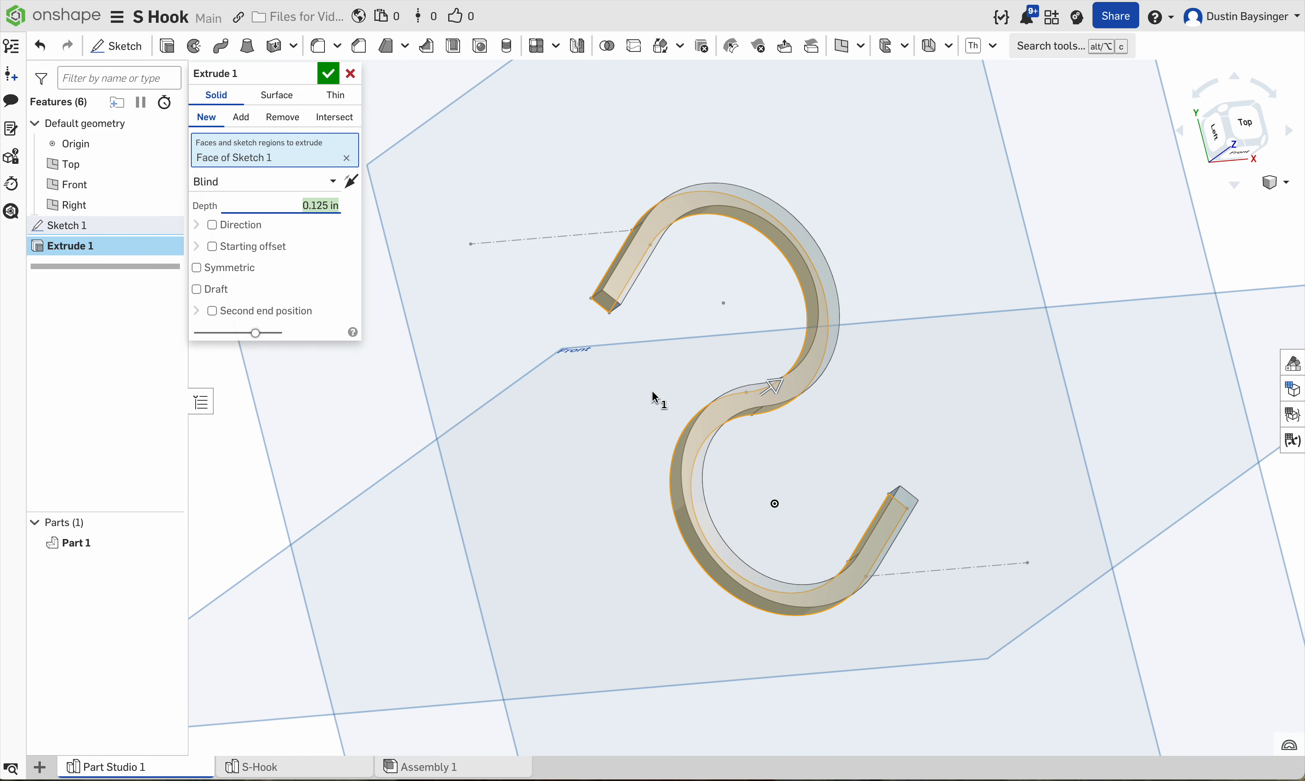
left_click(329, 73)
Fillet the edges of the hook's top face with a radius of 0.0625 in.
right_click_drag(421, 73, 393, 268)
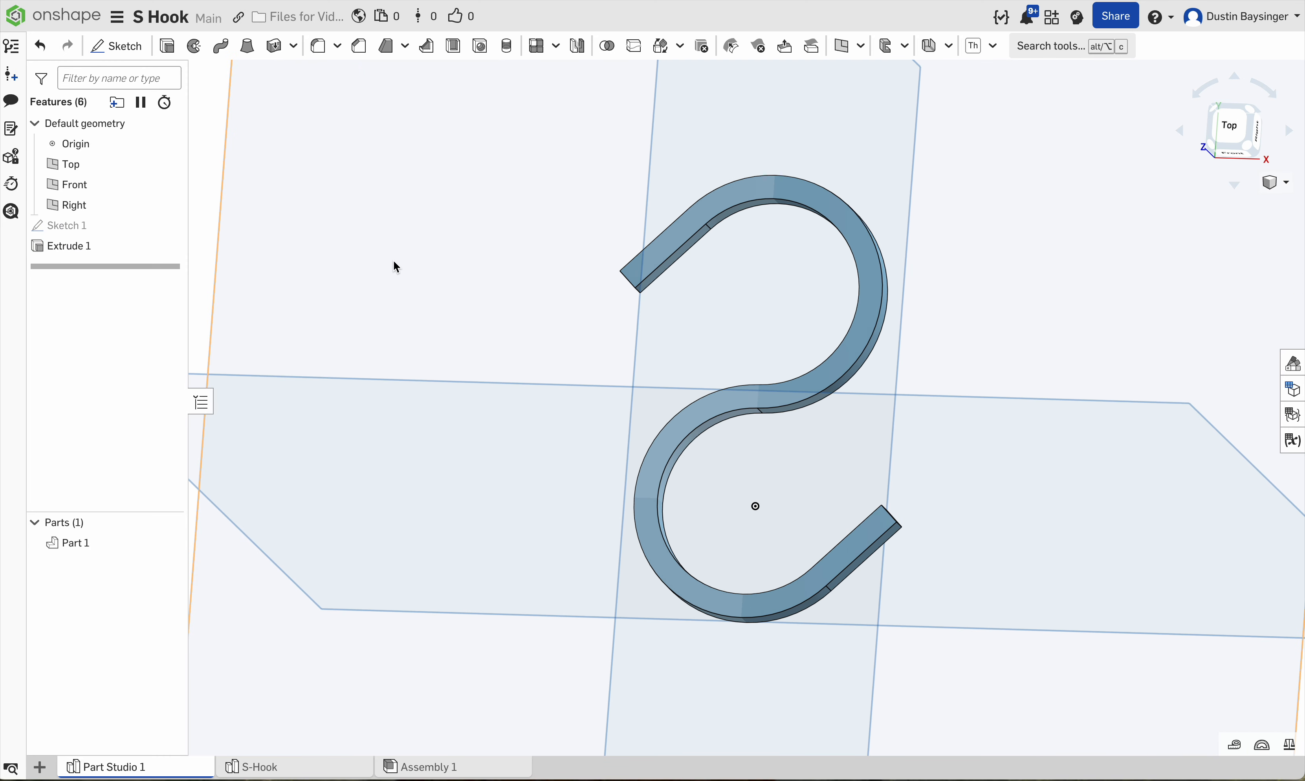
left_click(319, 46)
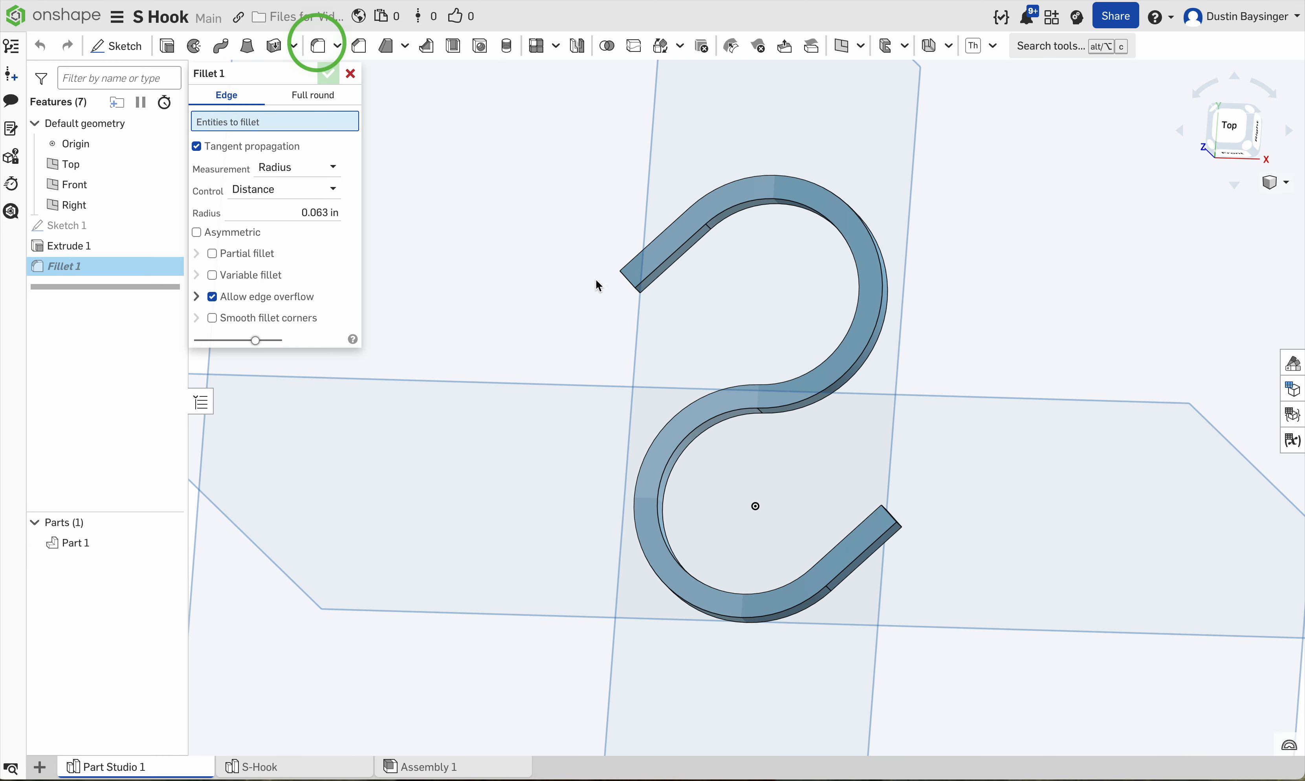
left_click(683, 221)
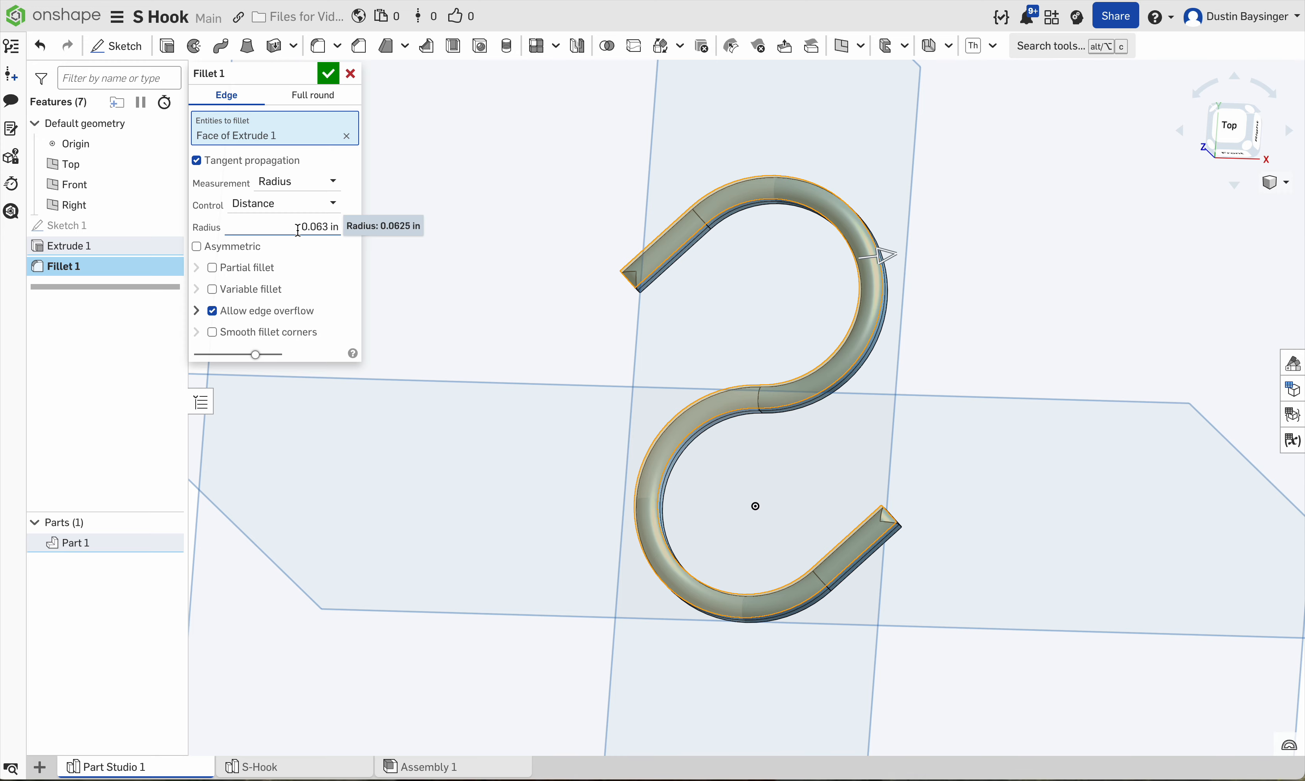
right_click_drag(533, 302, 560, 265)
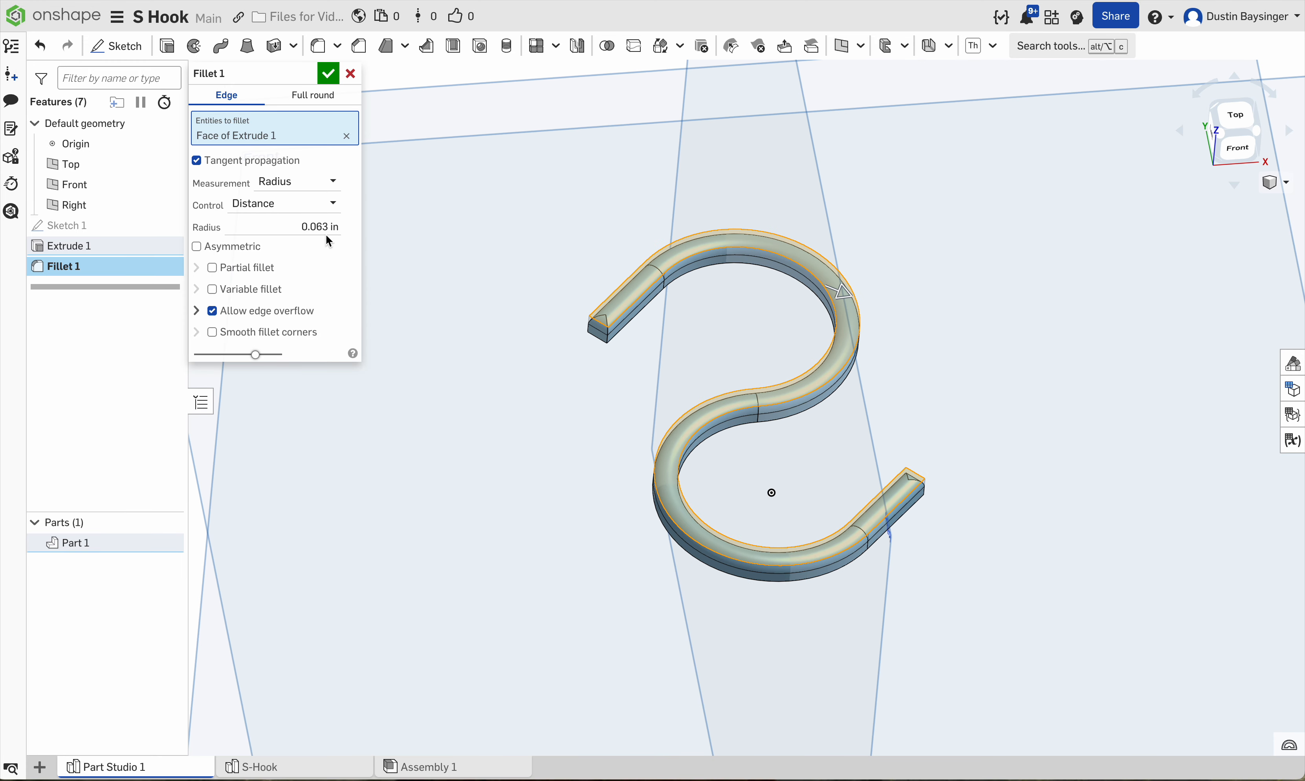
right_click_drag(431, 326, 505, 353)
left_click(328, 74)
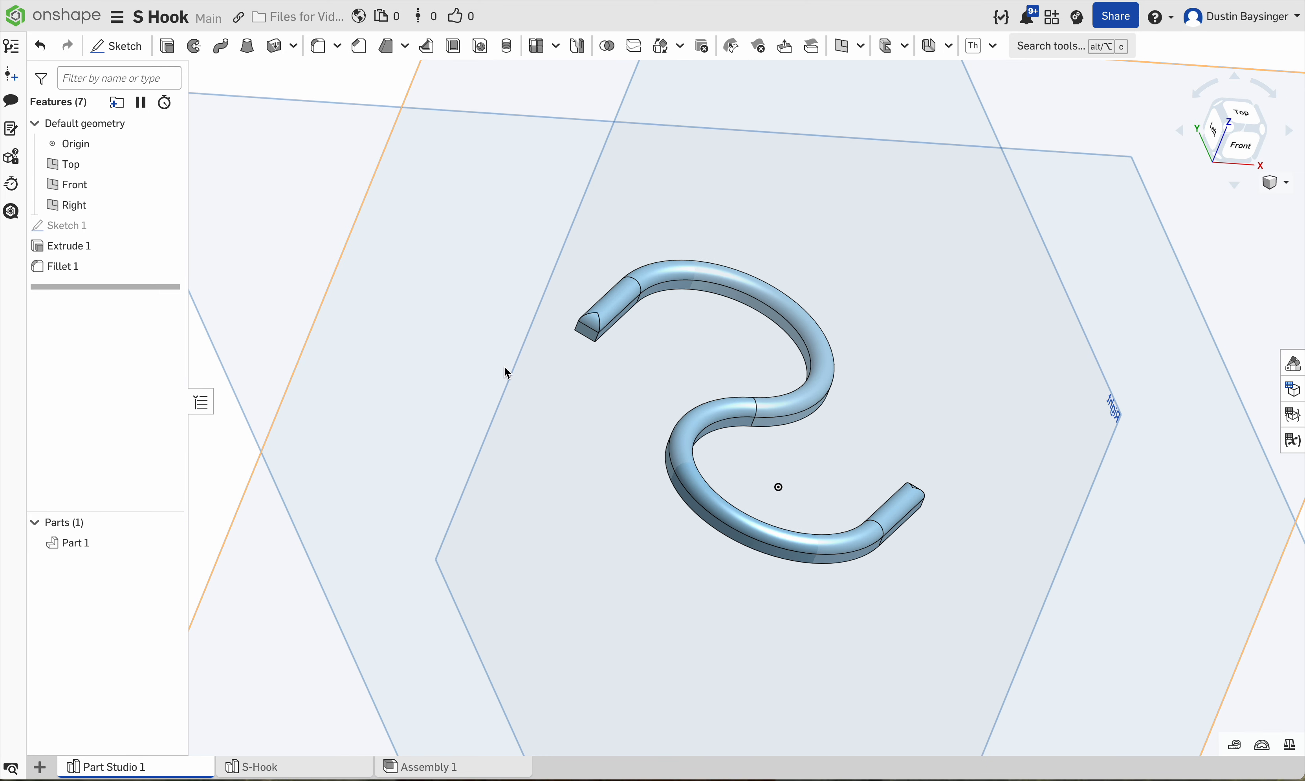
right_click_drag(421, 420, 477, 441)
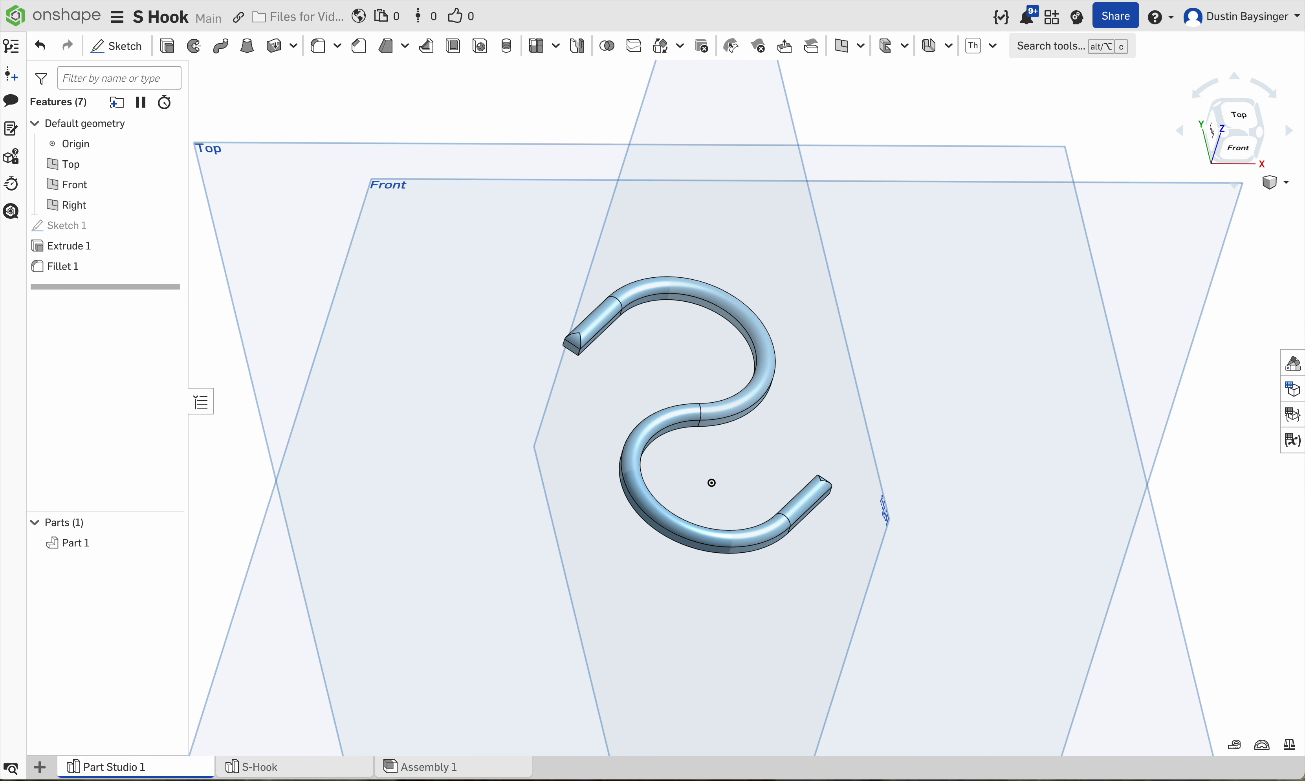